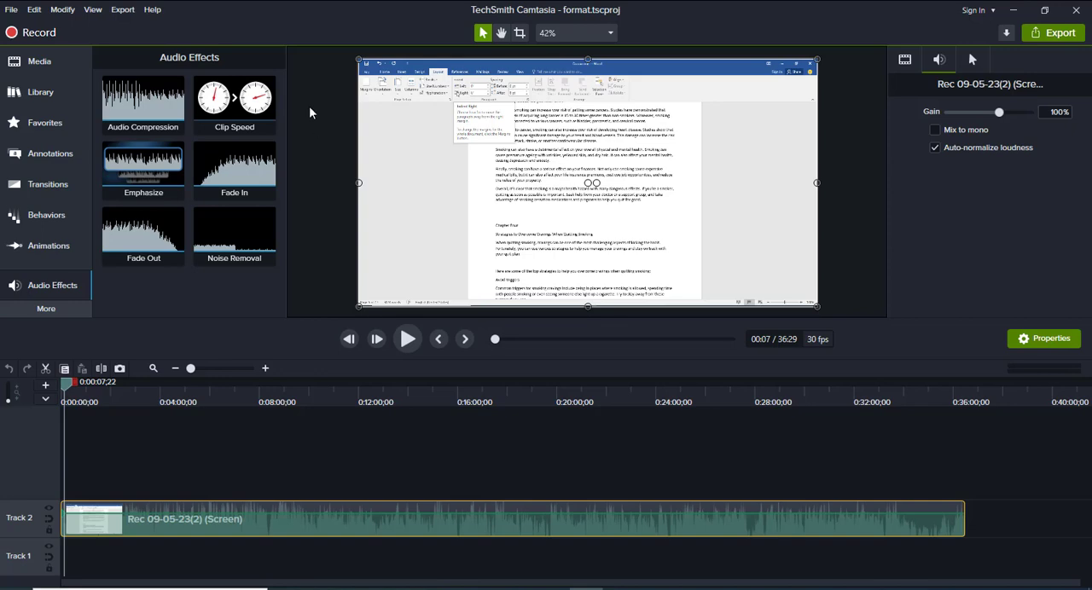
Import the Intro video from the Desktop's Youtube folder into the project's media bin
{"action": "left_click", "coordinate": [34, 65]}
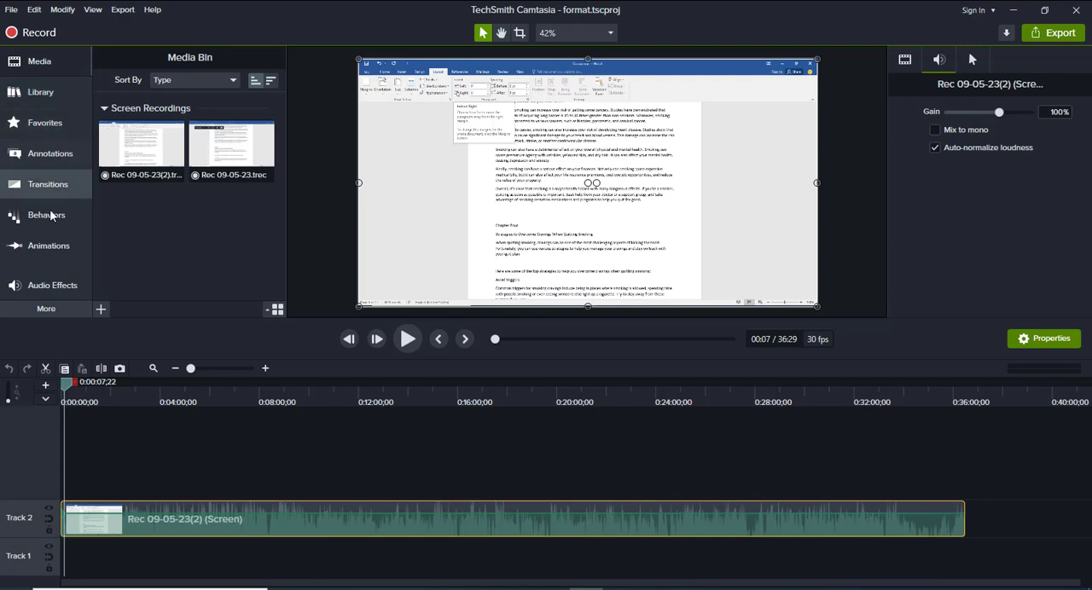
{"action": "left_click", "coordinate": [100, 311]}
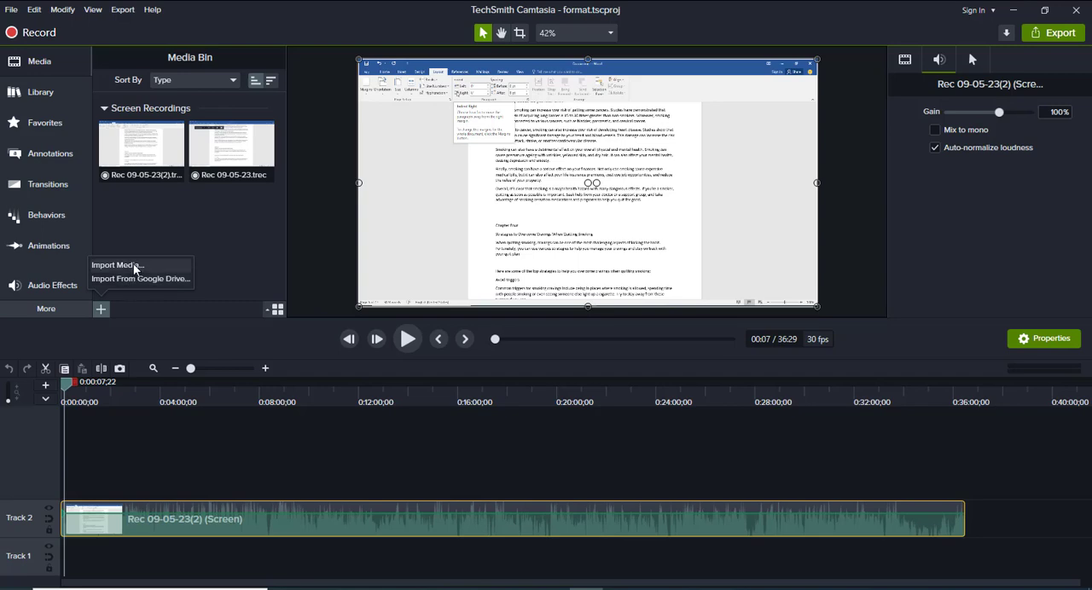
{"action": "left_click", "coordinate": [133, 265]}
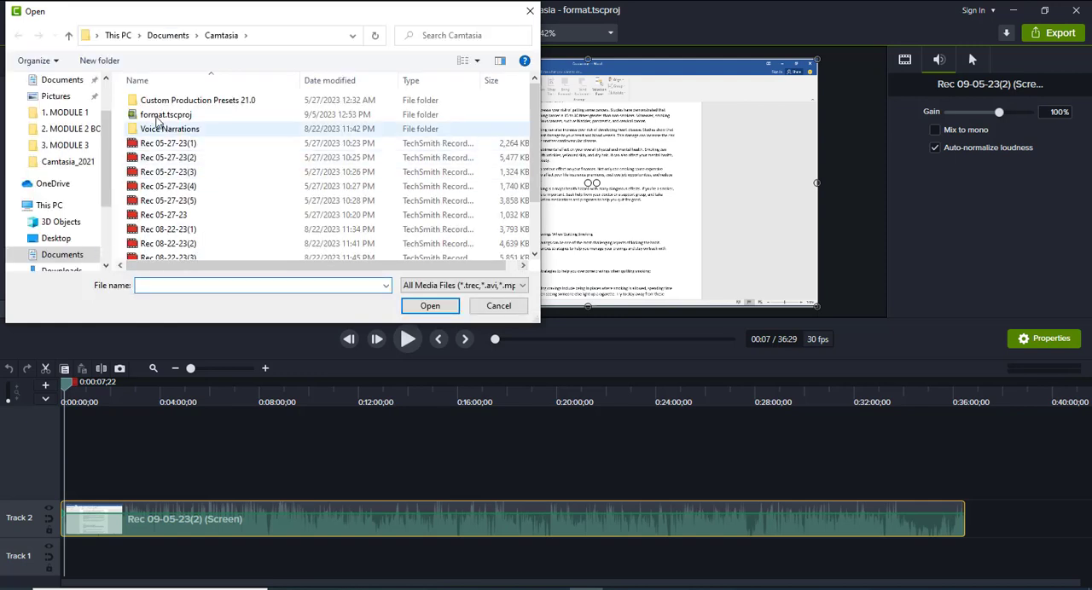
{"action": "scroll", "coordinate": [100, 134], "scroll_direction": "up", "scroll_amount": 2}
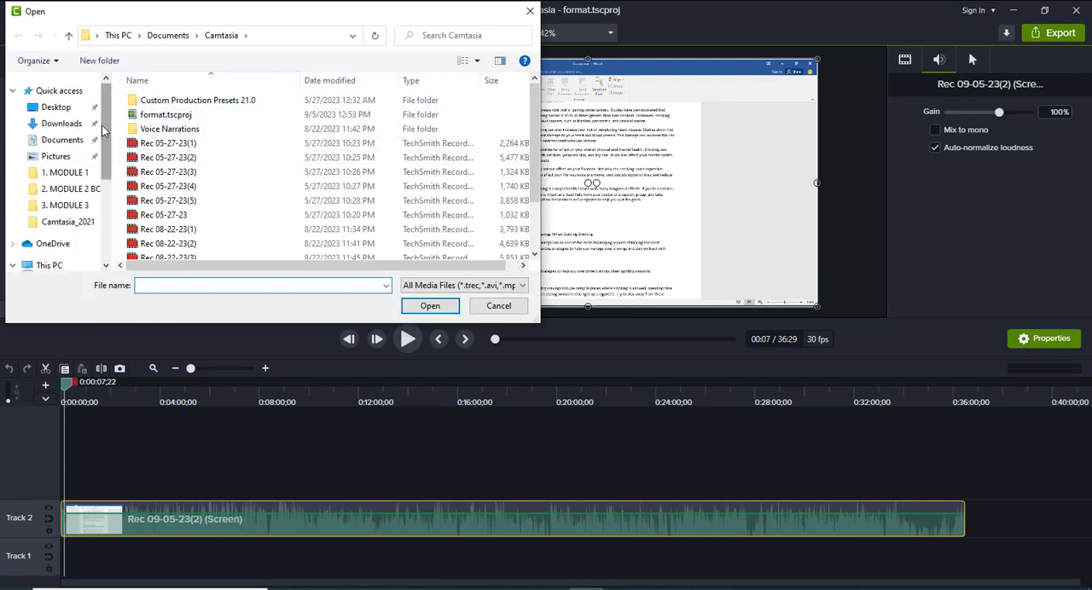
{"action": "left_click", "coordinate": [56, 108]}
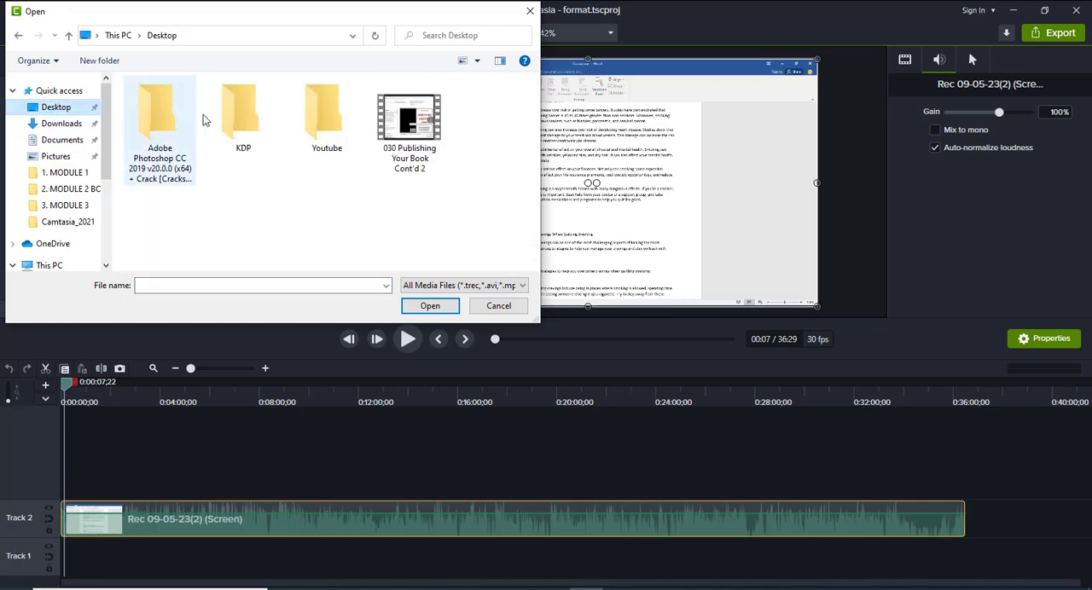
{"action": "double_click", "coordinate": [314, 120]}
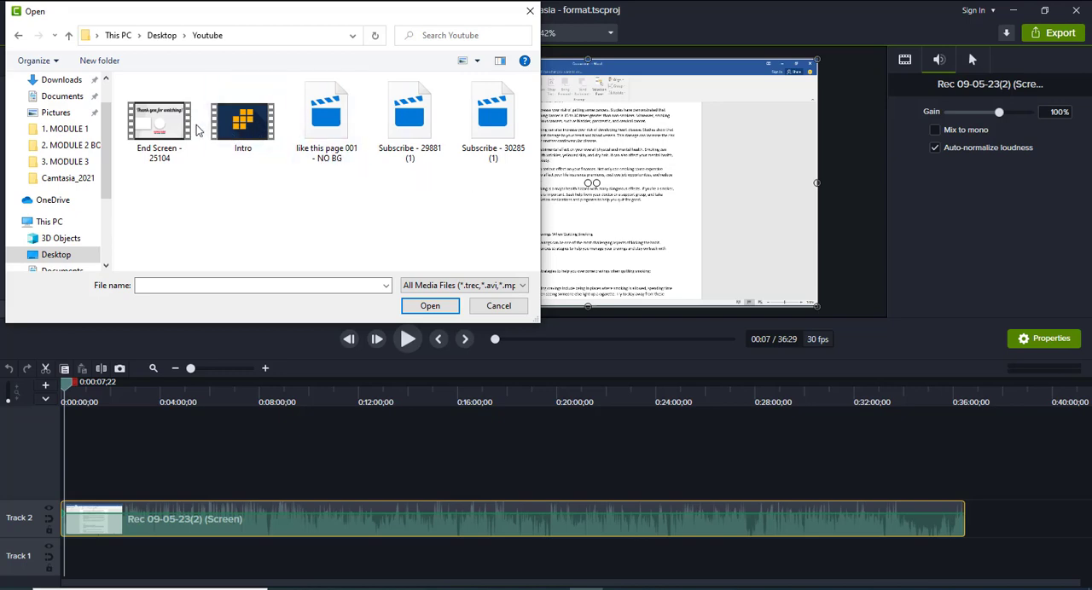
{"action": "left_click", "coordinate": [238, 127]}
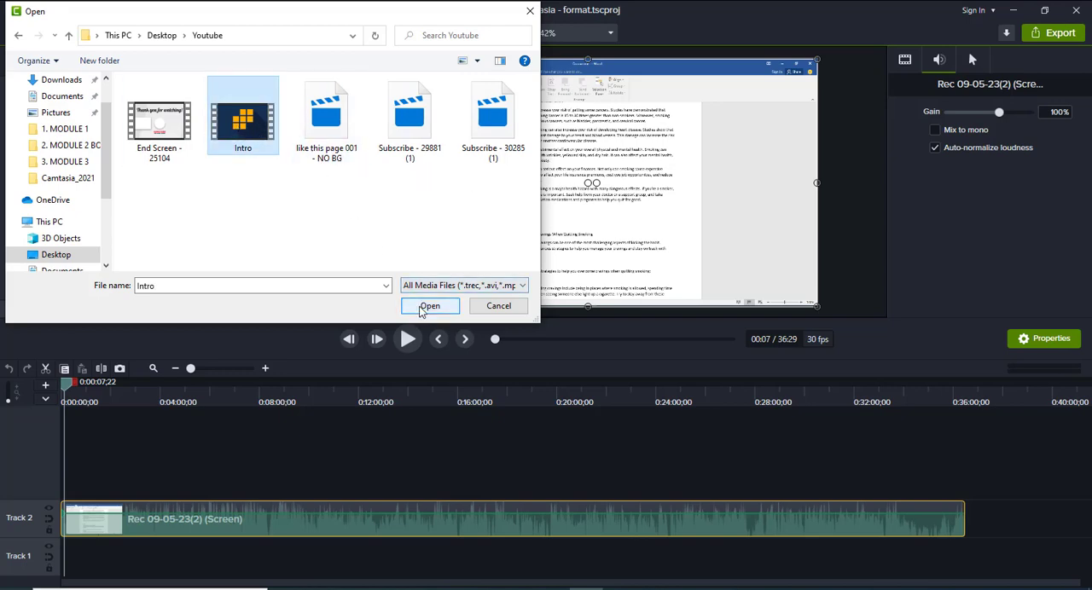
{"action": "left_click", "coordinate": [422, 307]}
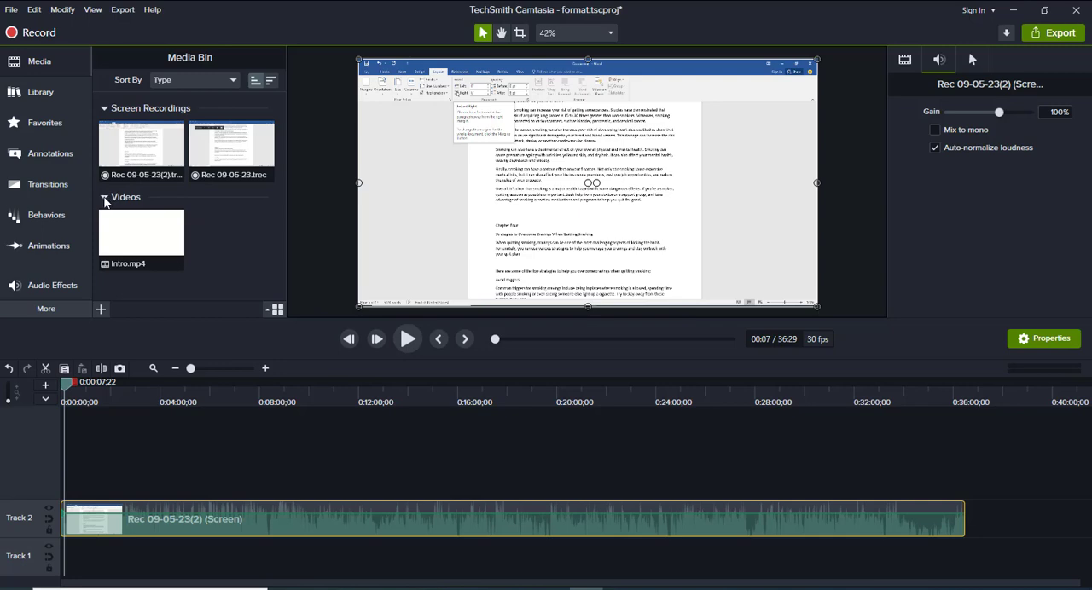
{"action": "left_click", "coordinate": [109, 149]}
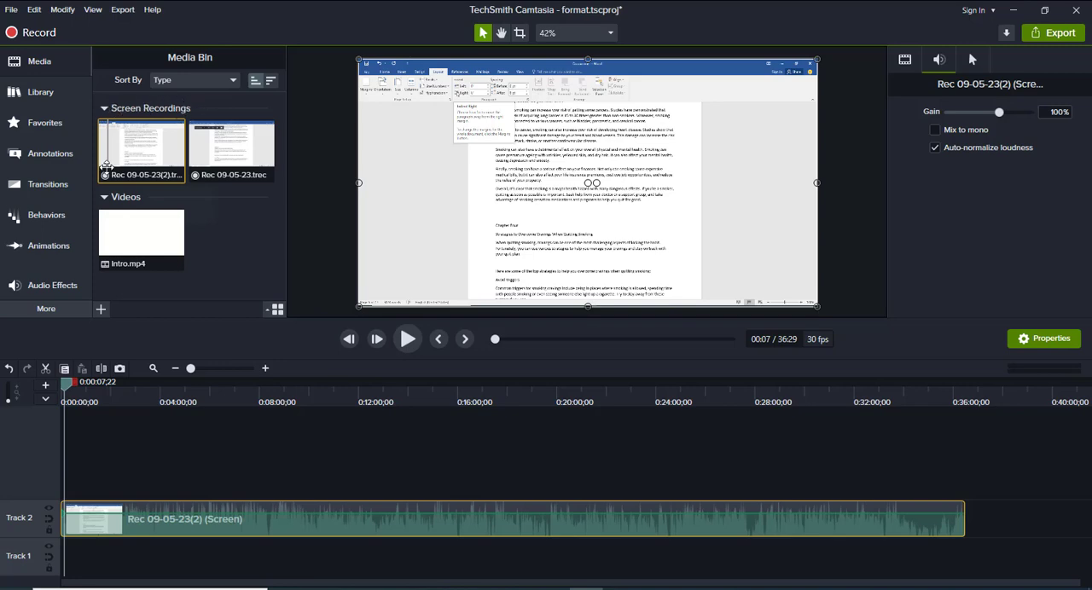
{"action": "left_click", "coordinate": [103, 203]}
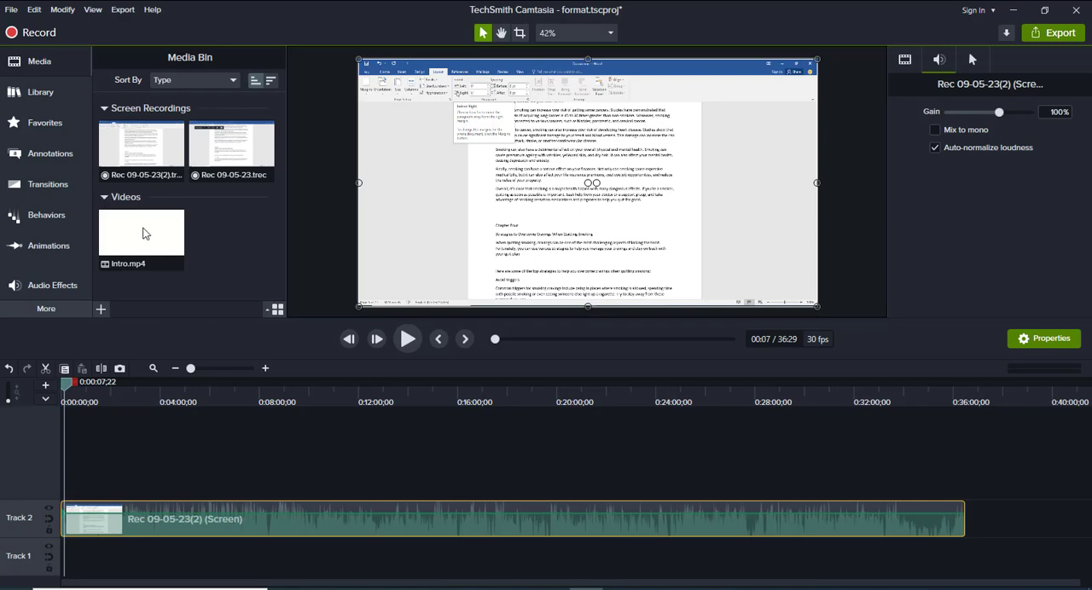
{"action": "left_click", "coordinate": [136, 264]}
Start another media import and look through the Pictures, Music and Documents folders, including their subfolders, for files to add
{"action": "left_click", "coordinate": [100, 311]}
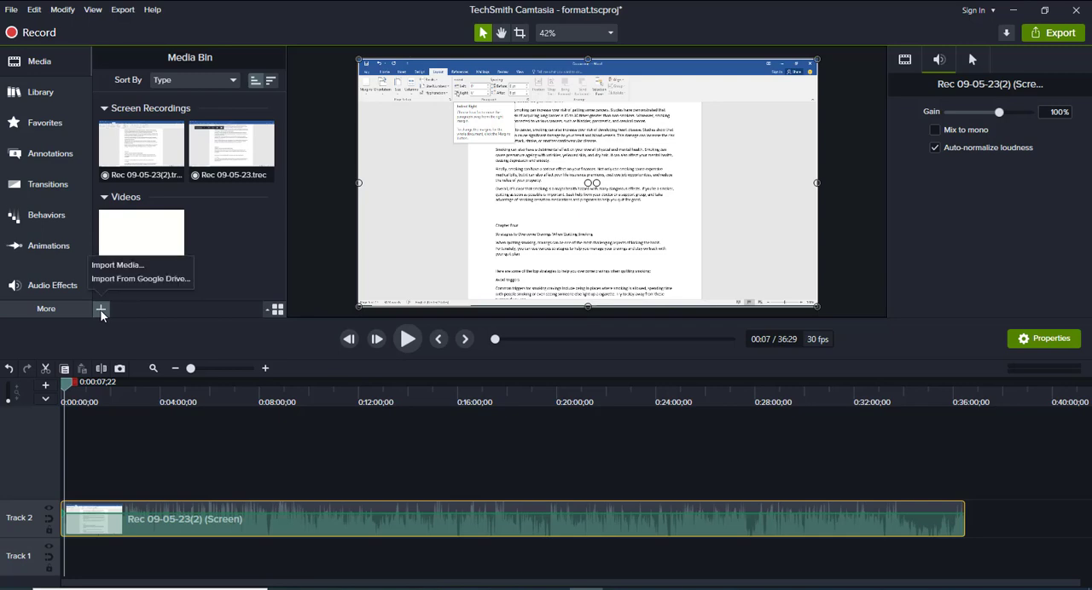
{"action": "left_click", "coordinate": [118, 265]}
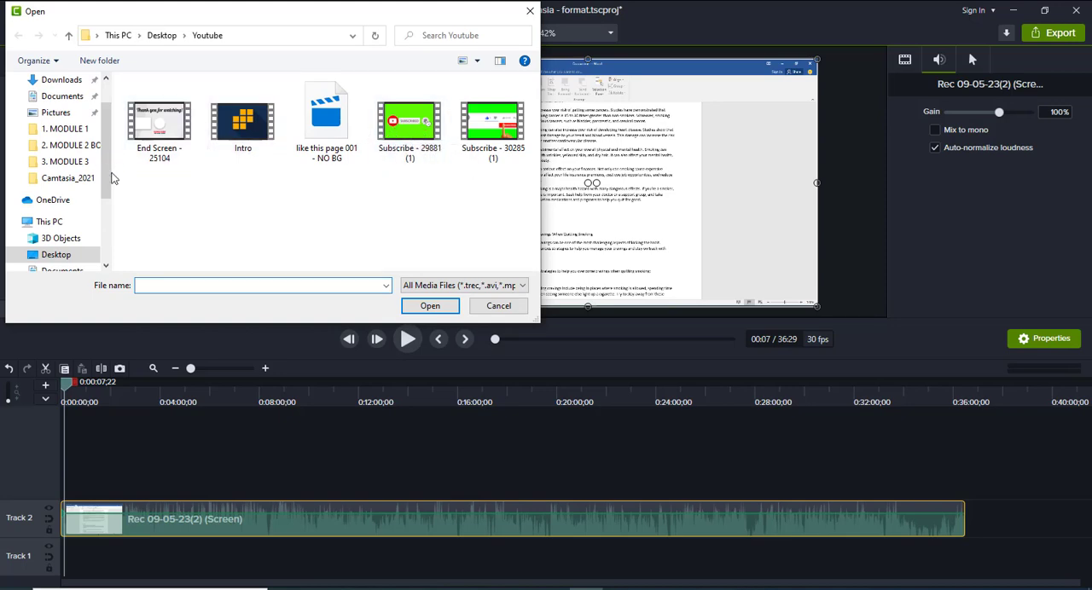
{"action": "scroll", "coordinate": [73, 219], "scroll_direction": "down", "scroll_amount": 3}
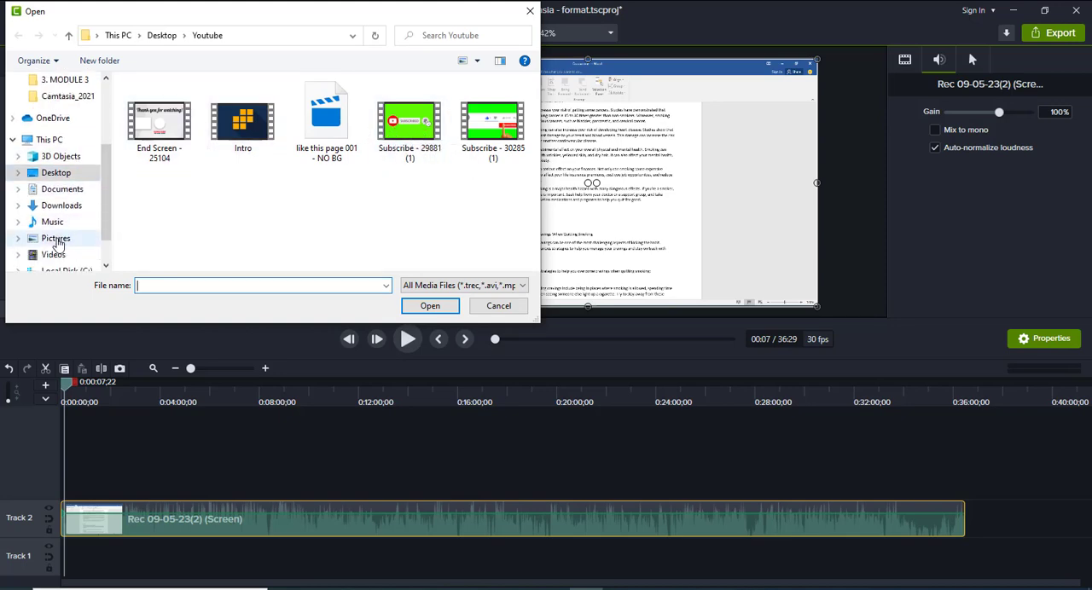
{"action": "left_click", "coordinate": [57, 241]}
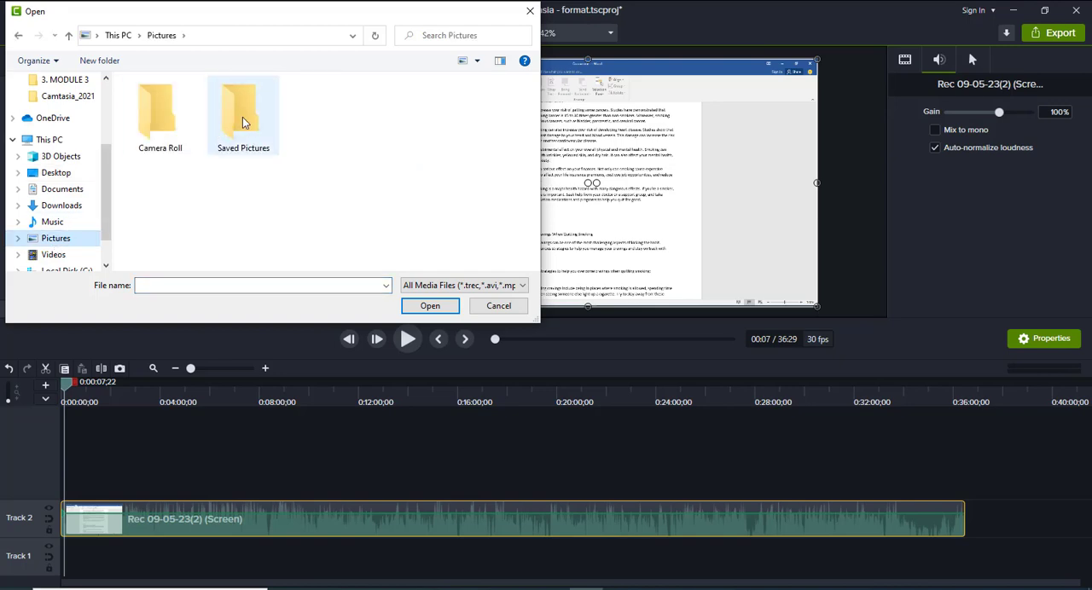
{"action": "double_click", "coordinate": [242, 116]}
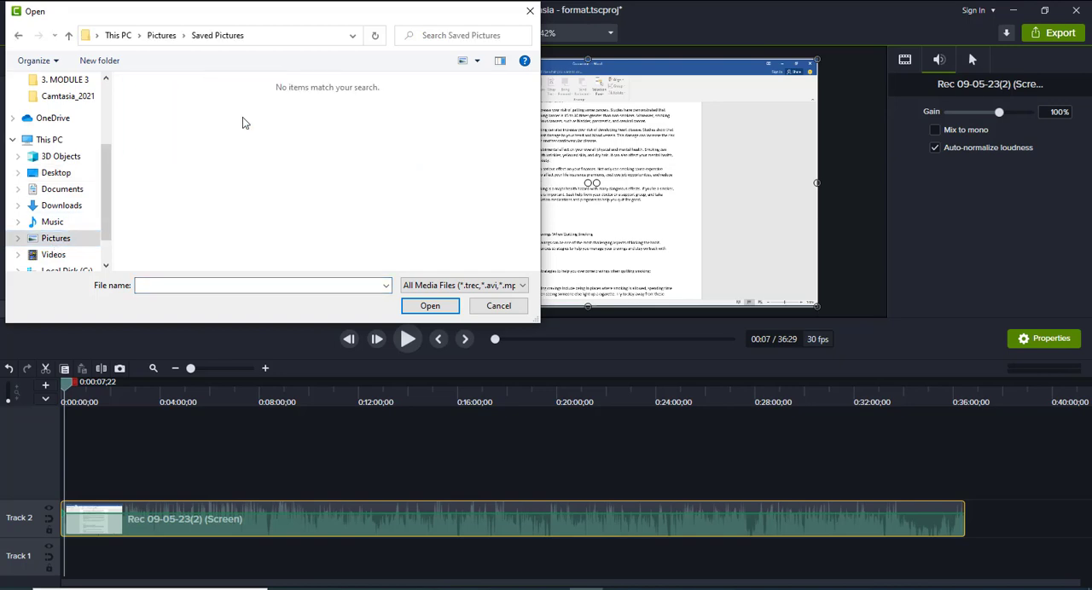
{"action": "left_click", "coordinate": [18, 36]}
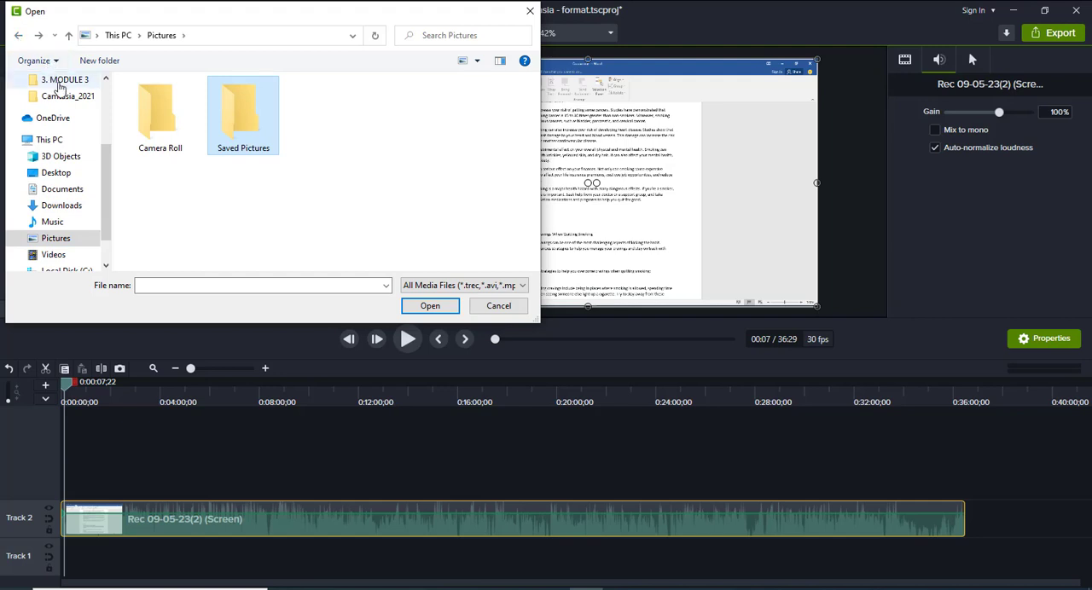
{"action": "double_click", "coordinate": [142, 115]}
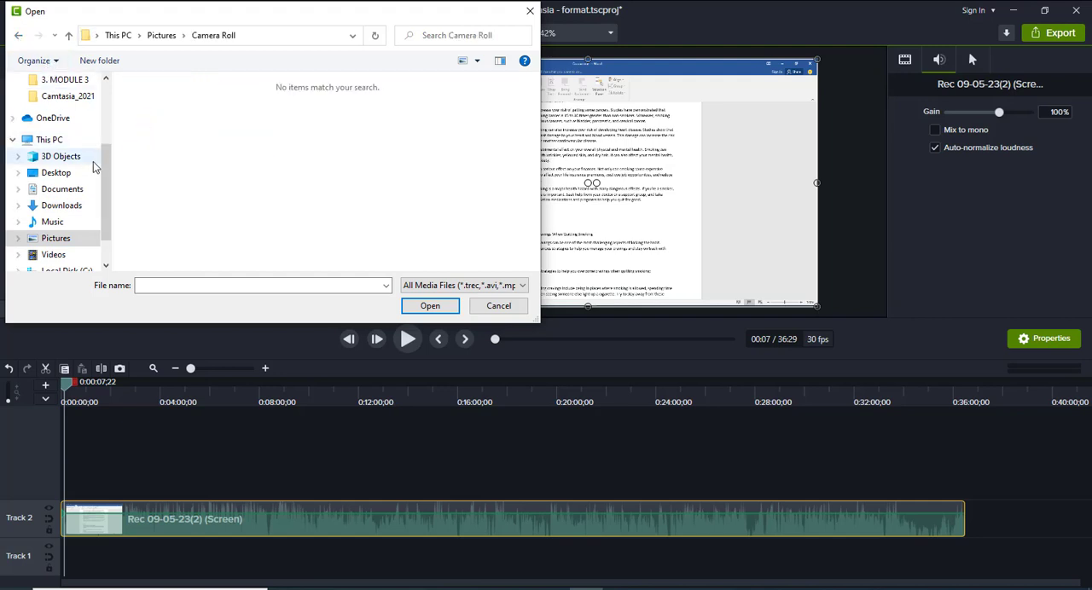
{"action": "scroll", "coordinate": [107, 185], "scroll_direction": "up", "scroll_amount": 1}
{"action": "scroll", "coordinate": [107, 185], "scroll_direction": "down", "scroll_amount": 2}
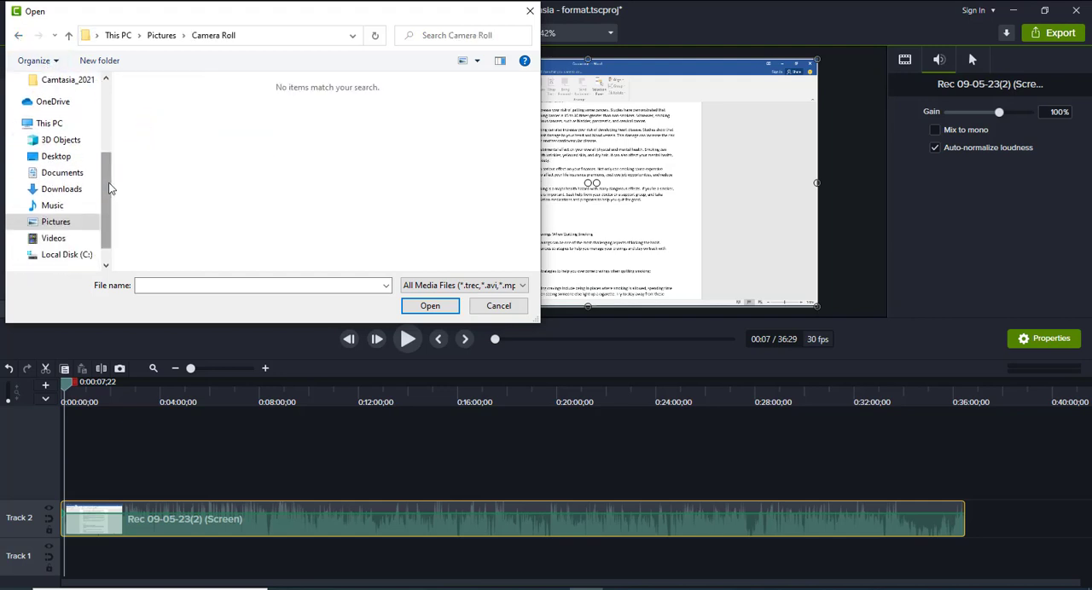
{"action": "left_click", "coordinate": [49, 206]}
{"action": "scroll", "coordinate": [96, 203], "scroll_direction": "down", "scroll_amount": 1}
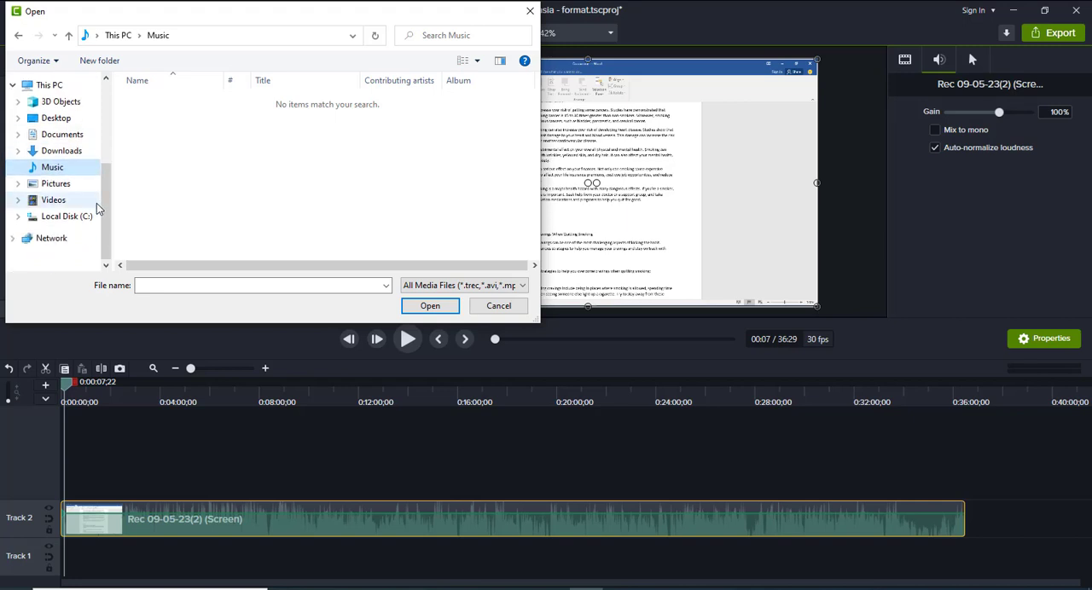
{"action": "scroll", "coordinate": [104, 196], "scroll_direction": "up", "scroll_amount": 3}
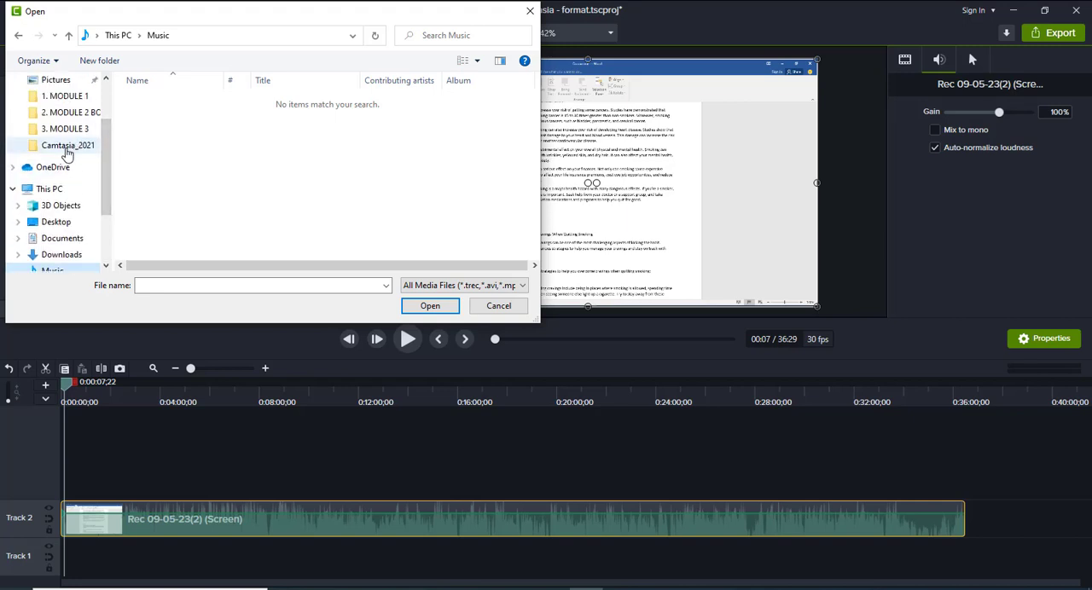
{"action": "scroll", "coordinate": [76, 119], "scroll_direction": "up", "scroll_amount": 1}
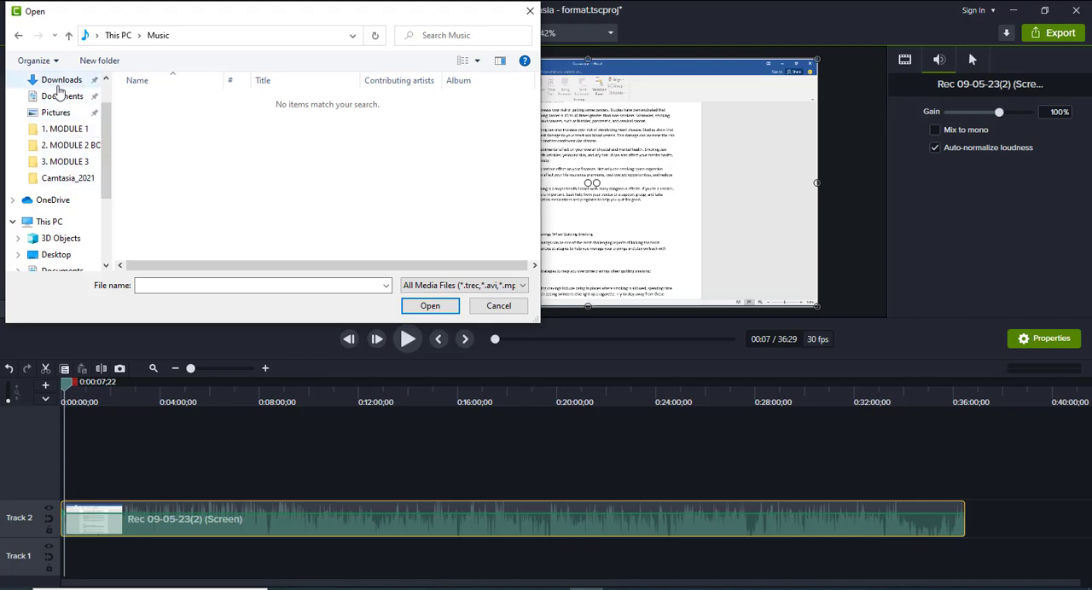
{"action": "left_click", "coordinate": [56, 96]}
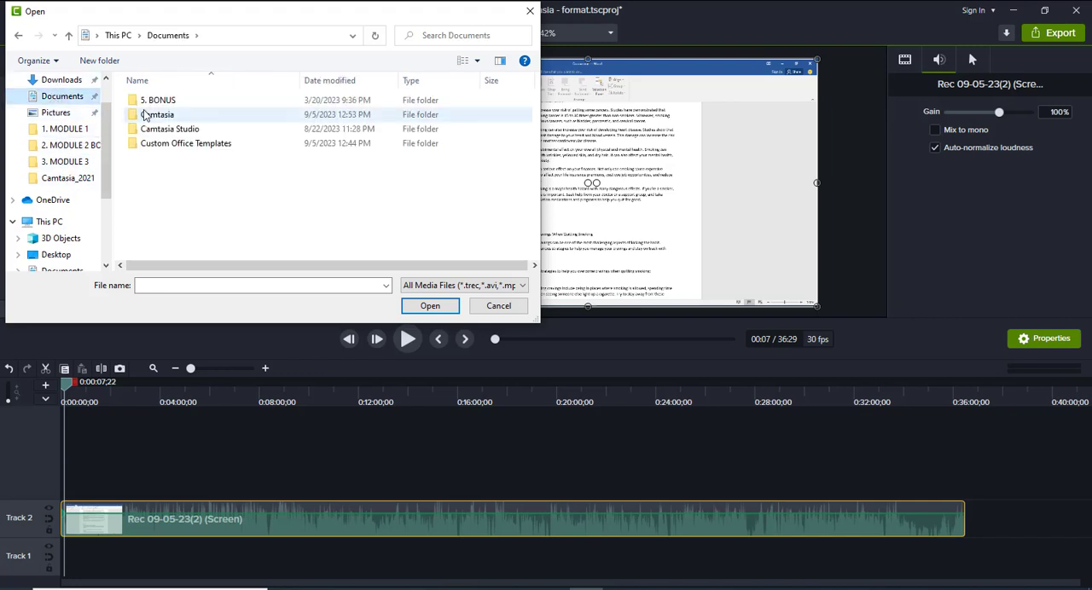
{"action": "double_click", "coordinate": [161, 116]}
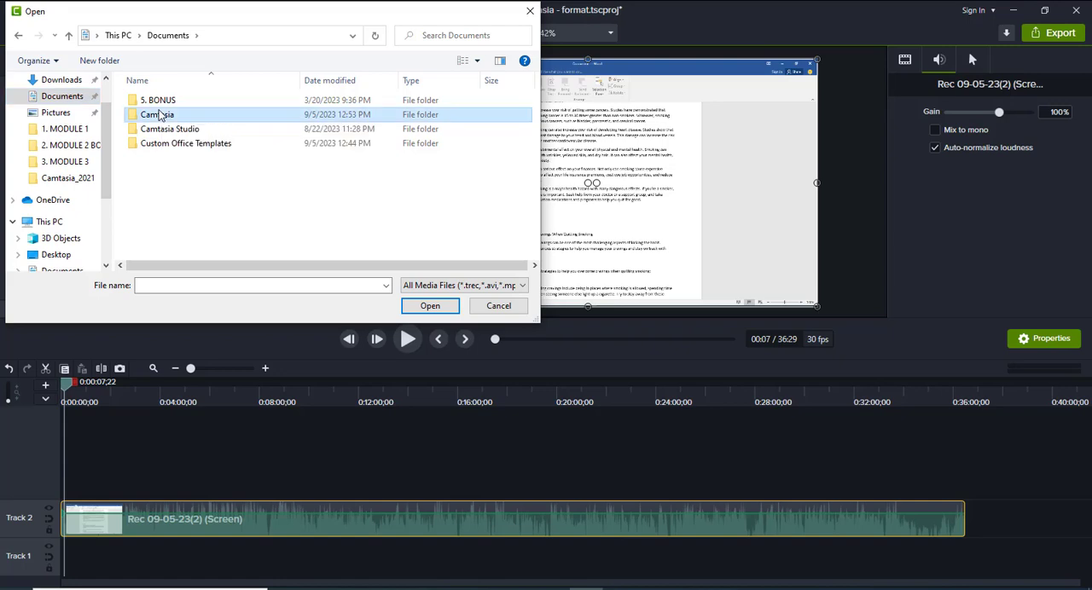
{"action": "scroll", "coordinate": [272, 164], "scroll_direction": "down", "scroll_amount": 2}
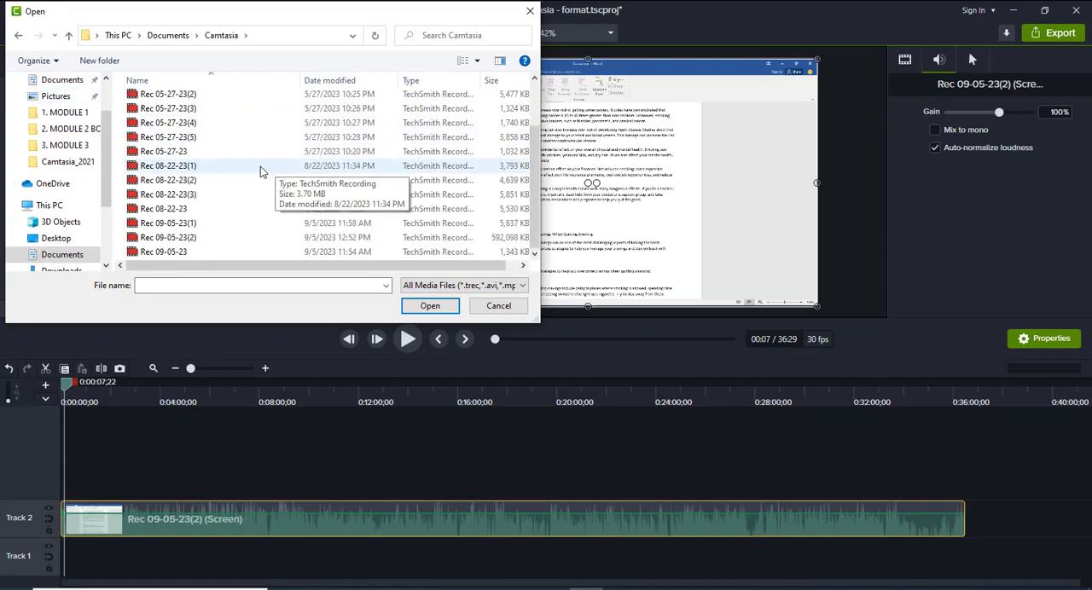
{"action": "left_click", "coordinate": [18, 35]}
{"action": "scroll", "coordinate": [60, 111], "scroll_direction": "up", "scroll_amount": 2}
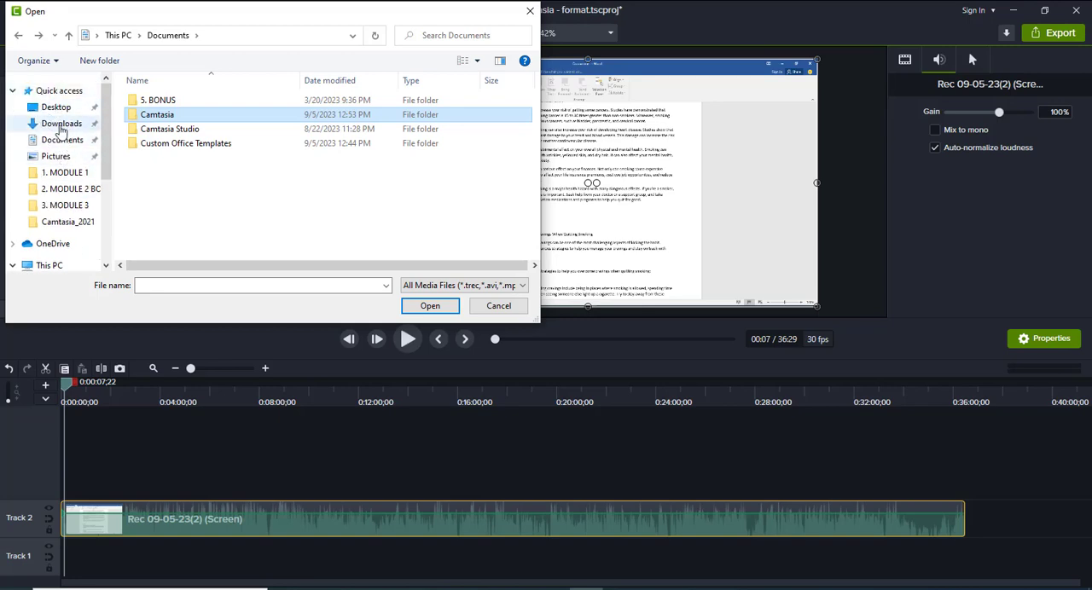
Import the Subscribe - 29881 (1) video from the Desktop's Youtube folder into the media bin
{"action": "left_click", "coordinate": [53, 107]}
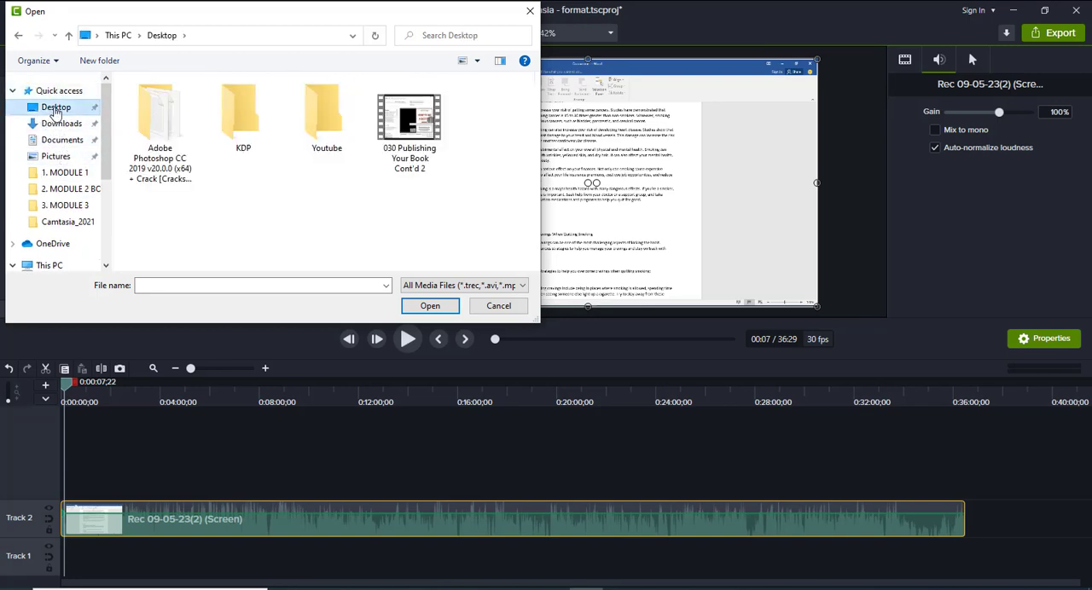
{"action": "double_click", "coordinate": [327, 116]}
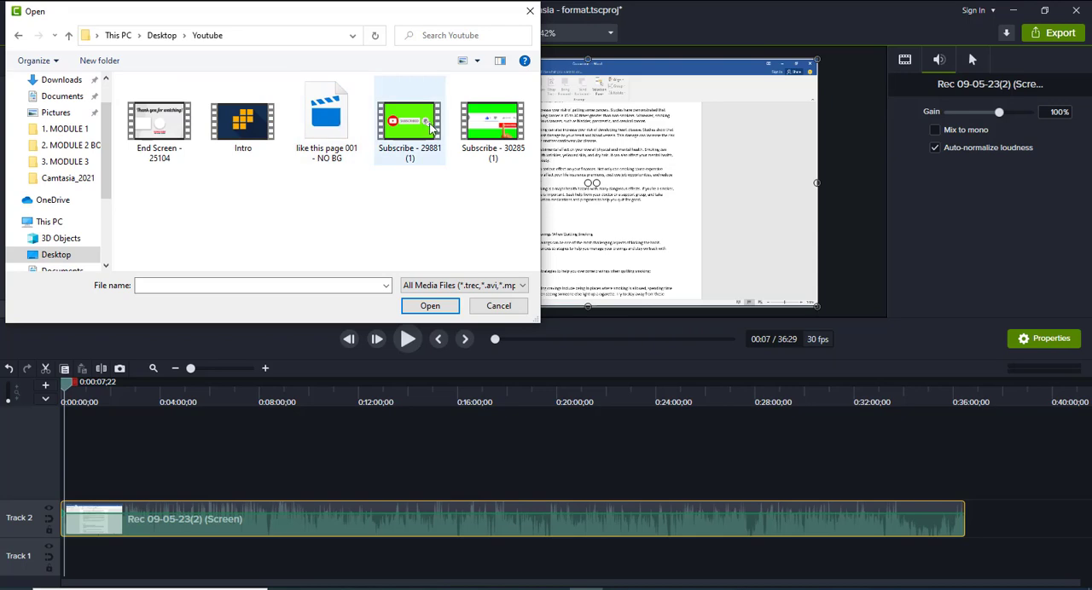
{"action": "left_click", "coordinate": [430, 128]}
{"action": "left_click", "coordinate": [430, 305]}
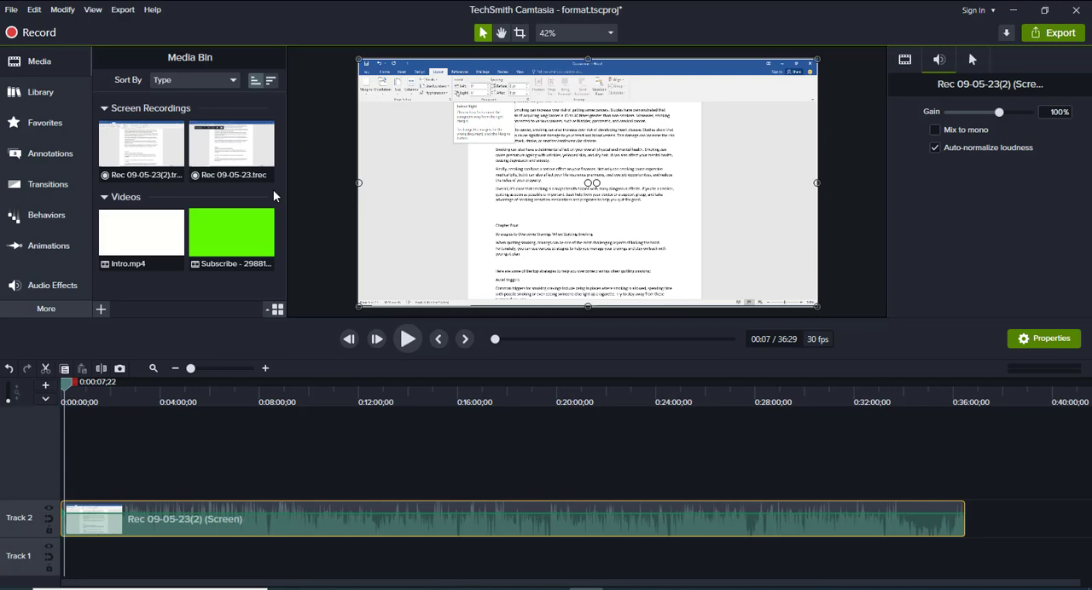
Examine the Buildings and Business icon collections in the Camtasia 2021 library
{"action": "left_click", "coordinate": [32, 90]}
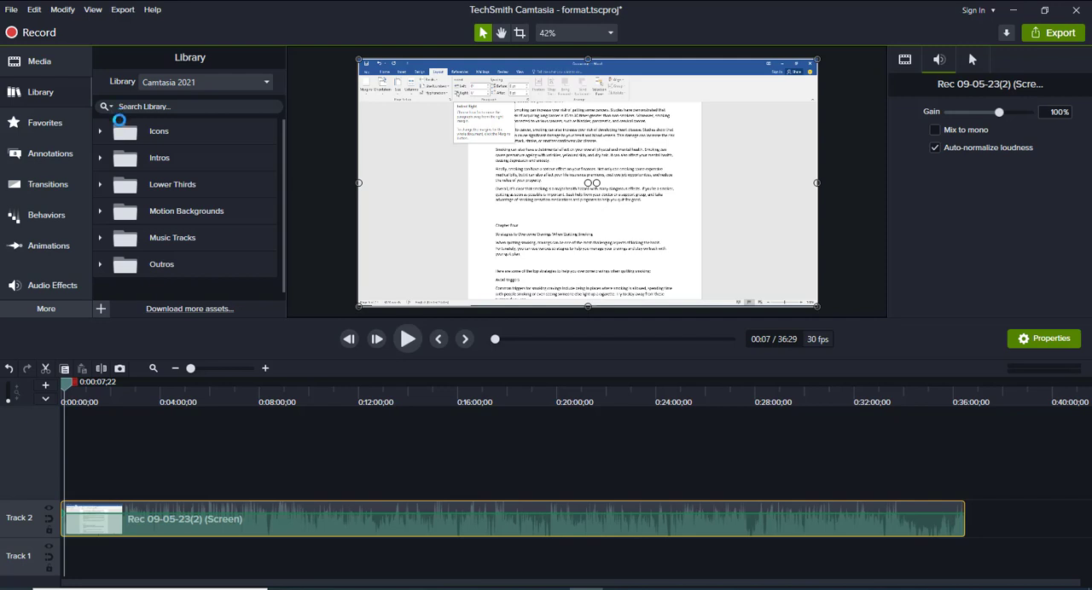
{"action": "left_click", "coordinate": [99, 133]}
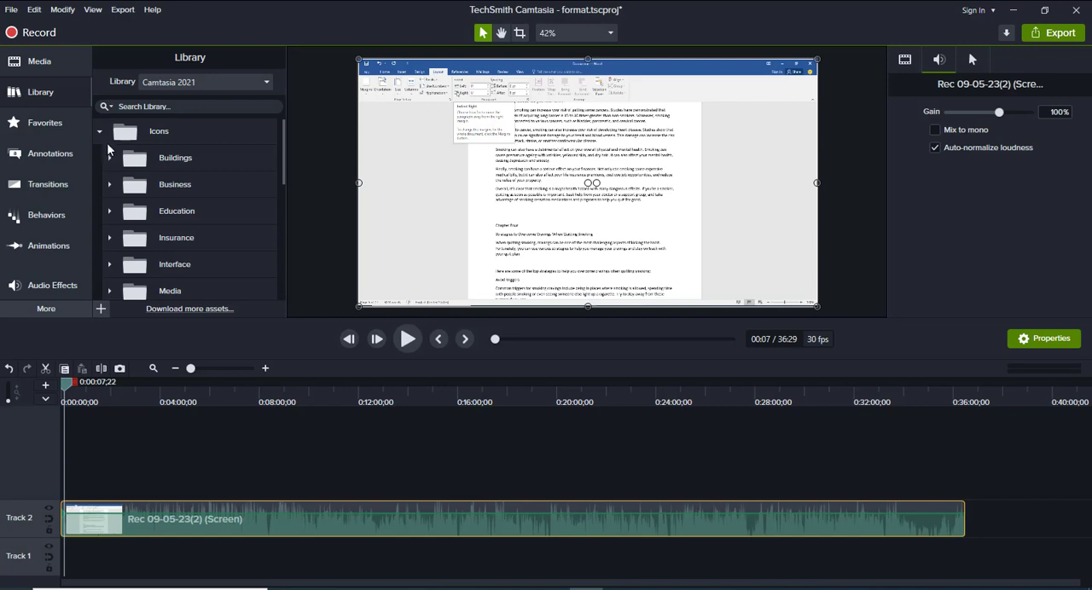
{"action": "left_click", "coordinate": [109, 159]}
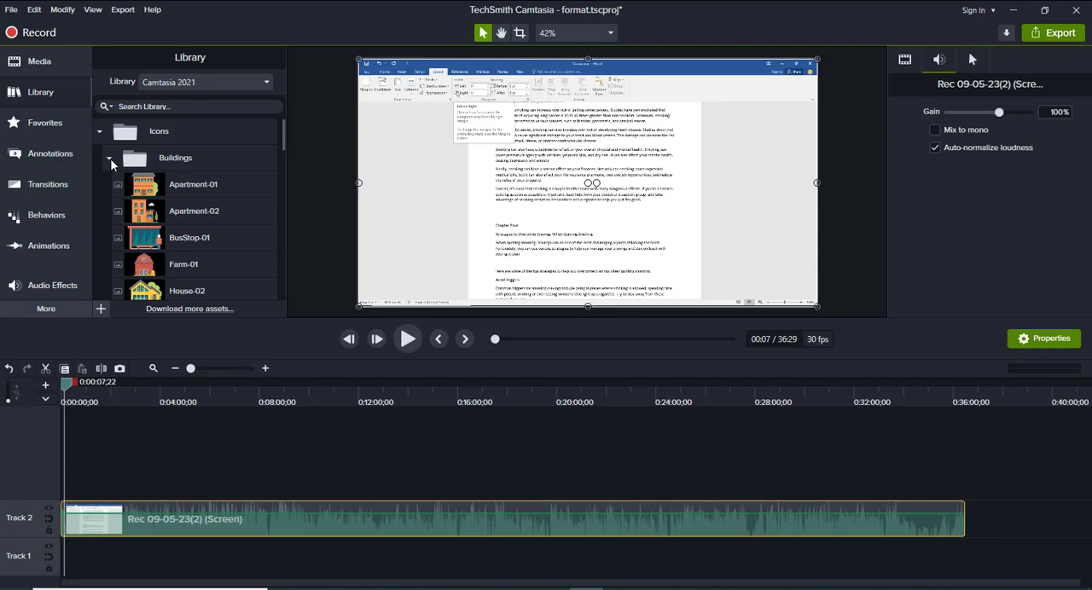
{"action": "scroll", "coordinate": [188, 227], "scroll_direction": "down", "scroll_amount": 1}
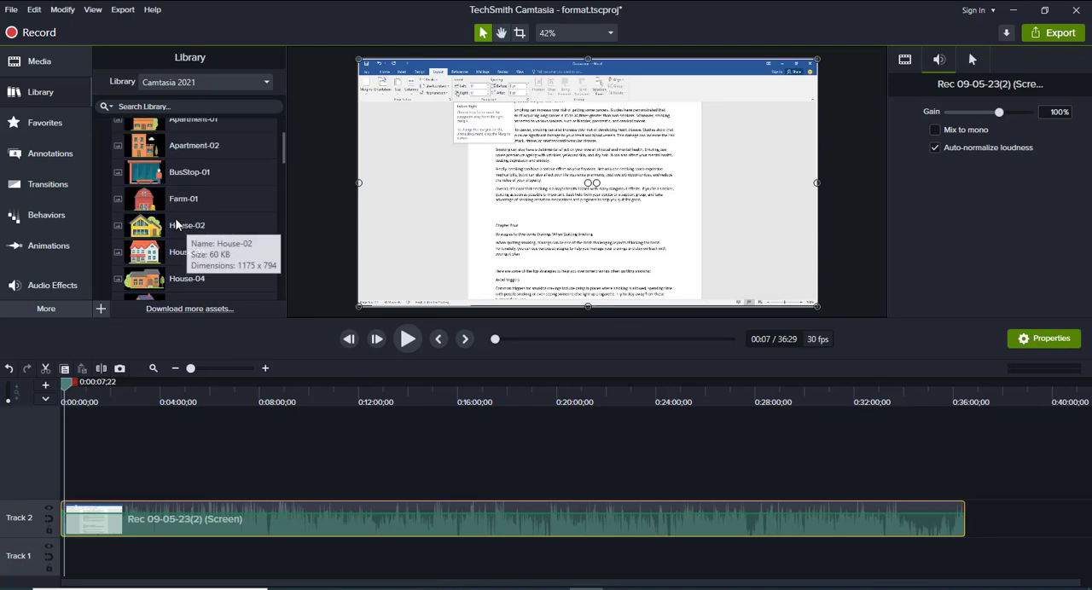
{"action": "scroll", "coordinate": [140, 175], "scroll_direction": "up", "scroll_amount": 1}
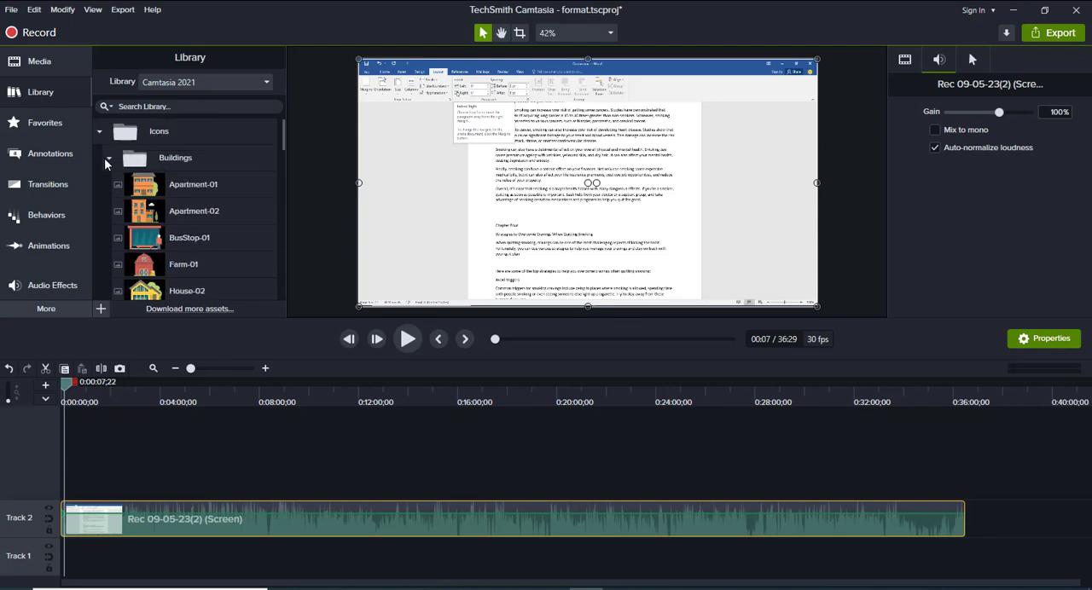
{"action": "left_click", "coordinate": [108, 160]}
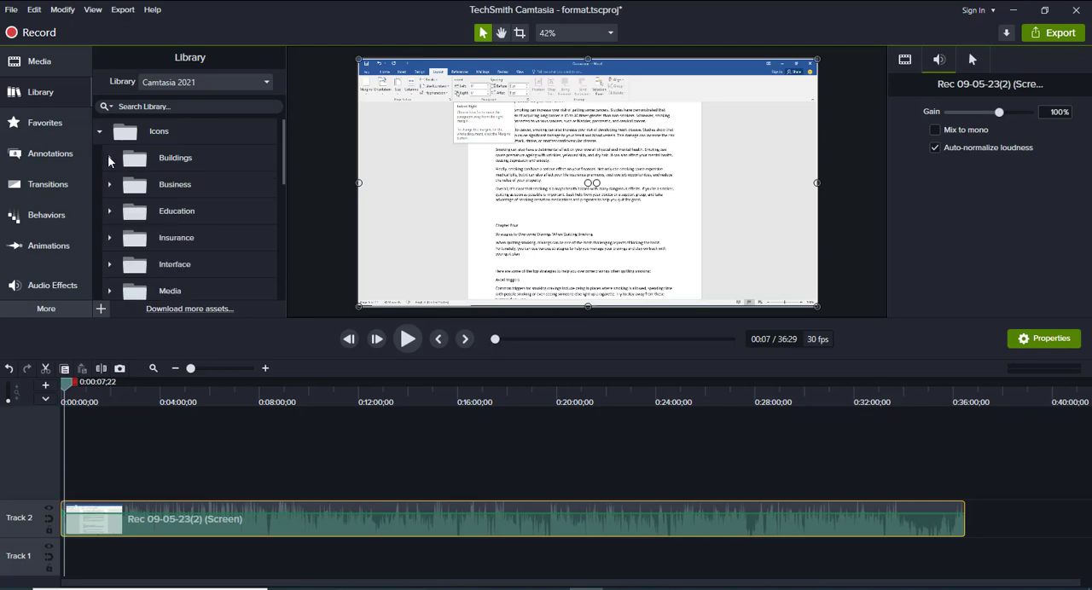
{"action": "left_click", "coordinate": [110, 185]}
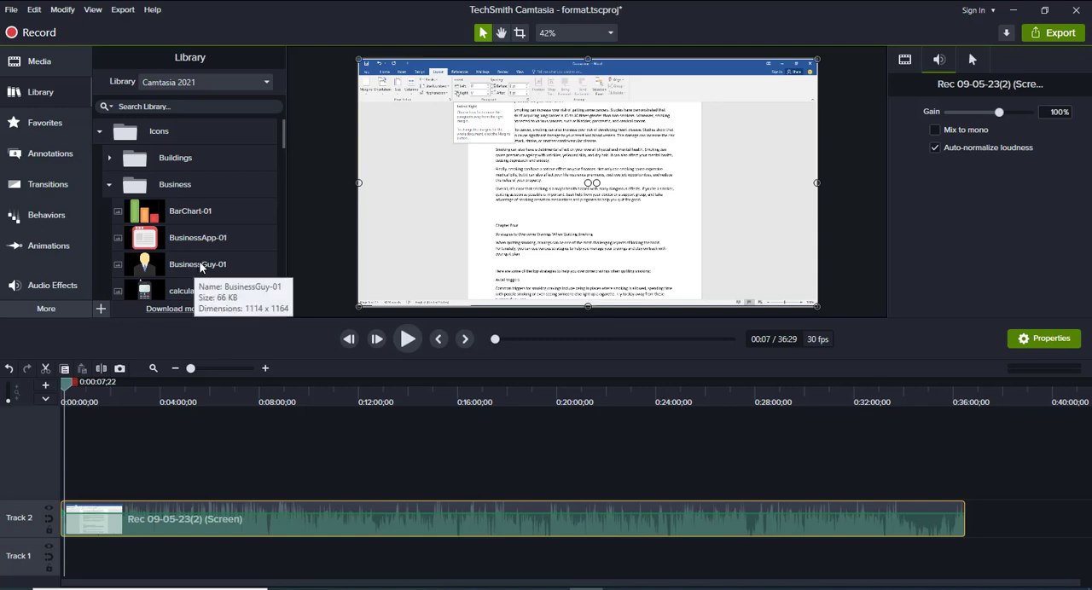
Add the BusinessGuy-01 icon to the canvas at the playhead and scale it down to about 37%
{"action": "left_click_drag", "start_coordinate": [200, 267], "coordinate": [563, 121]}
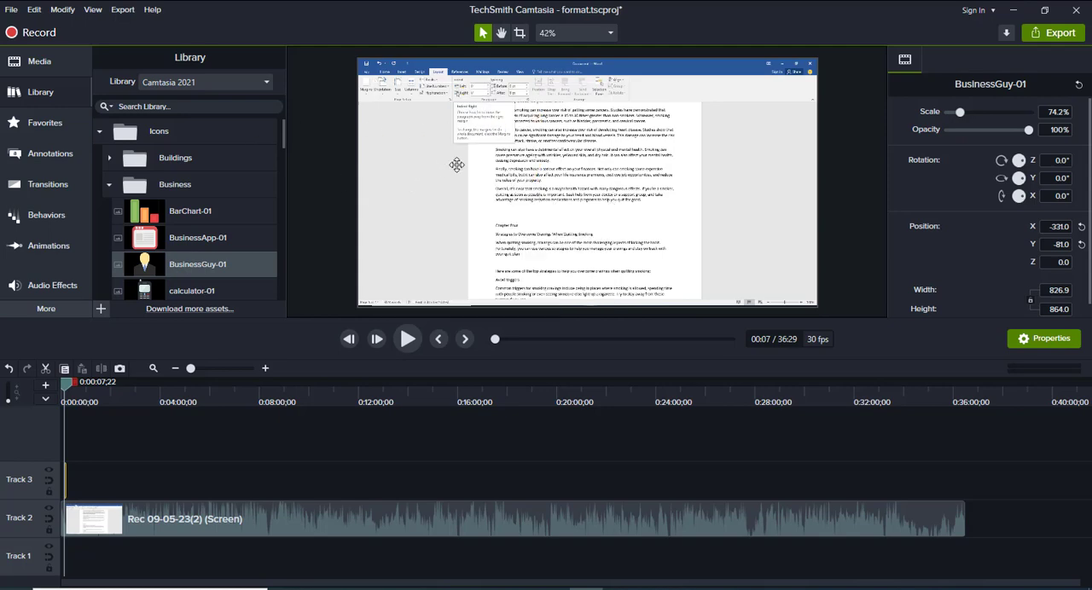
{"action": "left_click_drag", "start_coordinate": [225, 260], "coordinate": [138, 474]}
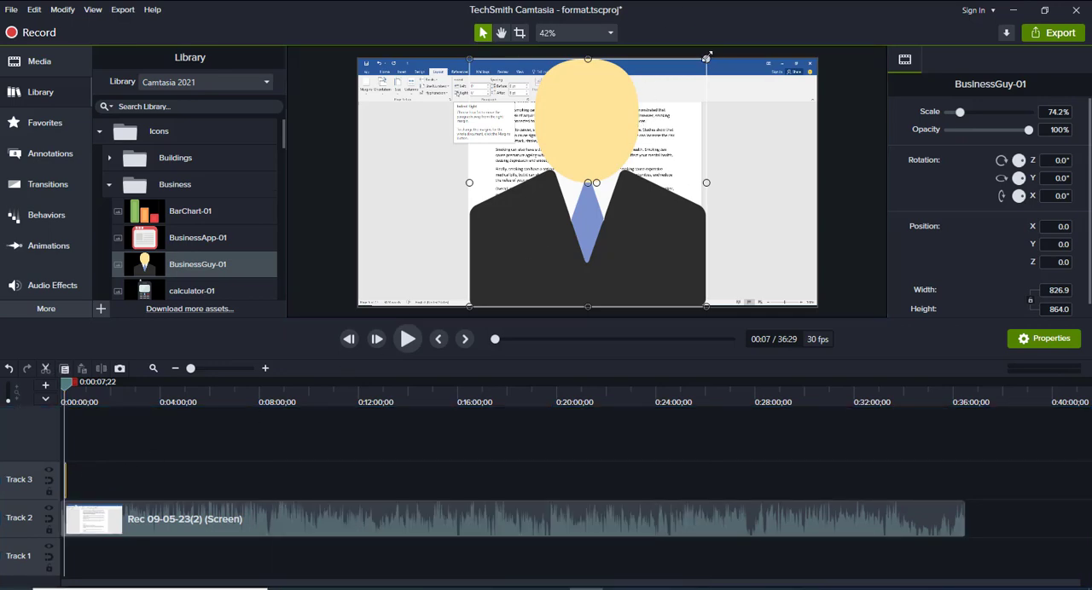
{"action": "left_click_drag", "start_coordinate": [702, 63], "coordinate": [533, 215]}
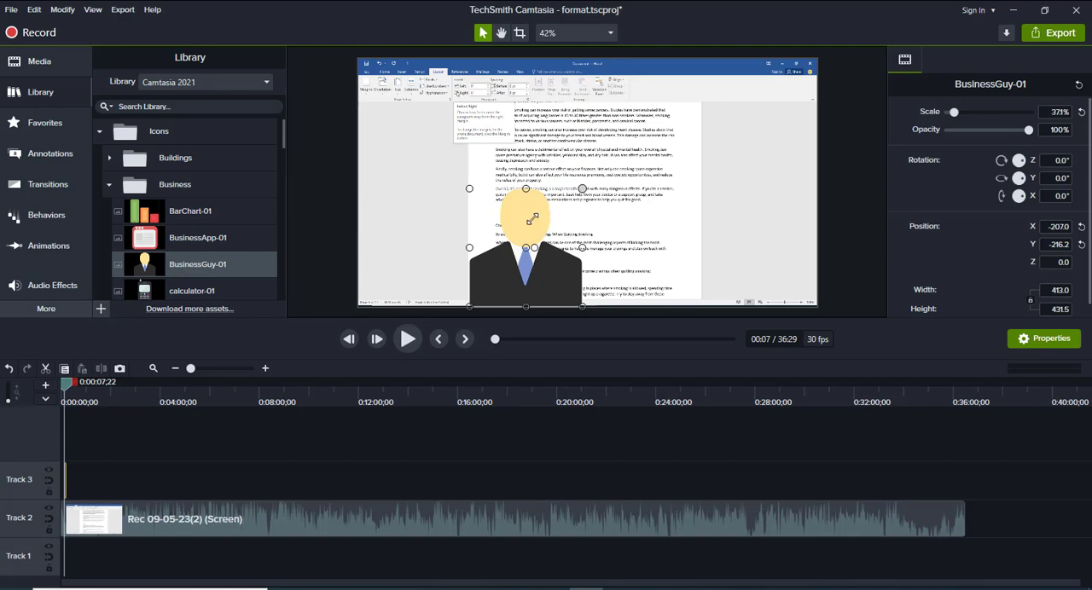
{"action": "left_click_drag", "start_coordinate": [531, 210], "coordinate": [104, 129]}
Look through the Intros collection of the Camtasia 2021 library and check the Favorites
{"action": "left_click", "coordinate": [101, 131]}
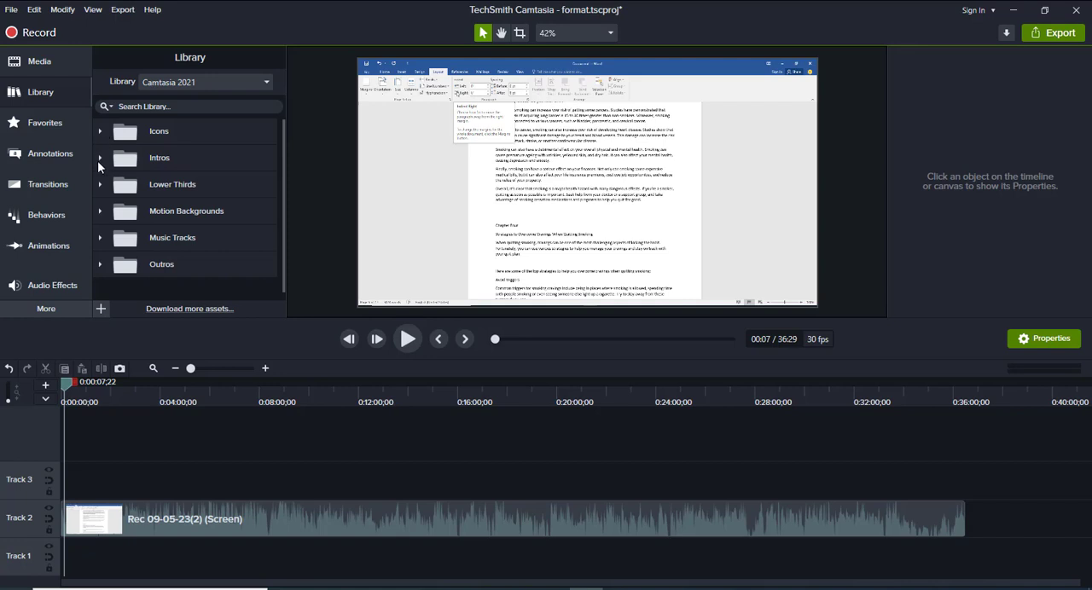
{"action": "left_click", "coordinate": [98, 158]}
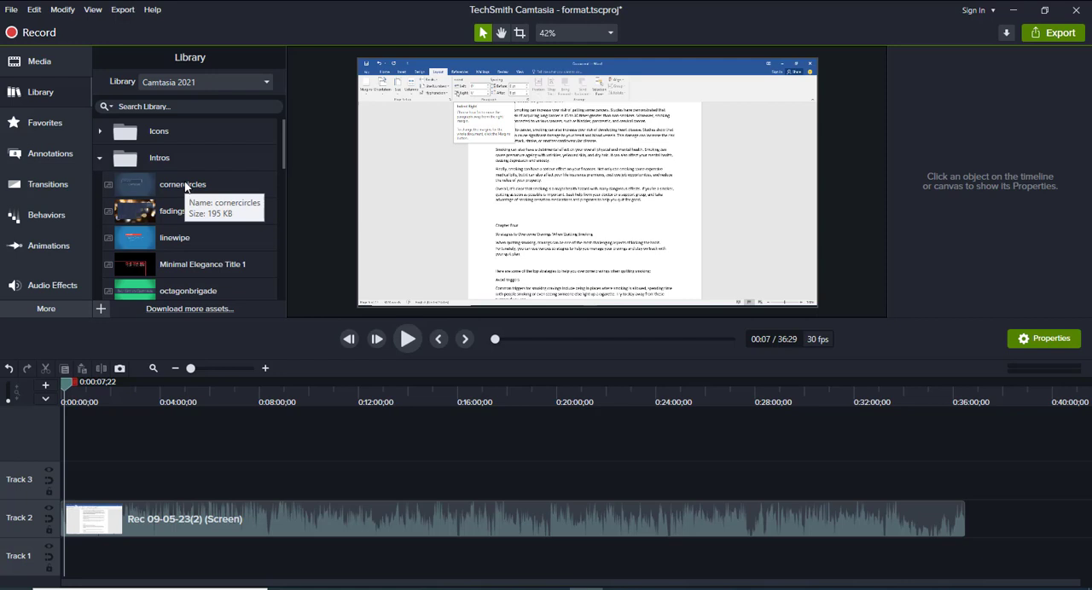
{"action": "scroll", "coordinate": [181, 203], "scroll_direction": "down", "scroll_amount": 3}
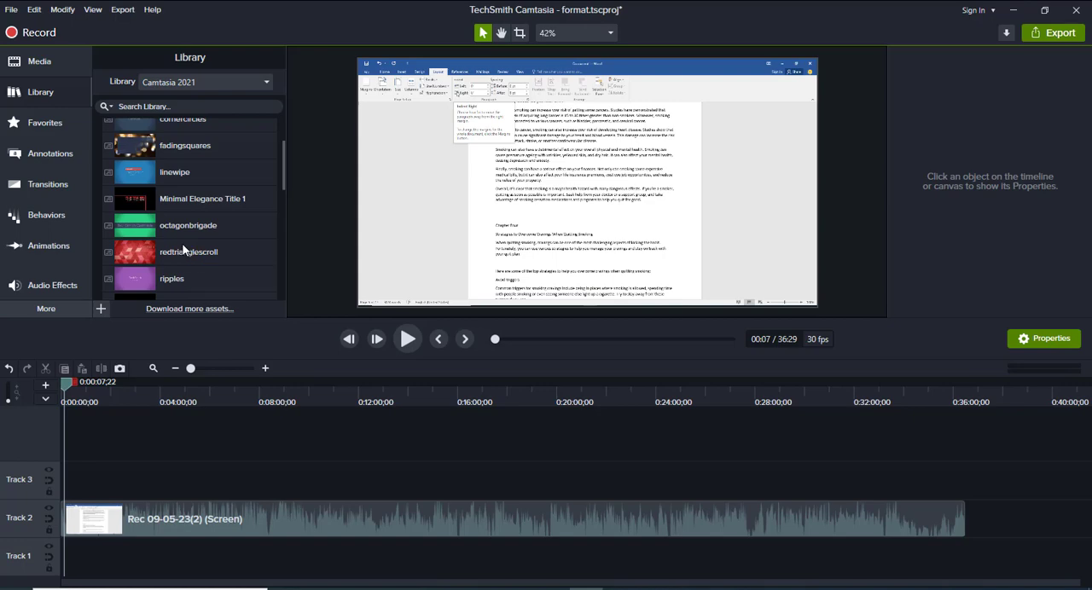
{"action": "left_click", "coordinate": [52, 124]}
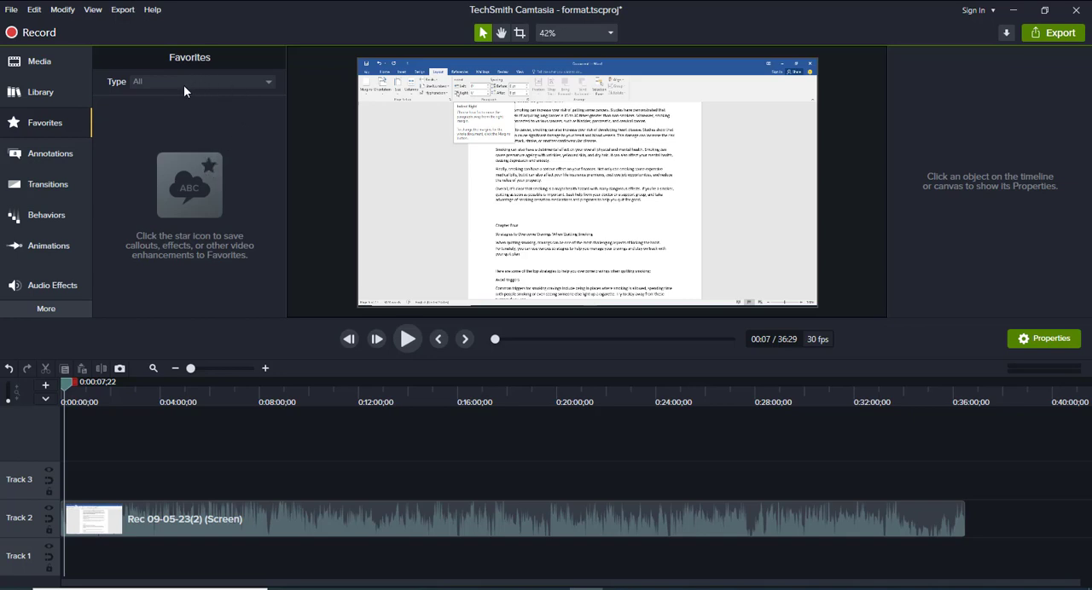
{"action": "left_click", "coordinate": [63, 93]}
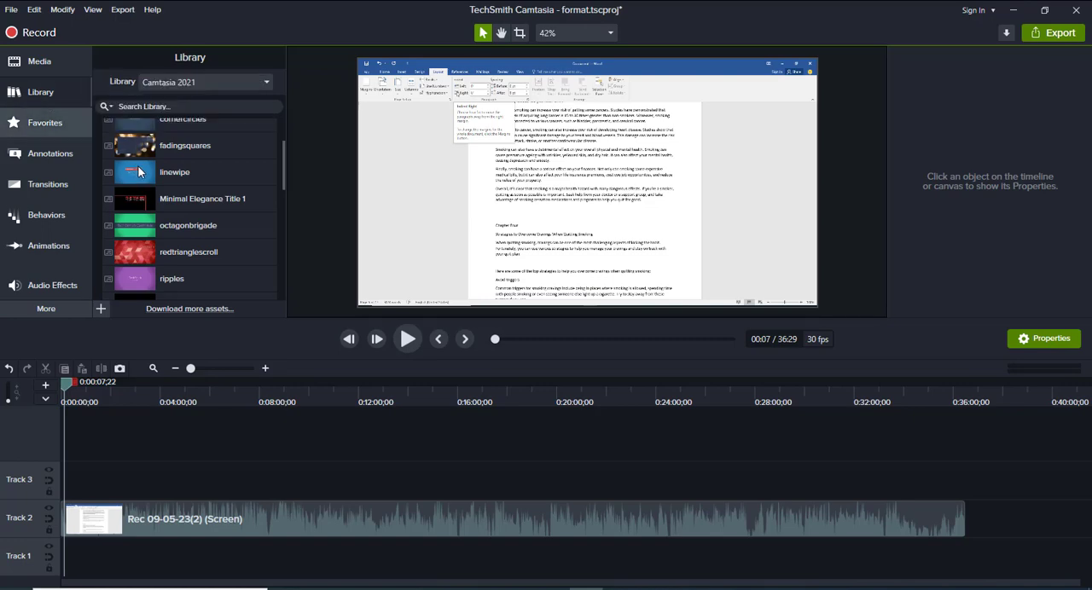
{"action": "scroll", "coordinate": [281, 165], "scroll_direction": "up", "scroll_amount": 2}
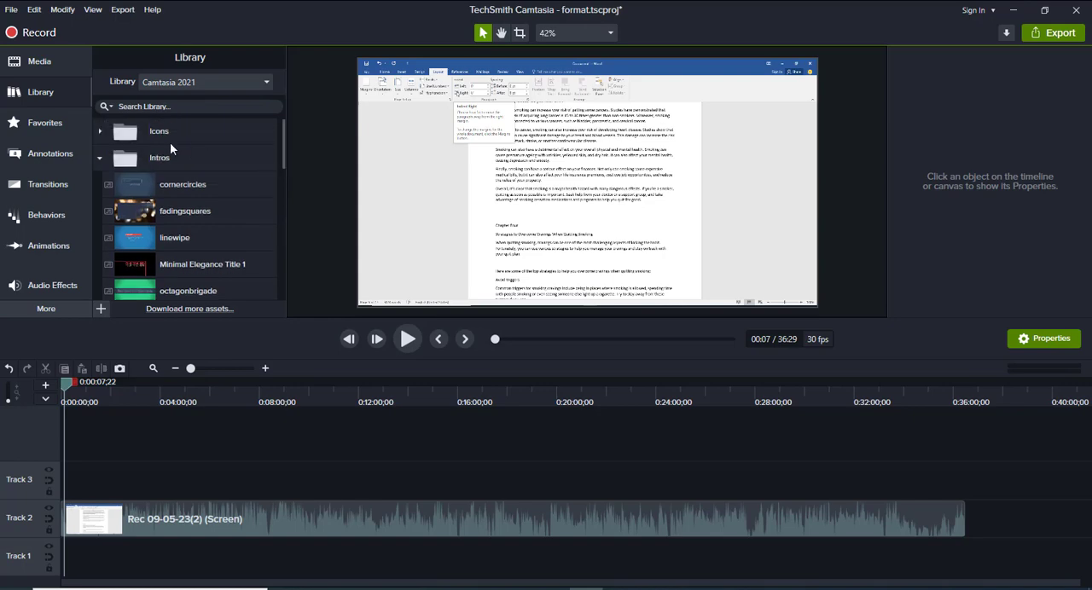
{"action": "left_click", "coordinate": [101, 154]}
Add the BarChart-01 business icon to the timeline's start, scale it to about 38% and place it in the canvas's lower-left corner
{"action": "left_click", "coordinate": [101, 132]}
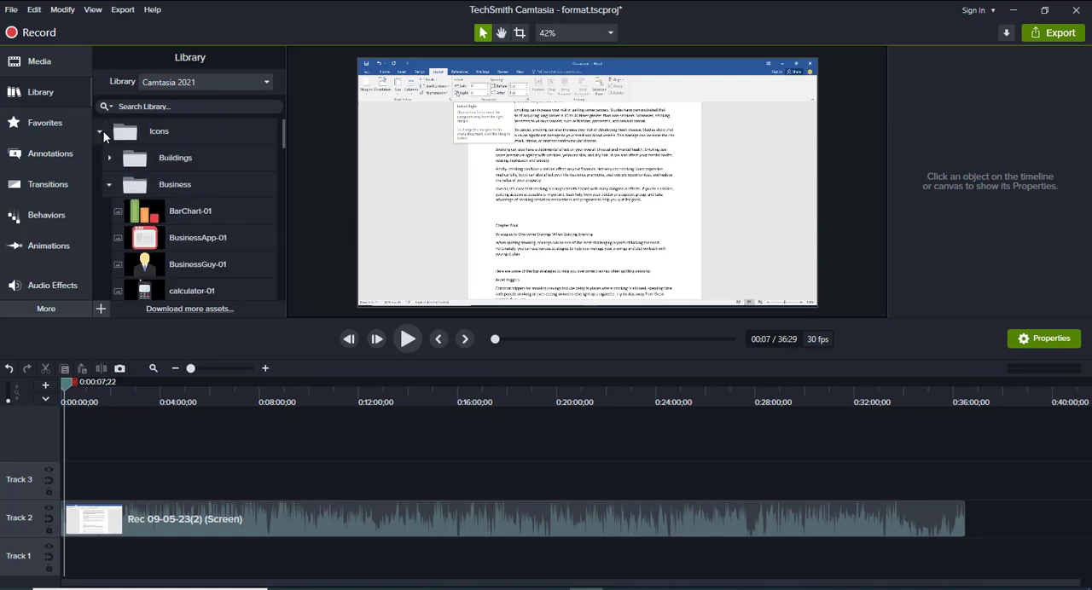
{"action": "right_click", "coordinate": [186, 210]}
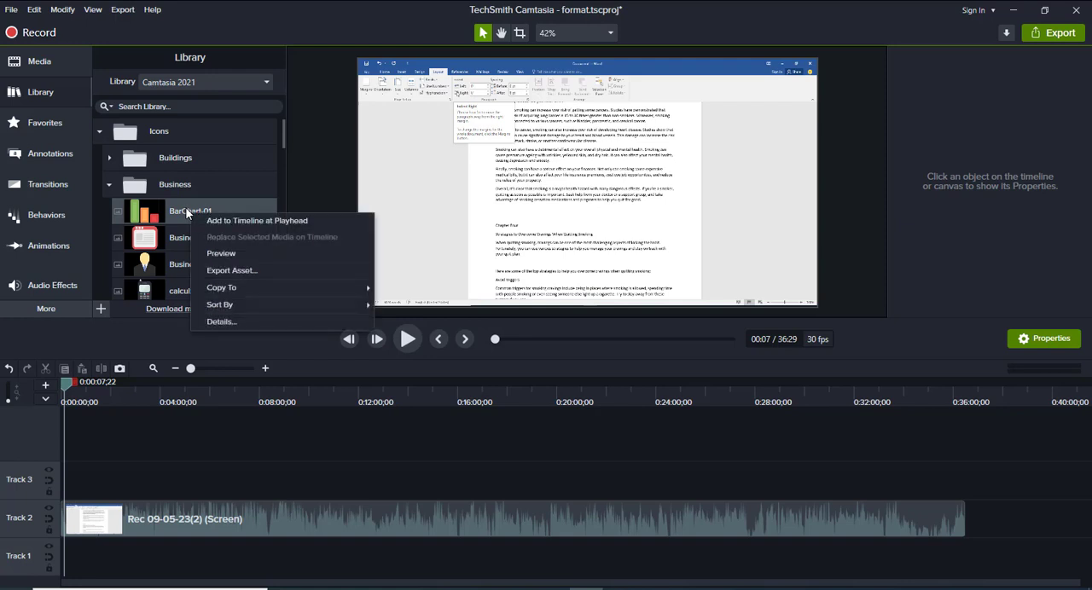
{"action": "mouse_move", "coordinate": [187, 212]}
{"action": "left_mouse_down"}
{"action": "mouse_move", "coordinate": [129, 398]}
{"action": "mouse_move", "coordinate": [80, 490]}
{"action": "mouse_move", "coordinate": [68, 487]}
{"action": "left_mouse_up"}
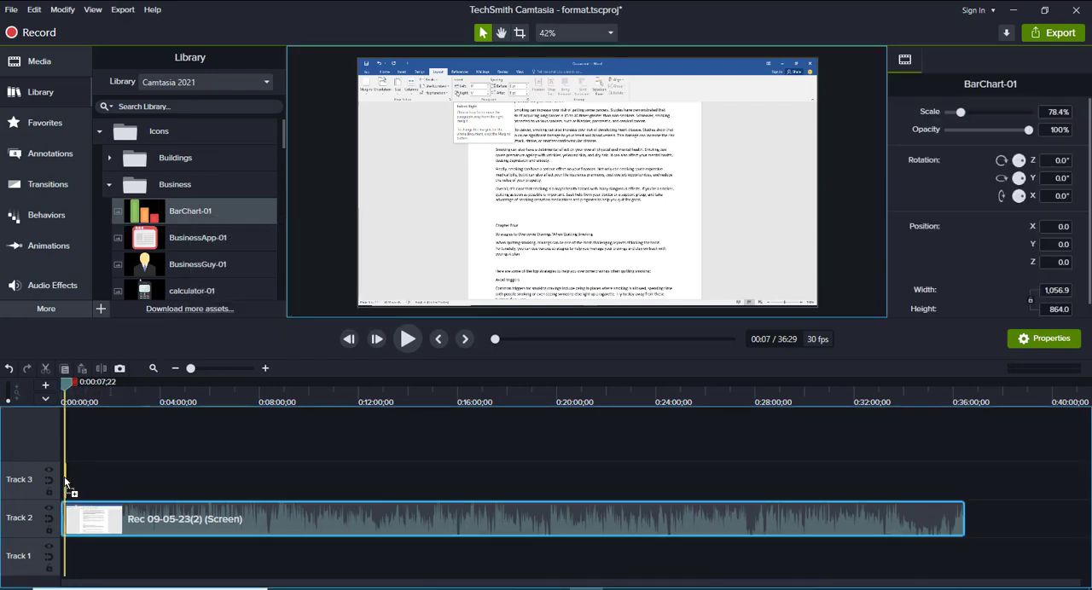
{"action": "left_click_drag", "start_coordinate": [557, 233], "coordinate": [525, 248]}
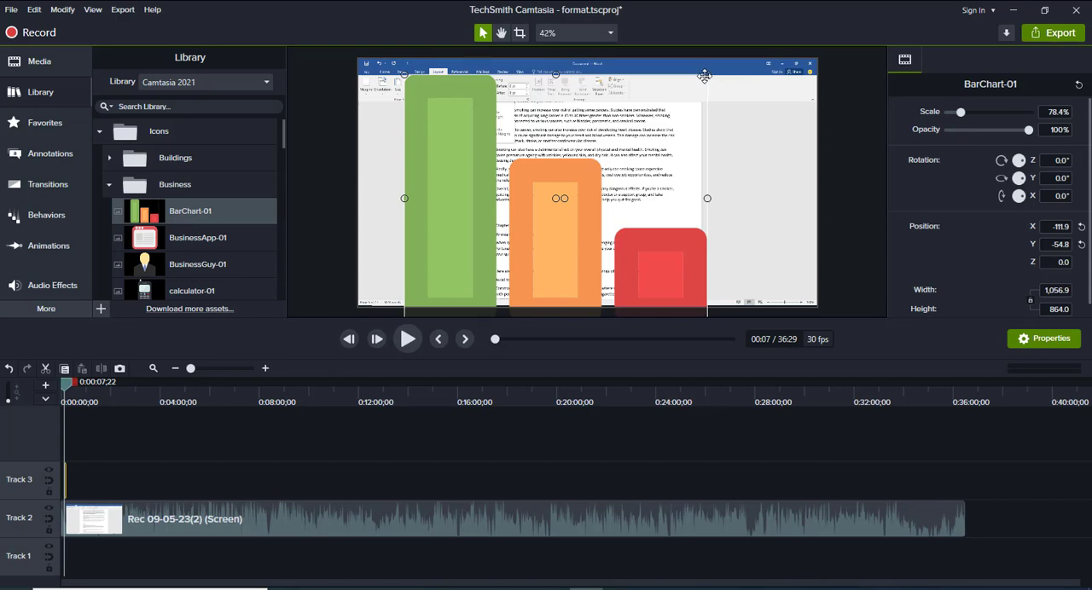
{"action": "left_click_drag", "start_coordinate": [706, 74], "coordinate": [510, 203]}
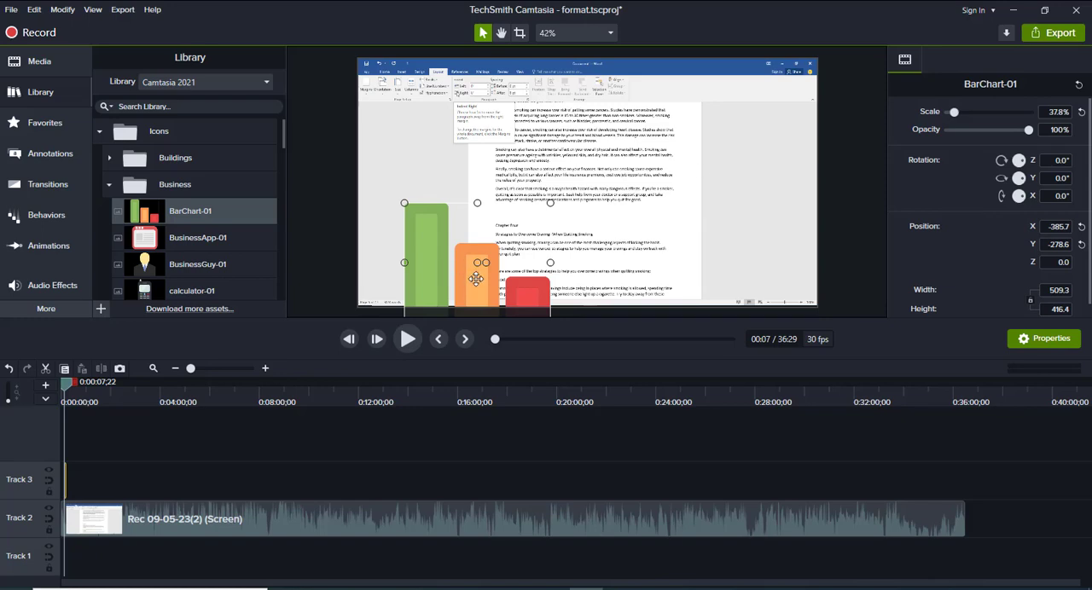
{"action": "left_click_drag", "start_coordinate": [465, 281], "coordinate": [428, 267]}
Delete the bar chart icon from the canvas
{"action": "right_click", "coordinate": [429, 268]}
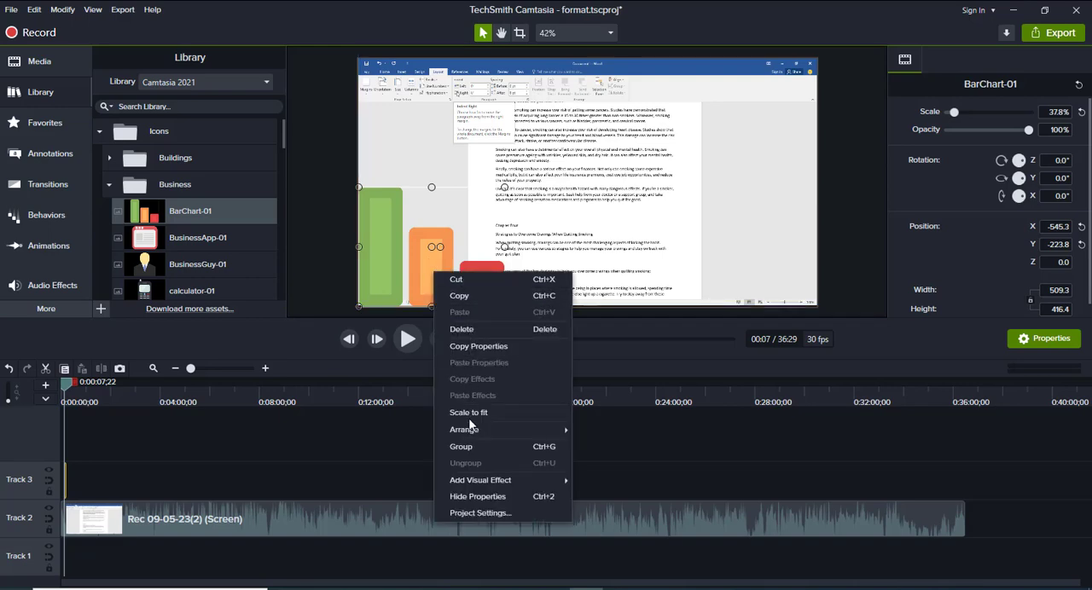
{"action": "left_click", "coordinate": [410, 276]}
{"action": "key", "text": "Delete"}
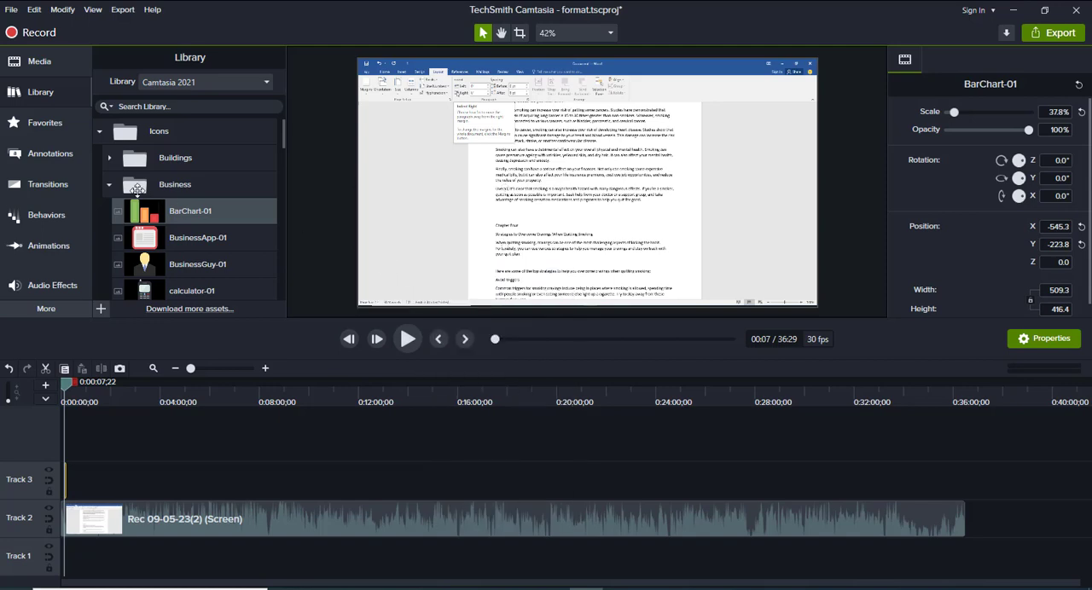
Add the white Basic text rectangle callout in the canvas's lower-left corner and set its text to "Supremo"
{"action": "left_click", "coordinate": [49, 154]}
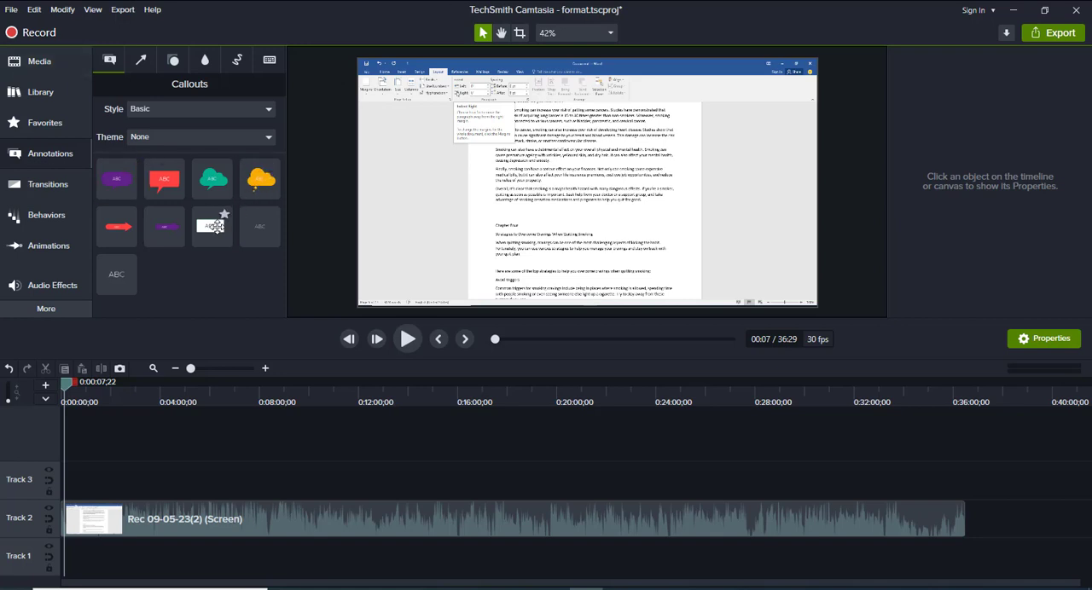
{"action": "left_click_drag", "start_coordinate": [211, 229], "coordinate": [409, 287]}
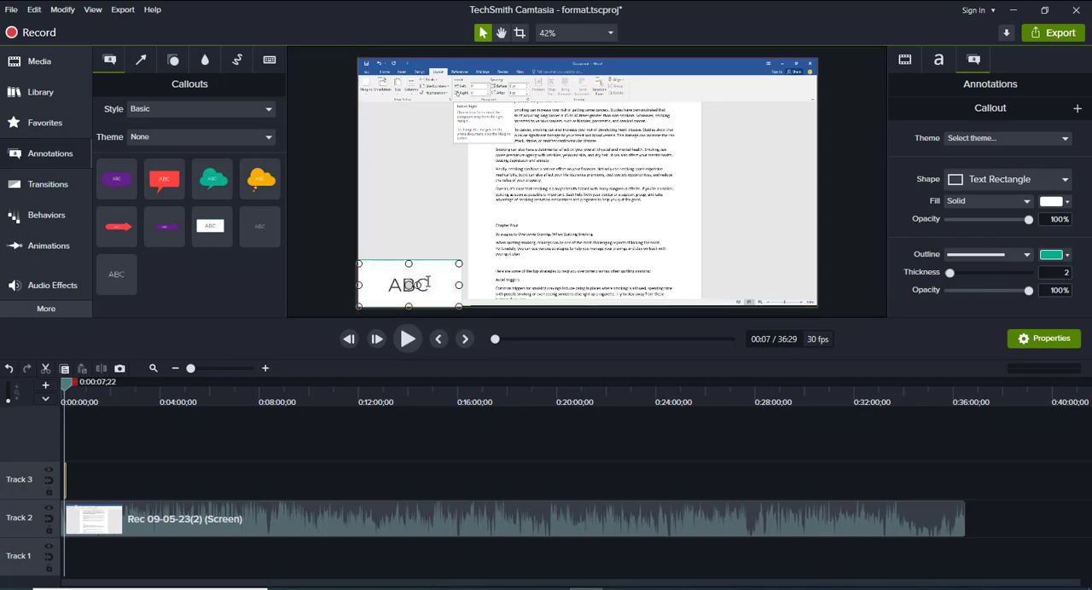
{"action": "double_click", "coordinate": [428, 282]}
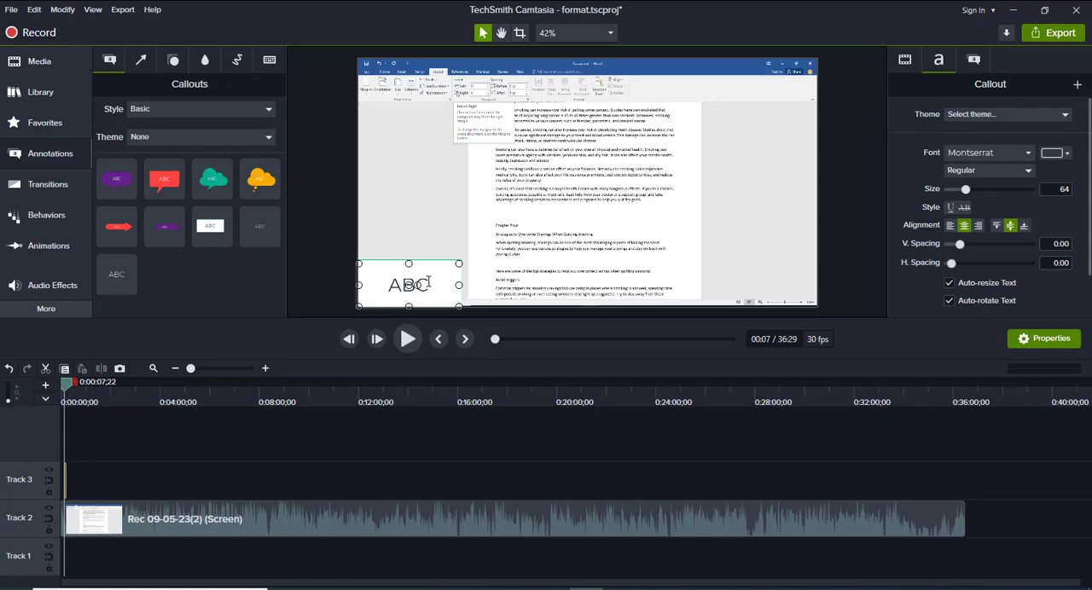
{"action": "key", "text": "ctrl+a"}
{"action": "key", "text": "BackSpace"}
{"action": "type", "text": "Sp"}
{"action": "key", "text": "BackSpace"}
{"action": "type", "text": "upremo"}
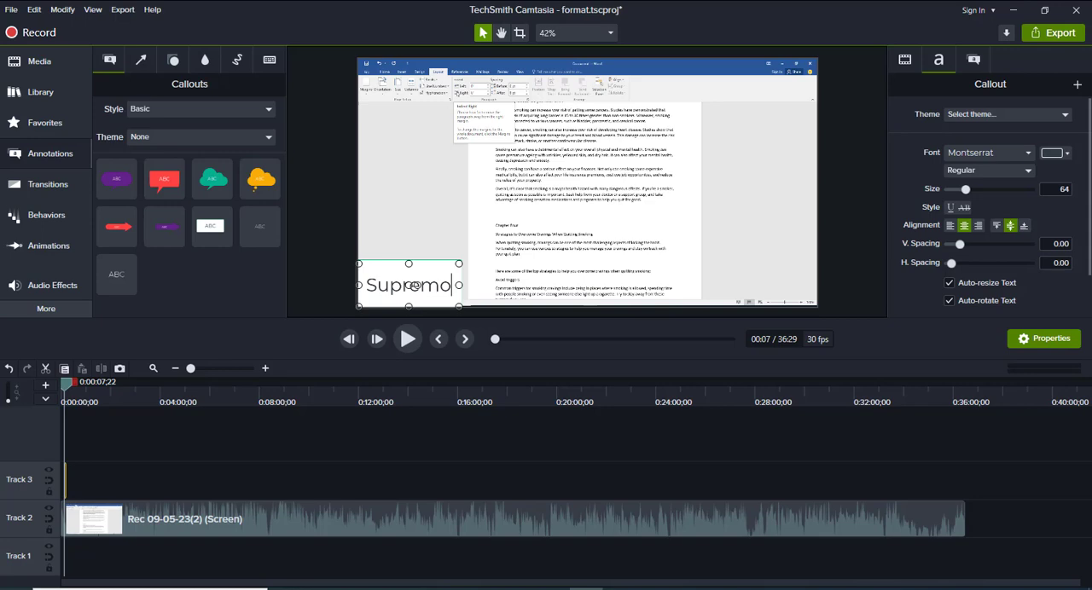
{"action": "left_click", "coordinate": [525, 262]}
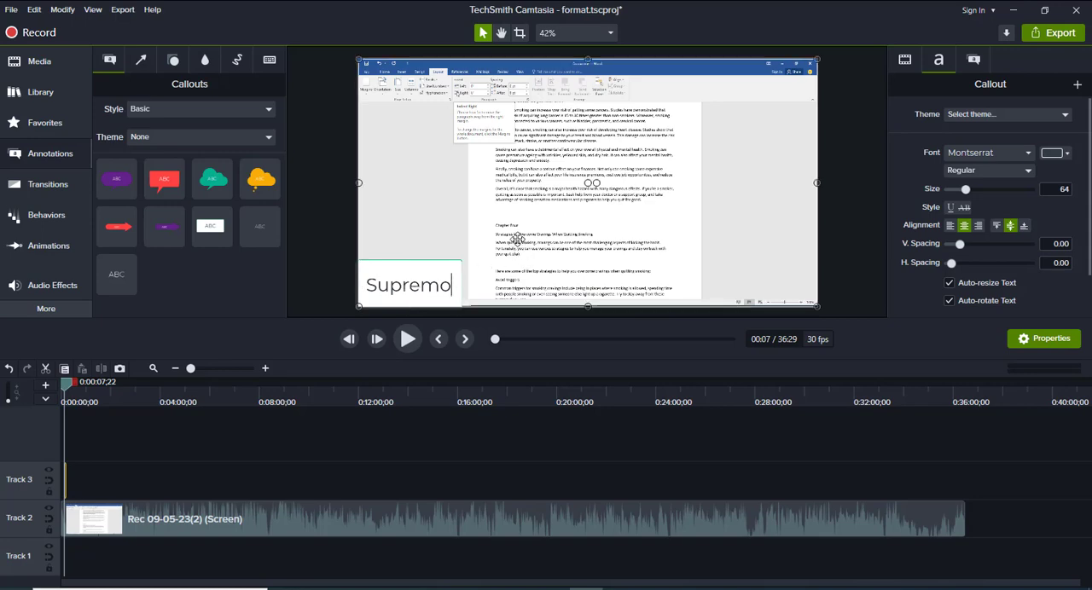
Try the Supremo callout over the document text at about 218% scale and 58% opacity, and delete it
{"action": "left_click_drag", "start_coordinate": [434, 264], "coordinate": [589, 233]}
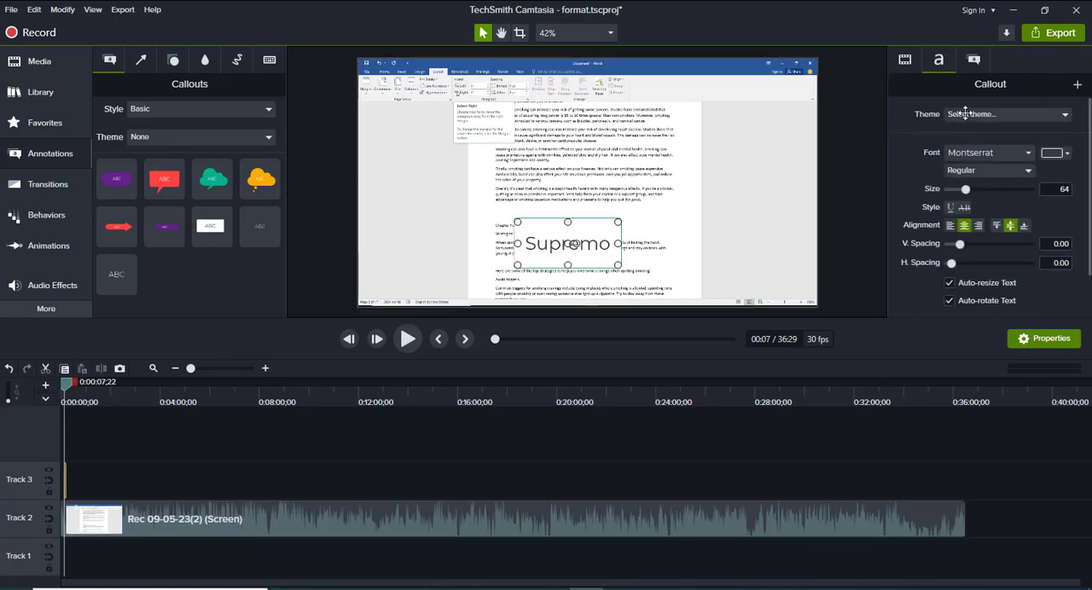
{"action": "left_click", "coordinate": [907, 59]}
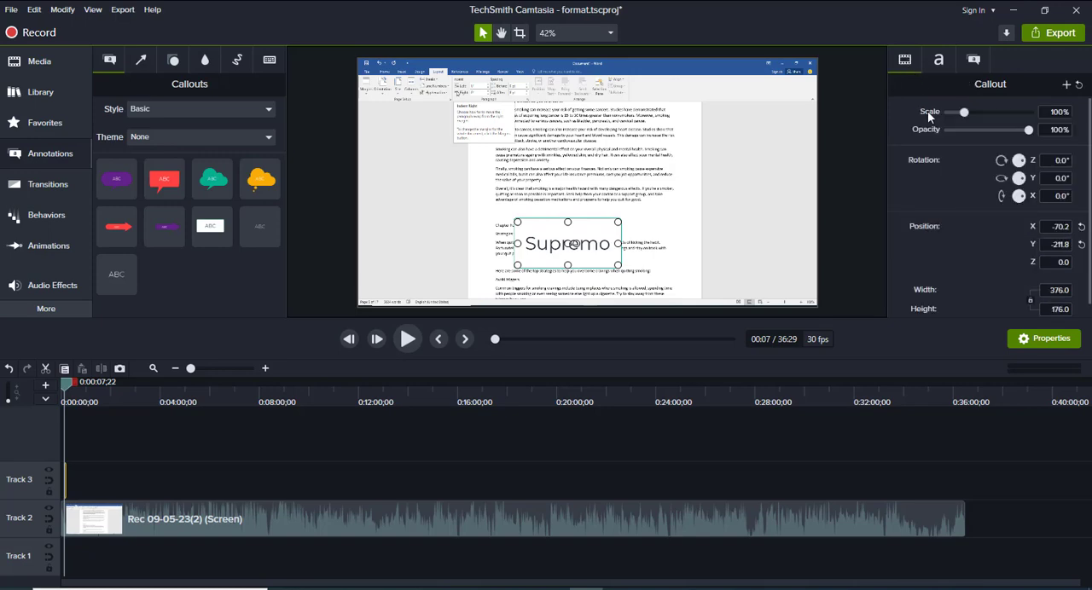
{"action": "left_click_drag", "start_coordinate": [962, 112], "coordinate": [1054, 134]}
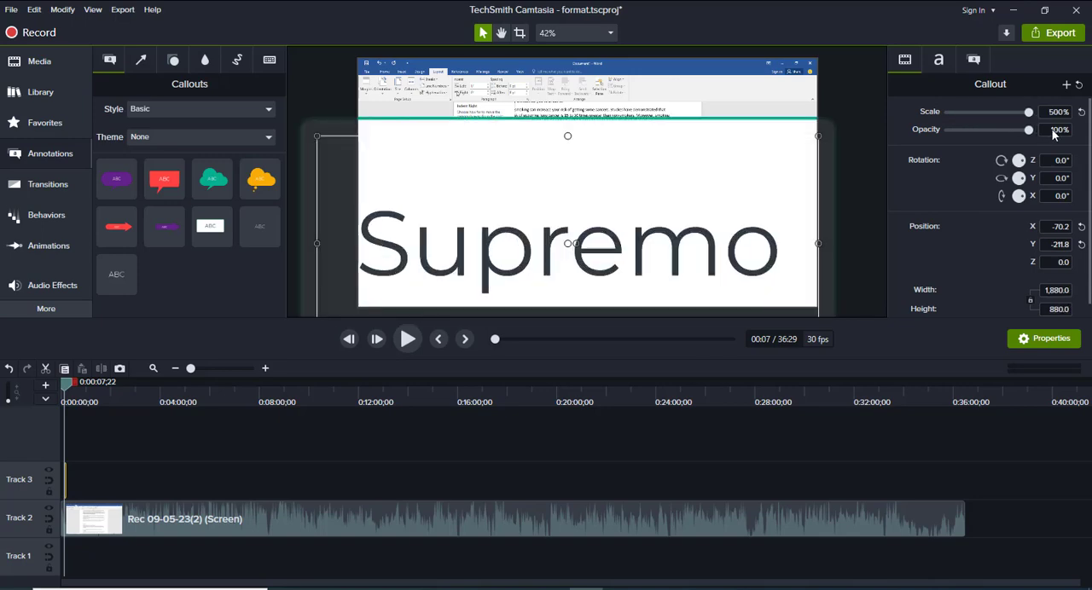
{"action": "mouse_move", "coordinate": [972, 115]}
{"action": "left_mouse_down"}
{"action": "mouse_move", "coordinate": [939, 119]}
{"action": "mouse_move", "coordinate": [982, 118]}
{"action": "left_mouse_up"}
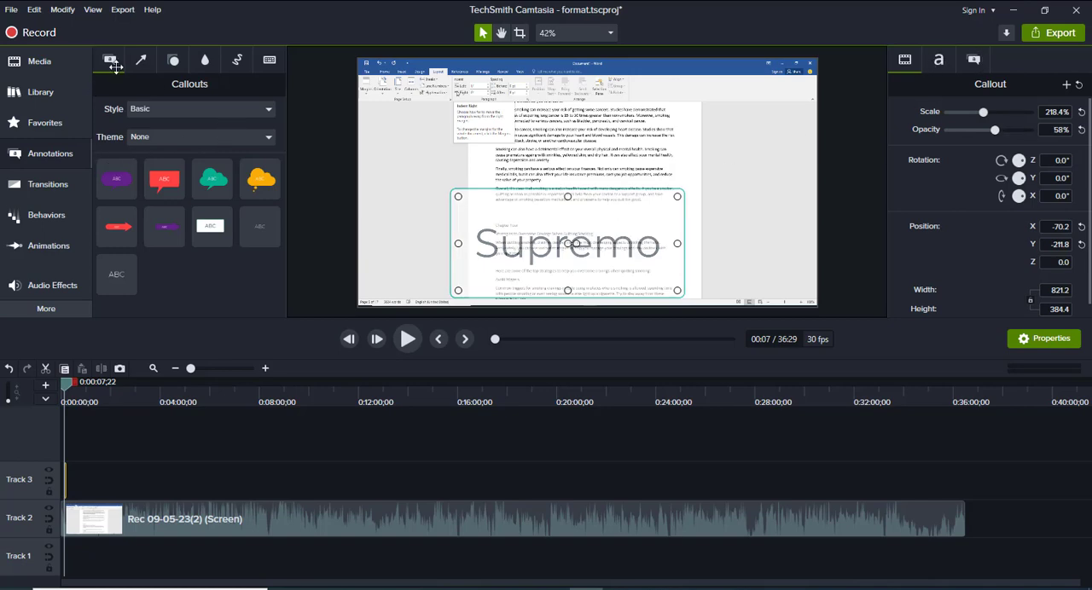
{"action": "key", "text": "Delete"}
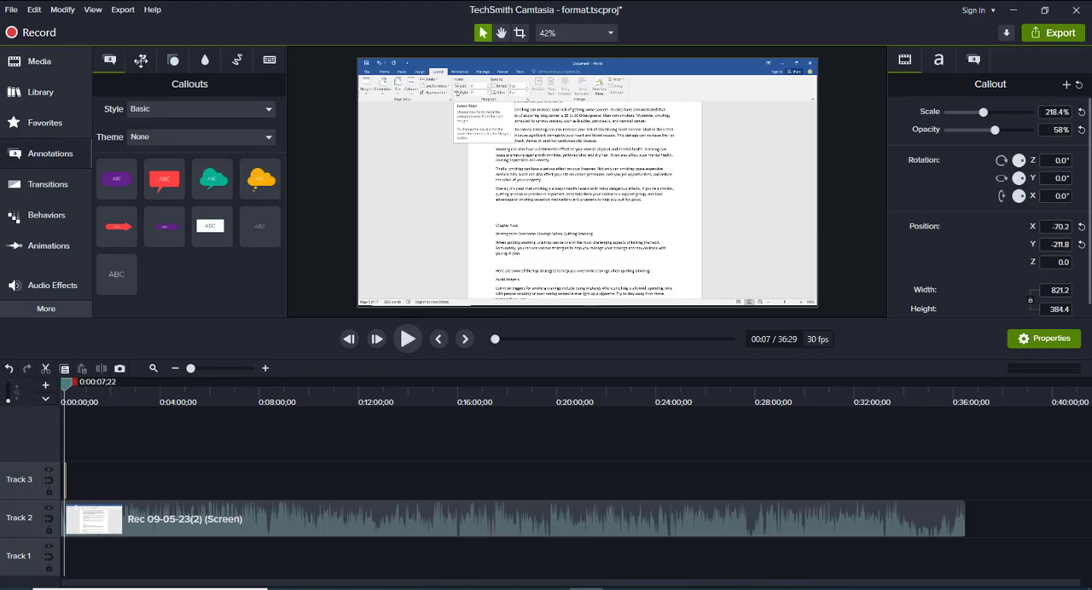
Add the green Basic arrow in the blank area beside the document page and stretch it to point steeply downward
{"action": "left_click", "coordinate": [141, 59]}
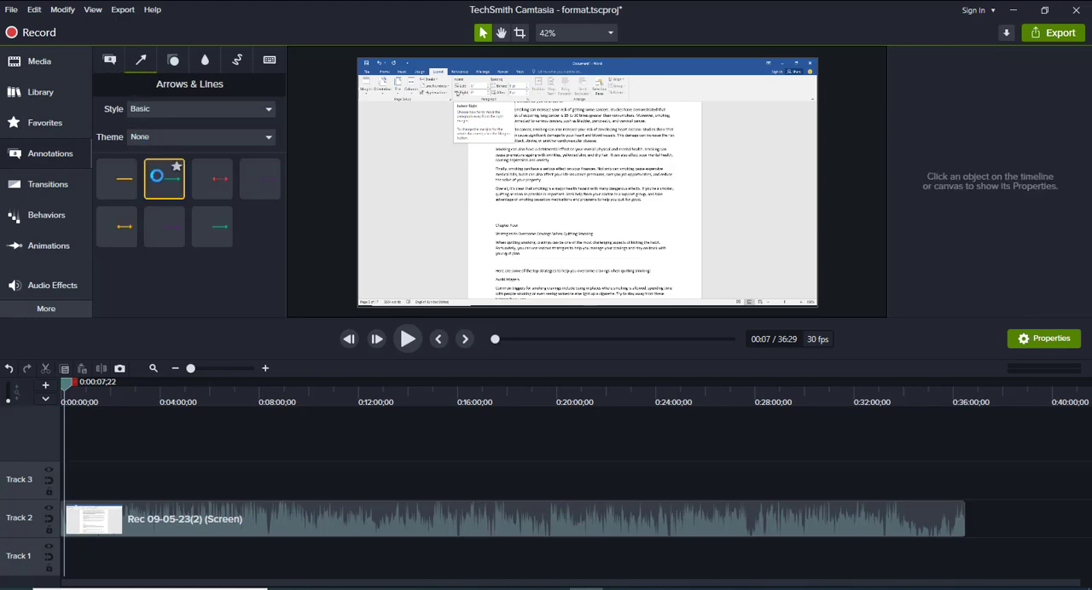
{"action": "left_click_drag", "start_coordinate": [158, 175], "coordinate": [384, 248]}
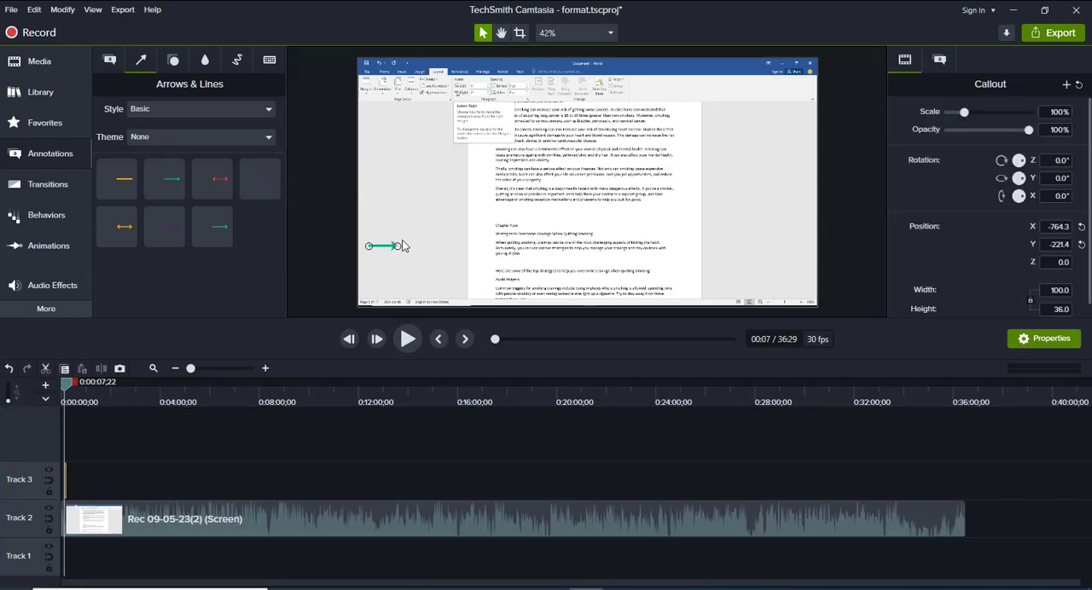
{"action": "left_click_drag", "start_coordinate": [399, 245], "coordinate": [412, 170]}
Show the shape annotations of all styles and look through them
{"action": "left_click", "coordinate": [172, 61]}
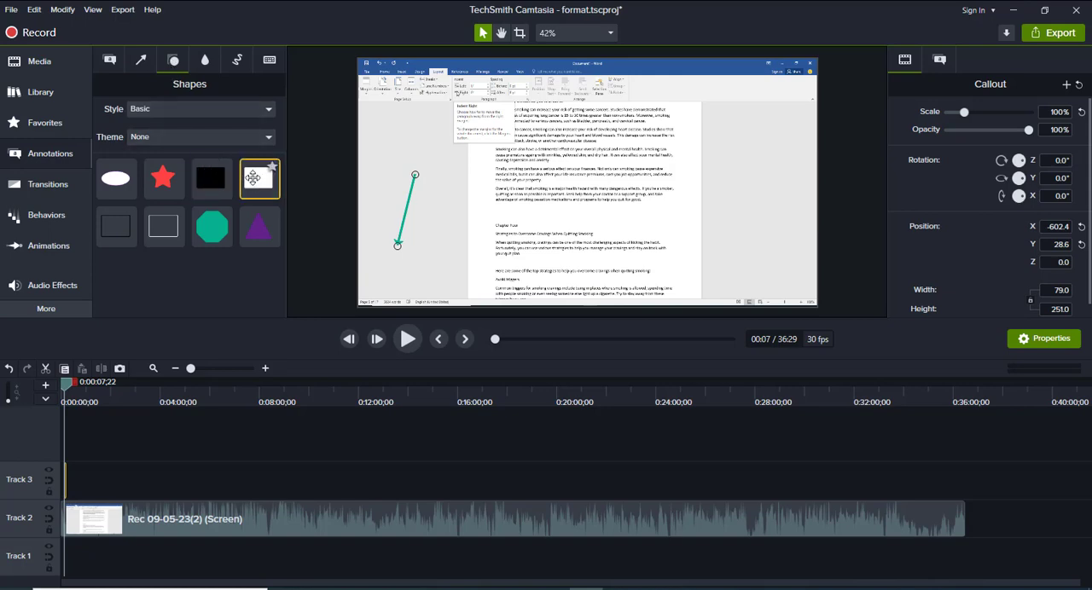
{"action": "left_click", "coordinate": [246, 108]}
{"action": "left_click", "coordinate": [179, 130]}
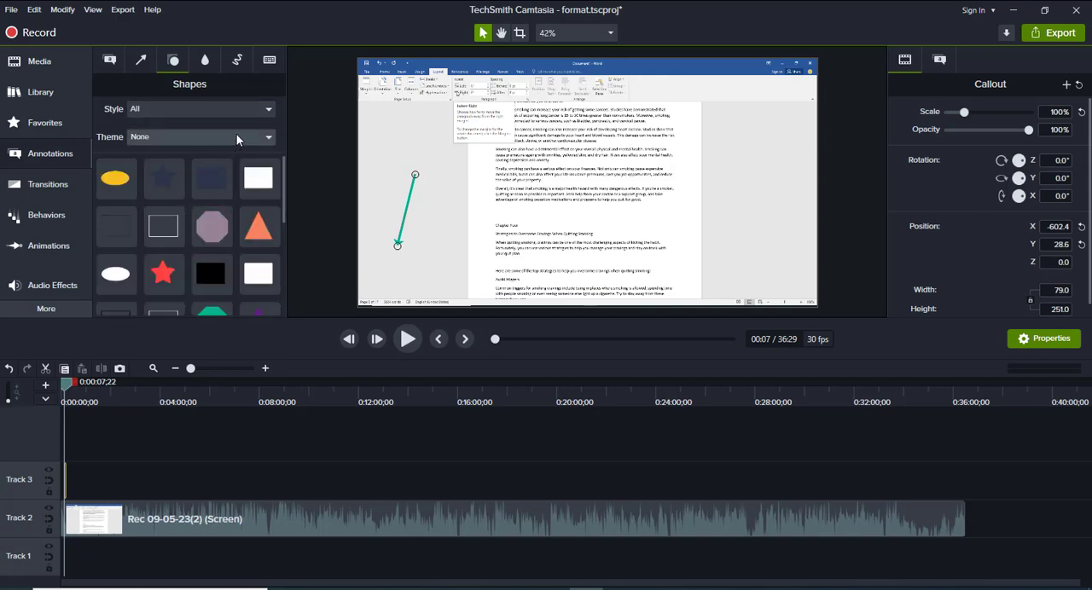
{"action": "scroll", "coordinate": [276, 182], "scroll_direction": "down", "scroll_amount": 3}
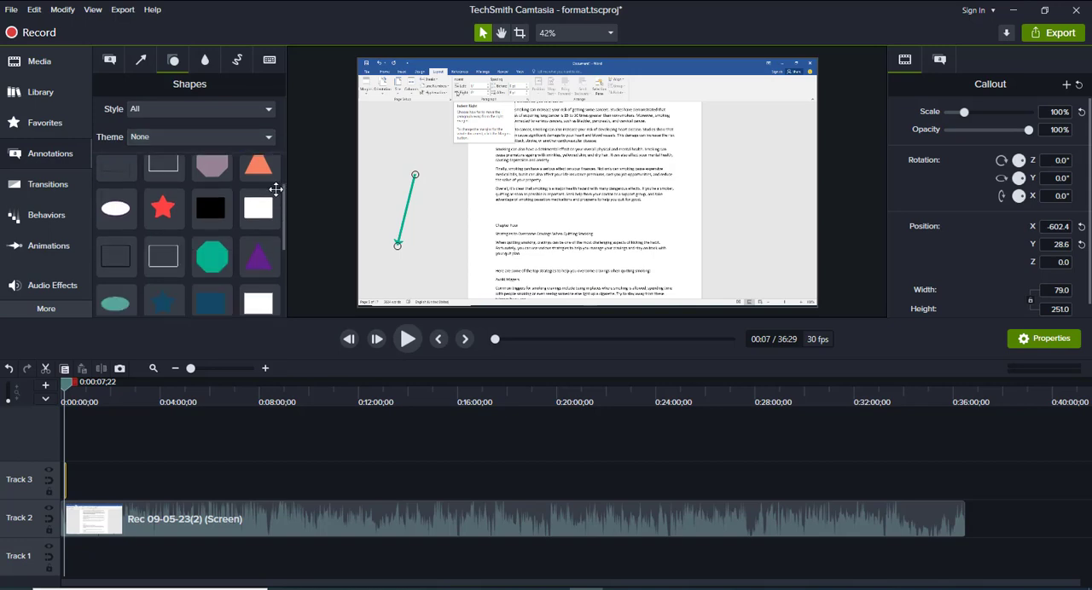
Try a Blur annotation over the middle of the document text and delete it
{"action": "left_click", "coordinate": [204, 61]}
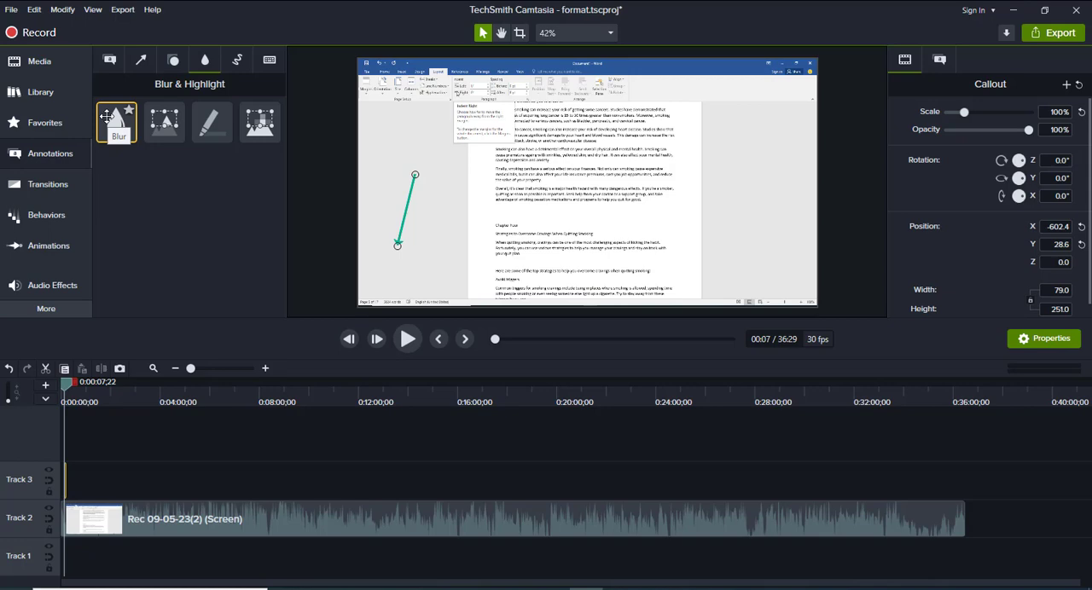
{"action": "left_click_drag", "start_coordinate": [107, 115], "coordinate": [549, 215]}
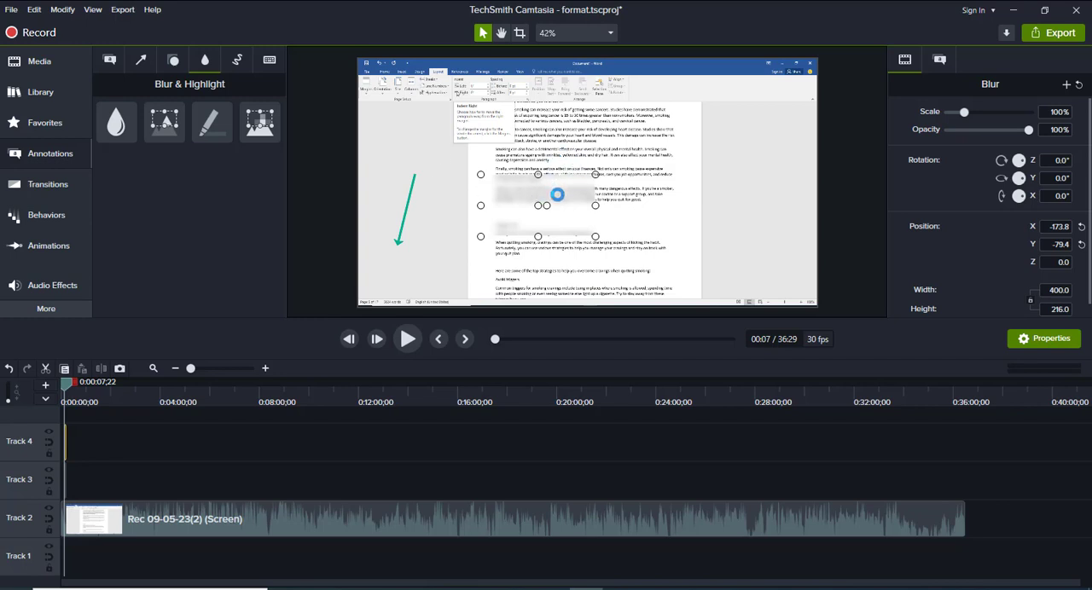
{"action": "key", "text": "Delete"}
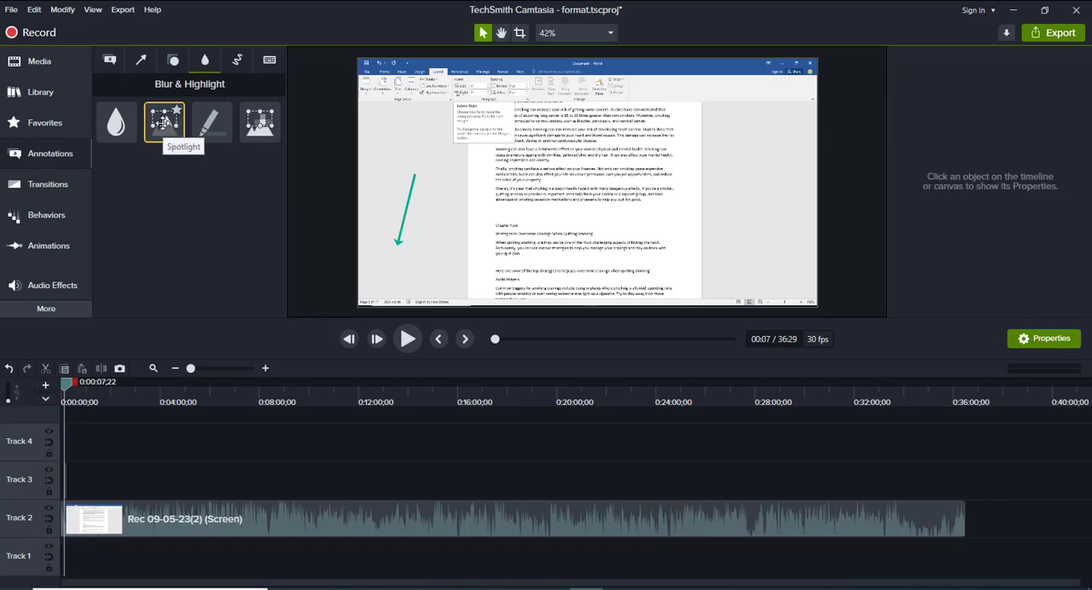
Try a Spotlight over the middle paragraphs of the document, about 798 wide and 154 high, with intensity 43.2
{"action": "left_click_drag", "start_coordinate": [163, 123], "coordinate": [701, 194]}
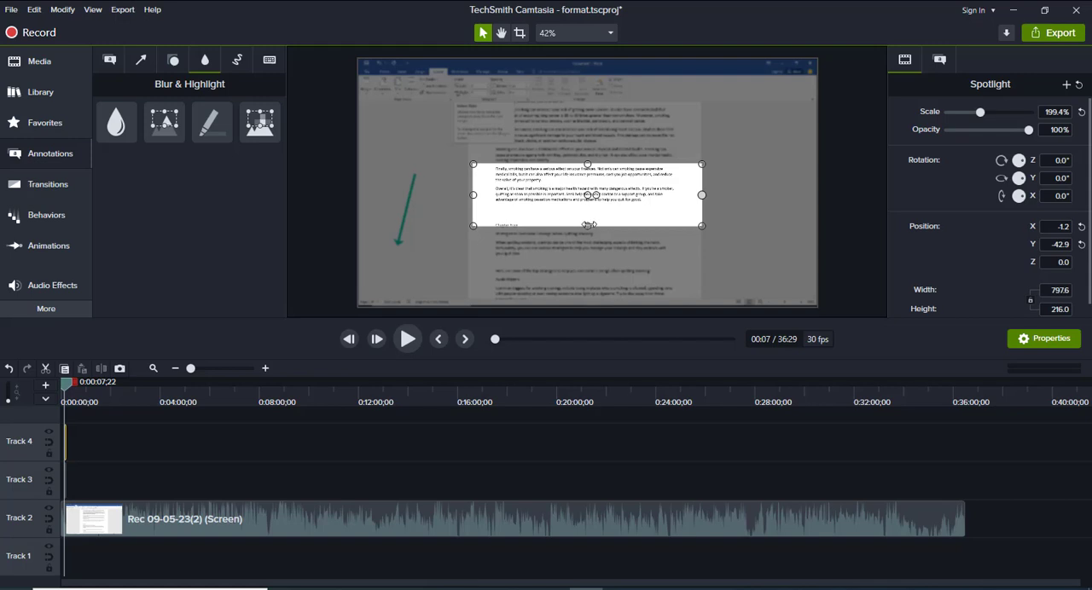
{"action": "left_click_drag", "start_coordinate": [587, 226], "coordinate": [588, 208]}
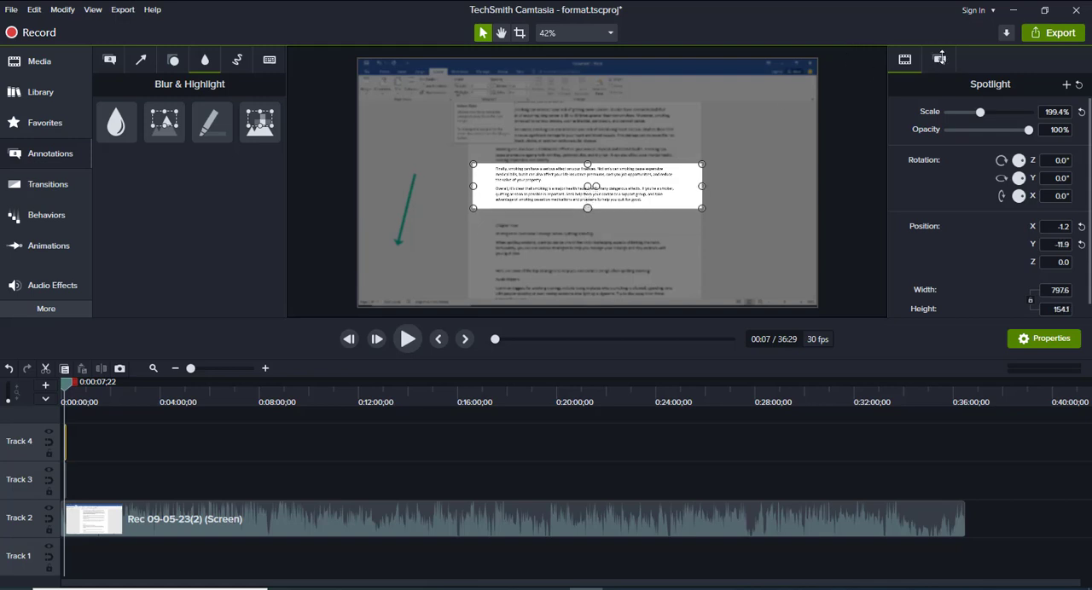
{"action": "left_click", "coordinate": [941, 63]}
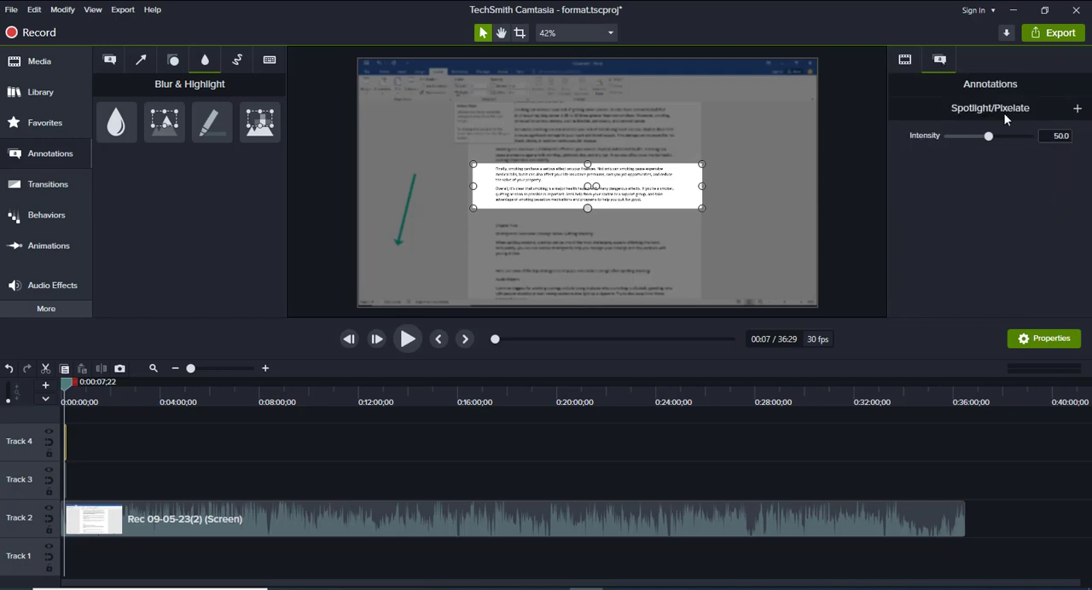
{"action": "mouse_move", "coordinate": [996, 136]}
{"action": "left_mouse_down"}
{"action": "mouse_move", "coordinate": [1020, 140]}
{"action": "mouse_move", "coordinate": [951, 140]}
{"action": "mouse_move", "coordinate": [986, 140]}
{"action": "left_mouse_up"}
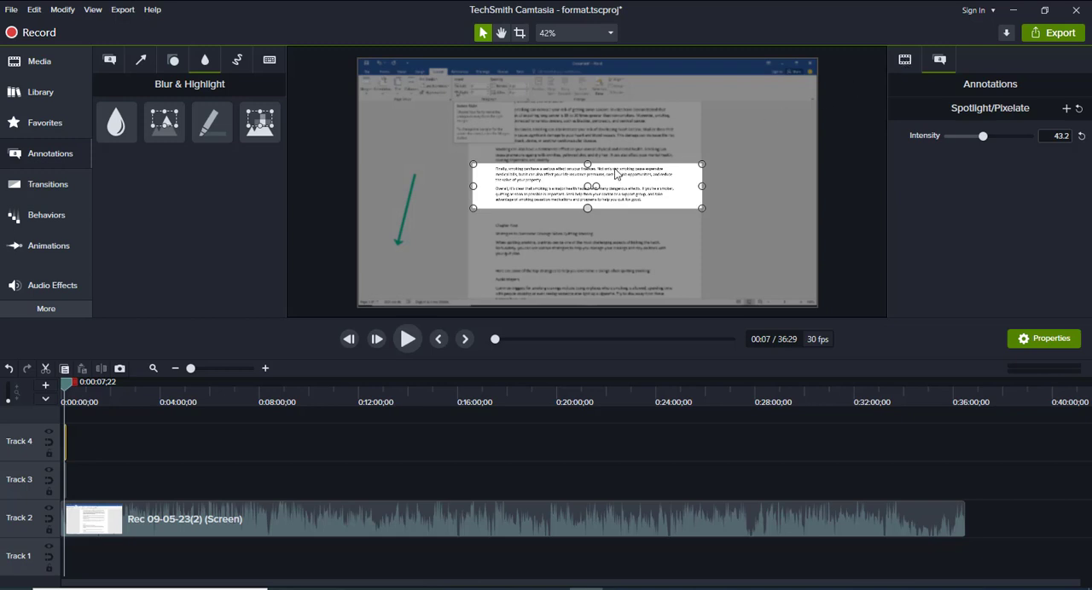
Move the playhead to about 4:45 and delete the spotlight and arrow clips near the start of Tracks 3 and 4
{"action": "left_click", "coordinate": [67, 390]}
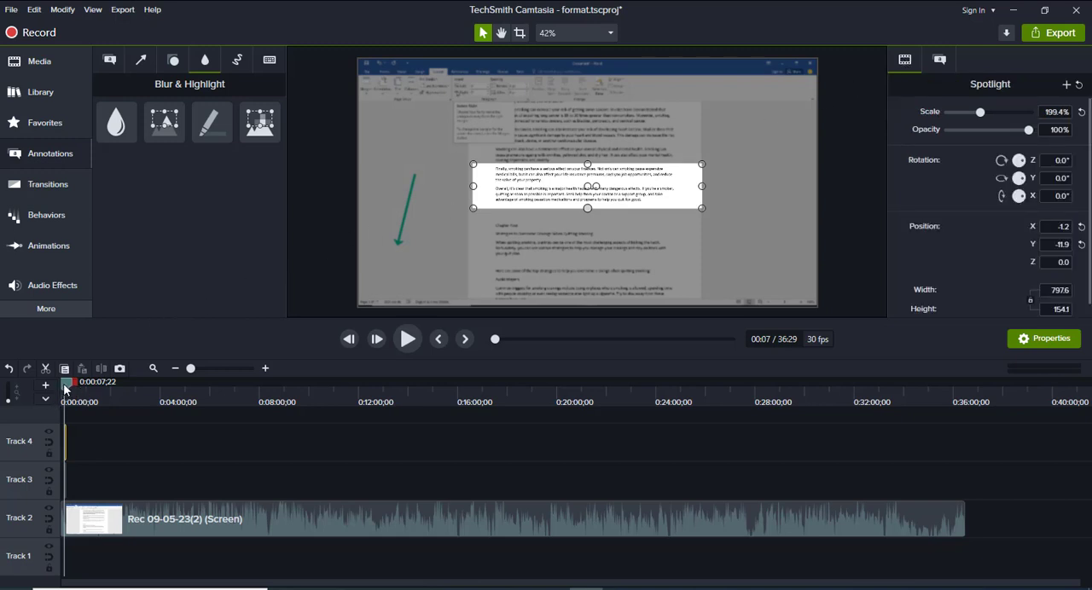
{"action": "left_click_drag", "start_coordinate": [67, 390], "coordinate": [179, 421]}
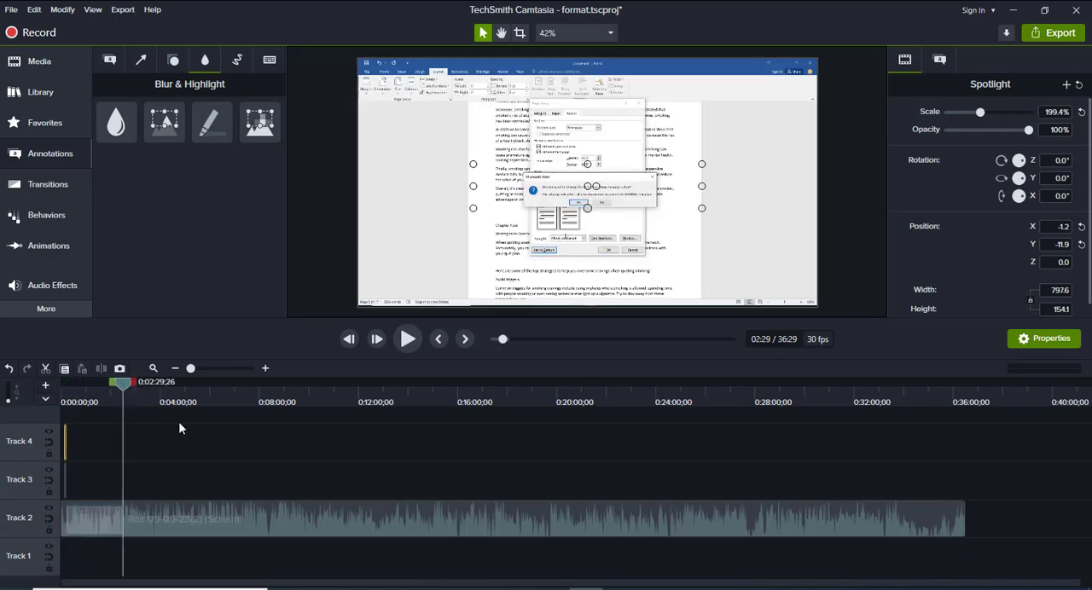
{"action": "left_click", "coordinate": [72, 452]}
{"action": "left_click", "coordinate": [63, 445]}
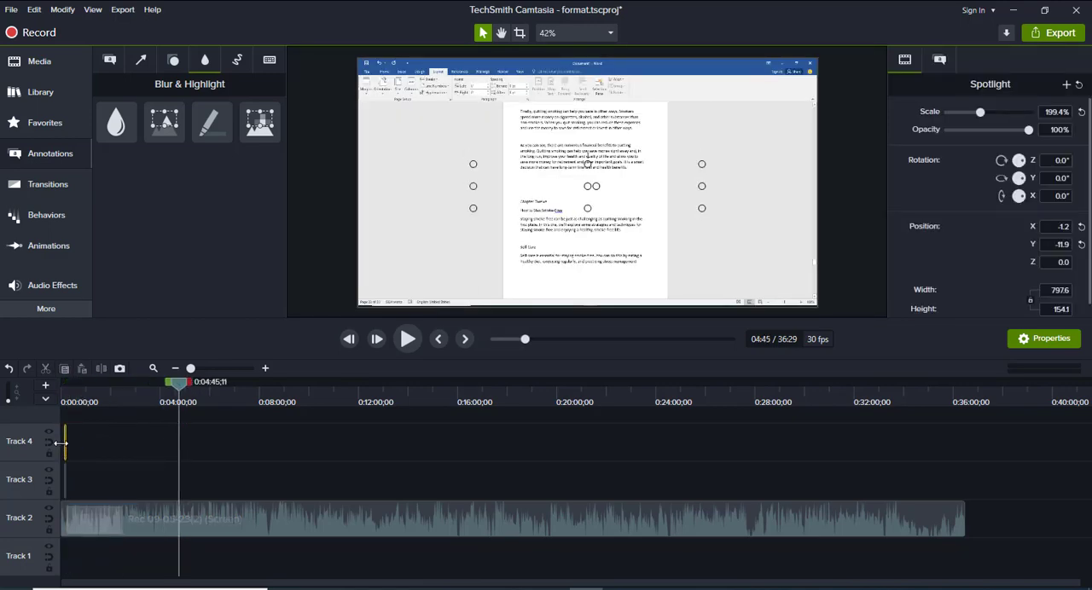
{"action": "left_click_drag", "start_coordinate": [60, 443], "coordinate": [71, 464]}
{"action": "left_click", "coordinate": [241, 430]}
{"action": "left_click", "coordinate": [66, 467]}
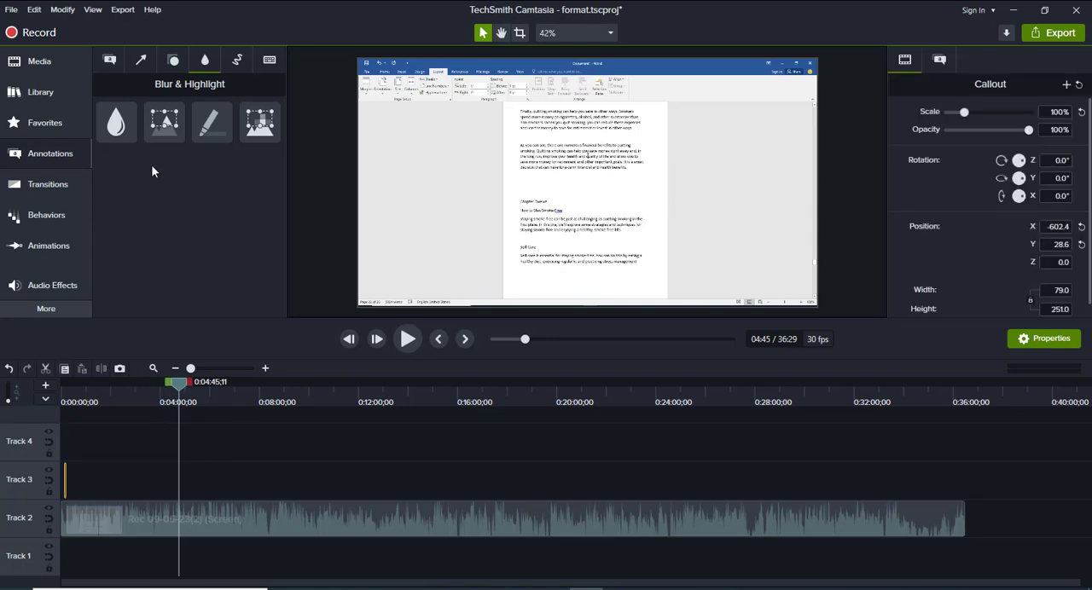
{"action": "key", "text": "Delete"}
At about 13:22, try a Spotlight over the NRT paragraph on the first page, about 495 wide and 383 high
{"action": "left_click_drag", "start_coordinate": [180, 384], "coordinate": [387, 410]}
{"action": "left_click", "coordinate": [387, 410]}
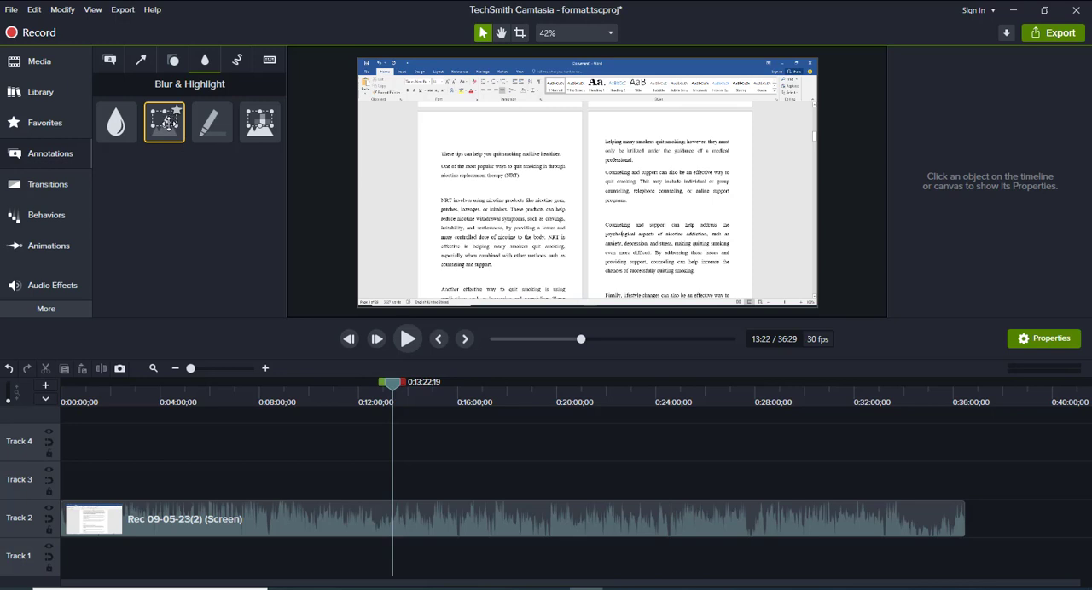
{"action": "left_click_drag", "start_coordinate": [166, 122], "coordinate": [574, 213]}
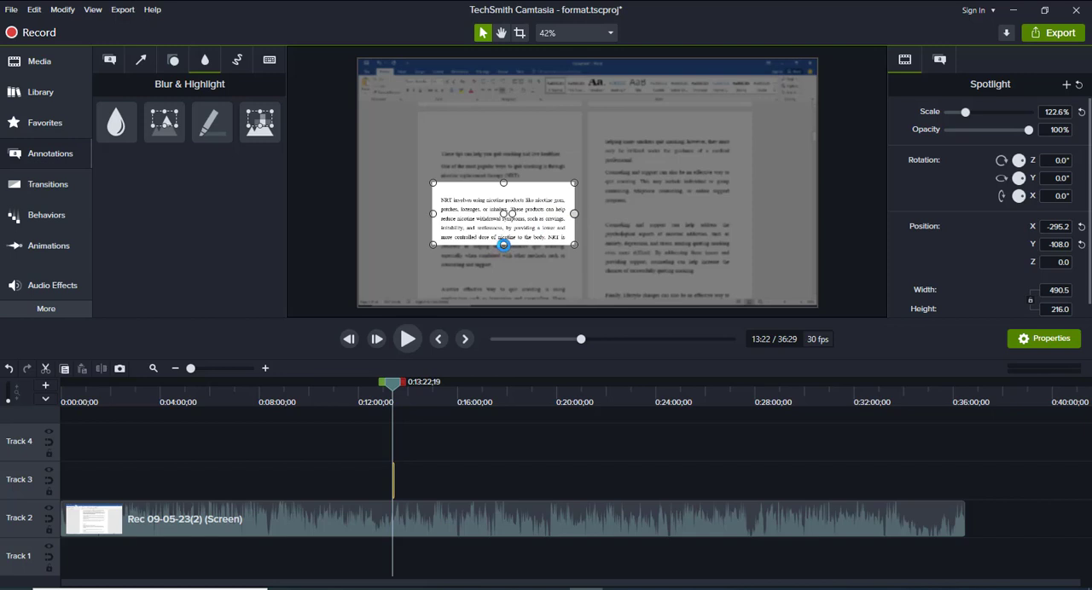
{"action": "left_click_drag", "start_coordinate": [503, 244], "coordinate": [513, 294]}
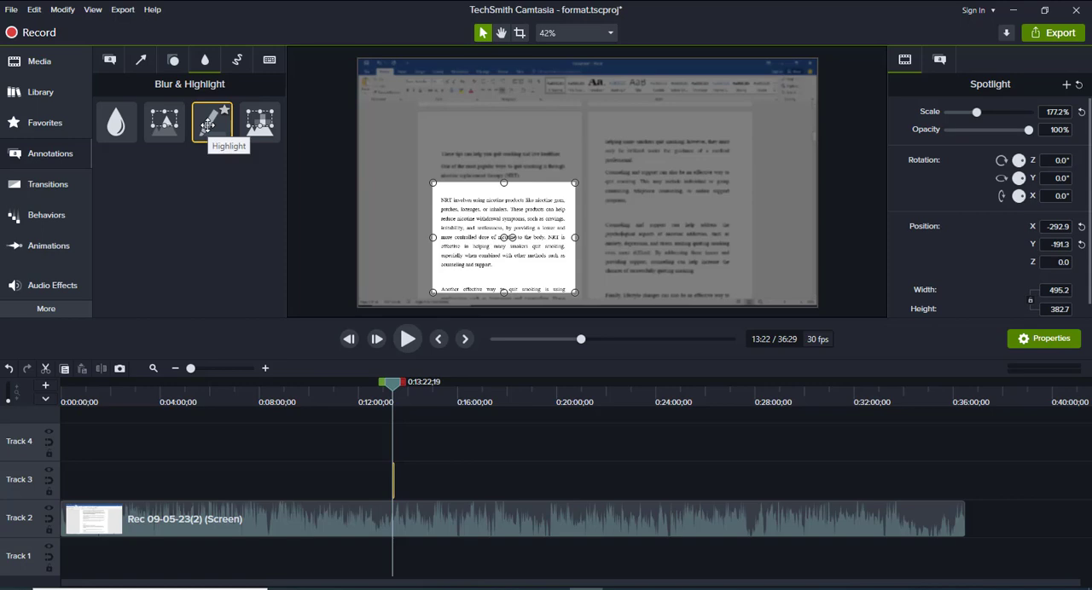
Try a Highlight over the second page's upper paragraphs, about 543 wide and 264 high, with red fill #FF001E
{"action": "mouse_move", "coordinate": [207, 126]}
{"action": "left_mouse_down"}
{"action": "mouse_move", "coordinate": [293, 119]}
{"action": "mouse_move", "coordinate": [519, 151]}
{"action": "mouse_move", "coordinate": [648, 186]}
{"action": "mouse_move", "coordinate": [744, 183]}
{"action": "left_mouse_up"}
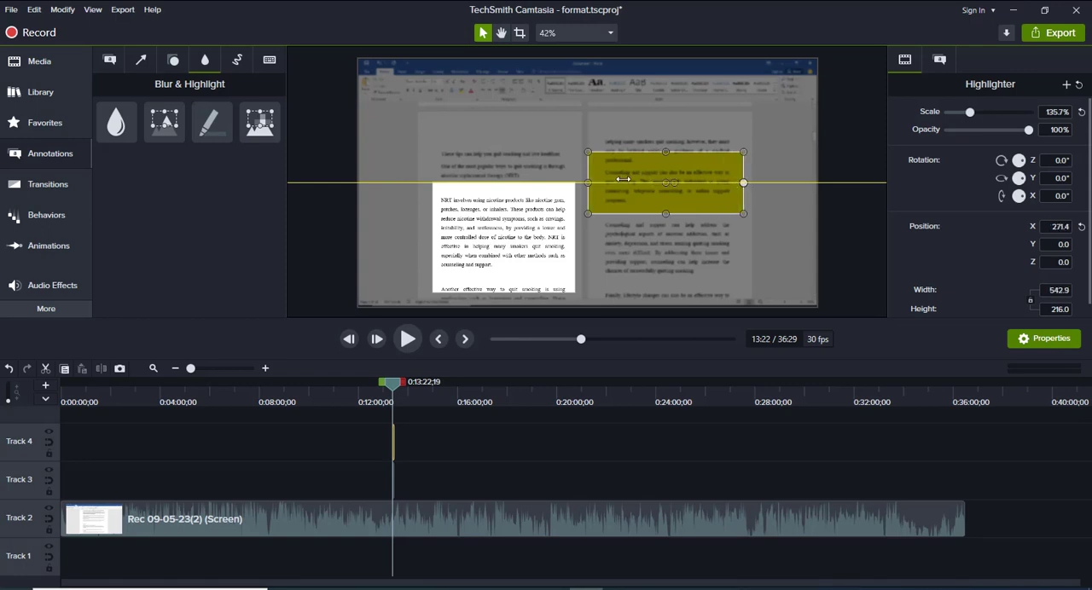
{"action": "left_click_drag", "start_coordinate": [585, 185], "coordinate": [572, 186]}
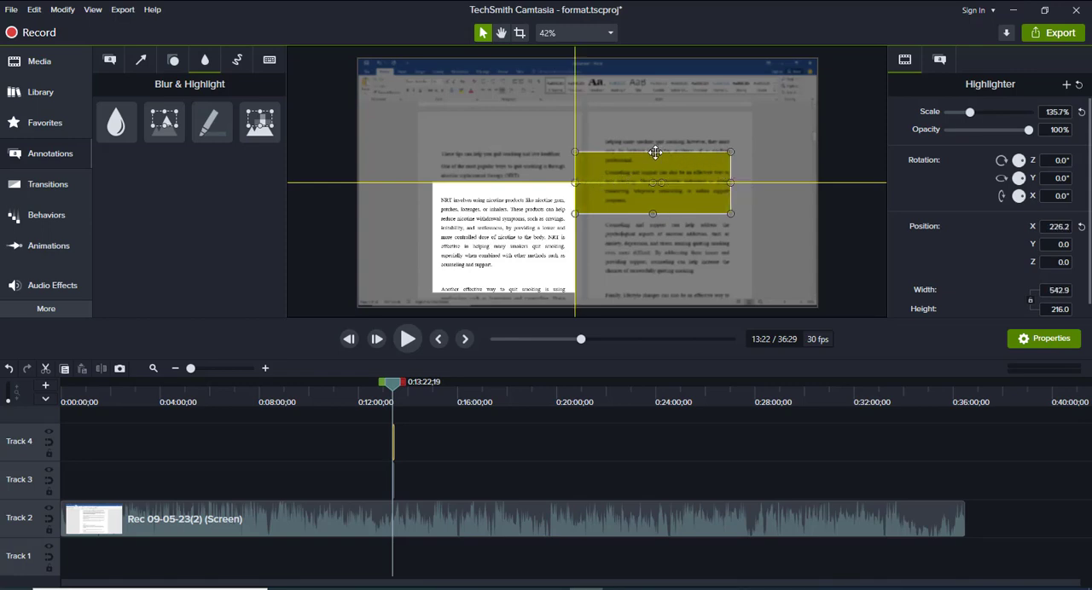
{"action": "left_click_drag", "start_coordinate": [653, 151], "coordinate": [652, 138]}
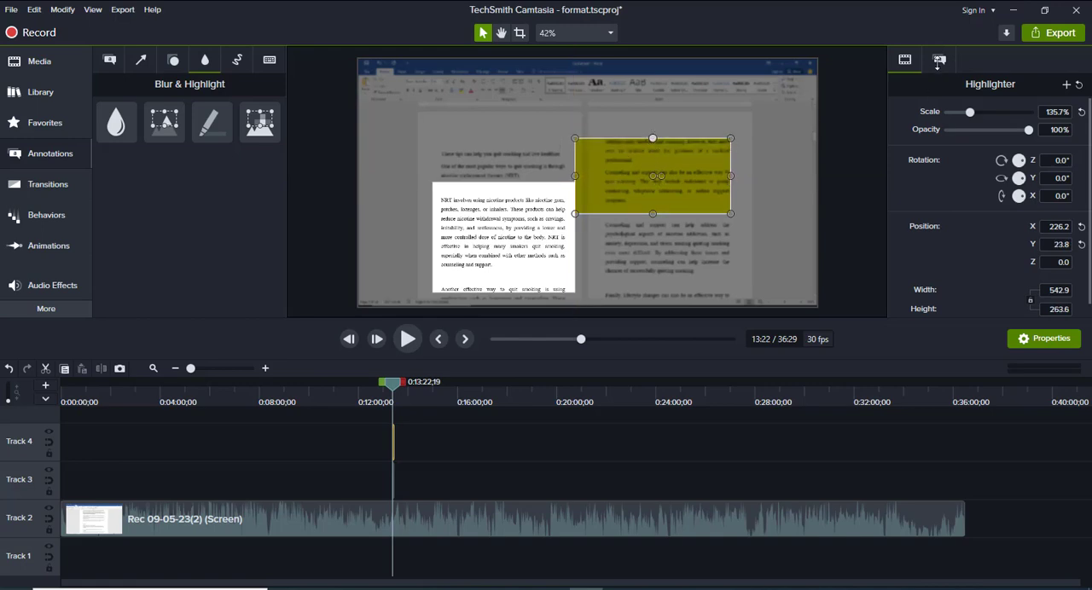
{"action": "left_click", "coordinate": [942, 59]}
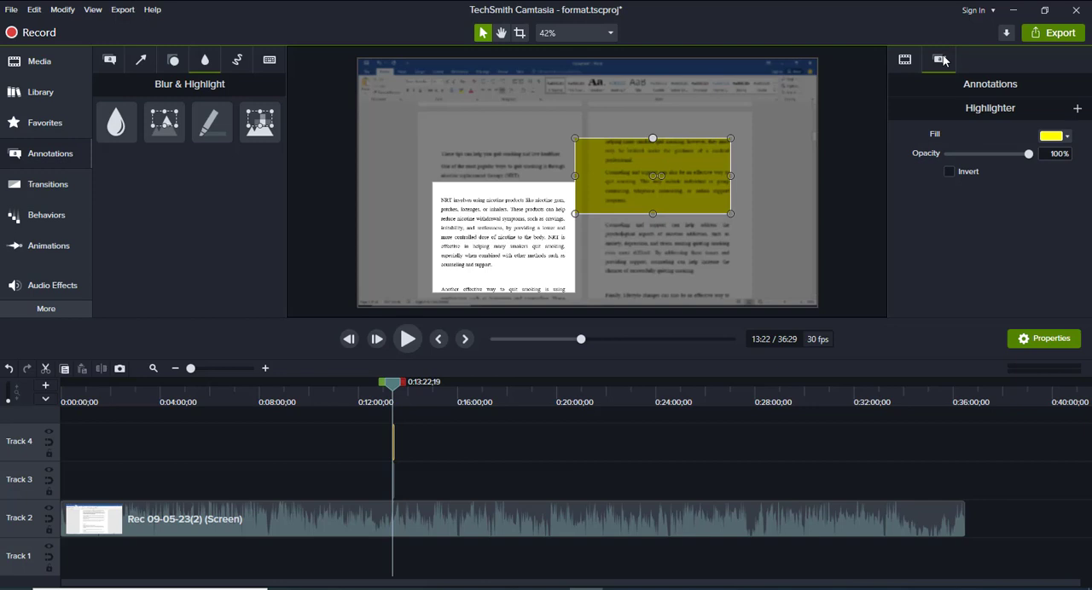
{"action": "left_click", "coordinate": [1069, 138]}
{"action": "left_click", "coordinate": [1065, 201]}
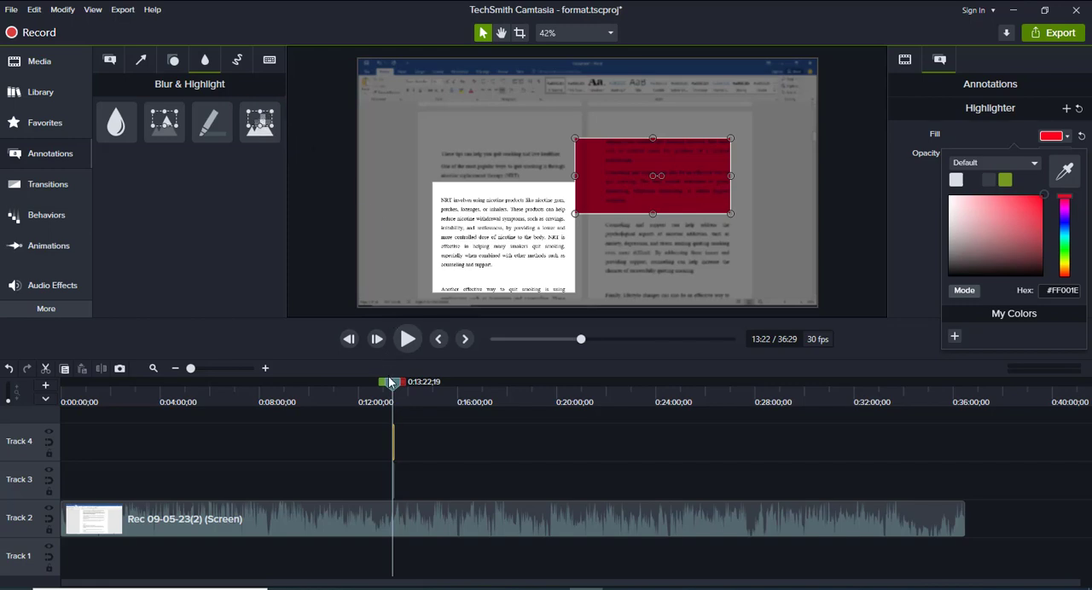
Move the playhead to about 9:13 and delete the highlight and spotlight clips from Tracks 3 and 4
{"action": "left_click", "coordinate": [281, 381]}
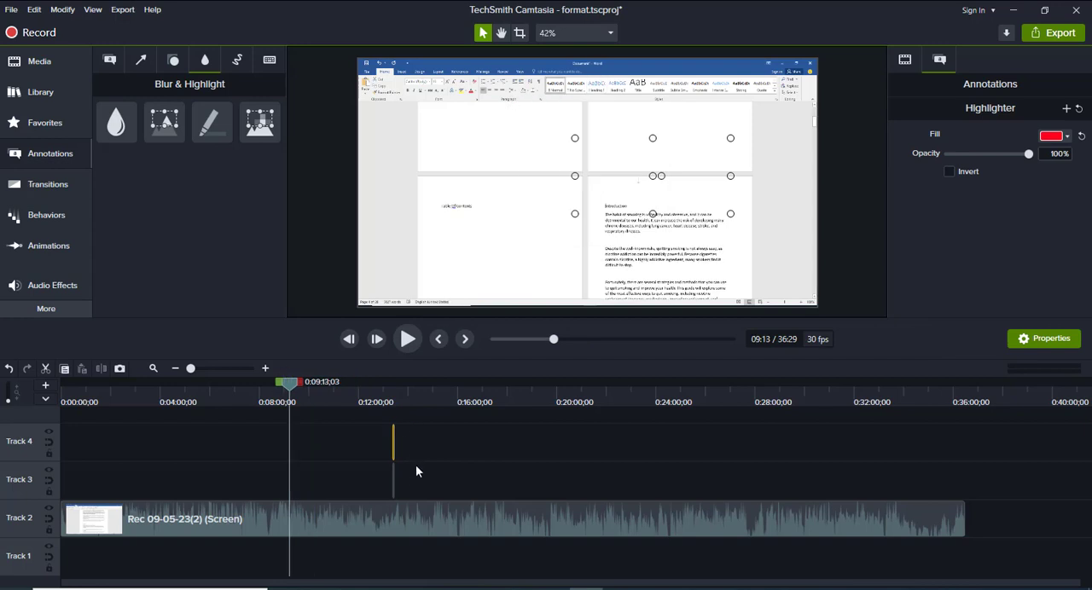
{"action": "left_click_drag", "start_coordinate": [416, 464], "coordinate": [362, 444]}
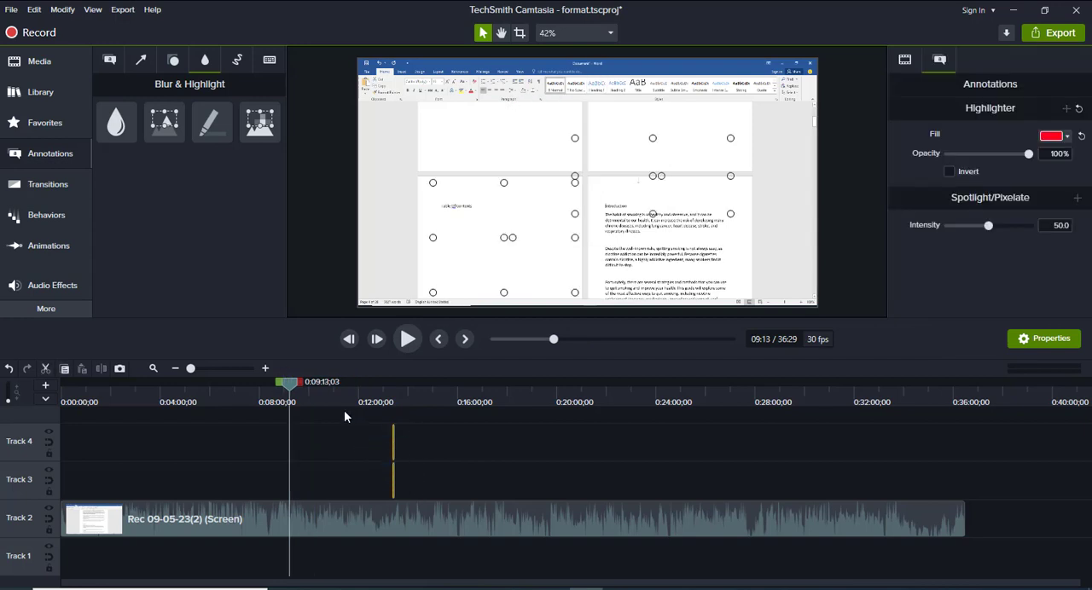
{"action": "left_click", "coordinate": [345, 416]}
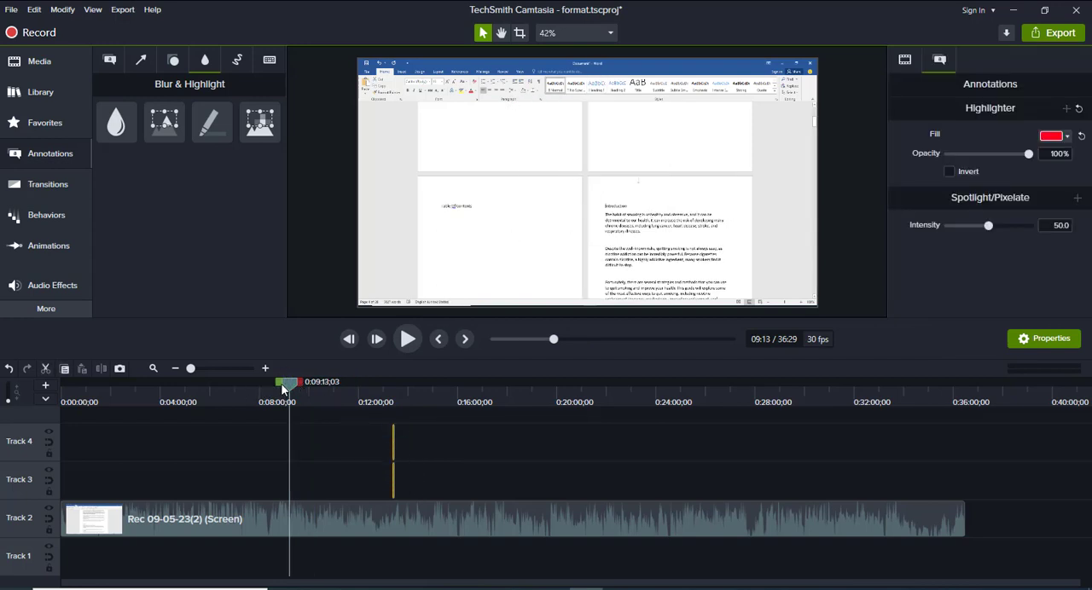
{"action": "key", "text": "Delete"}
At about 7:00, try a Pixelate annotation over the document title with intensity 4.2, restore the intensity to 50, and delete it
{"action": "left_click", "coordinate": [280, 385]}
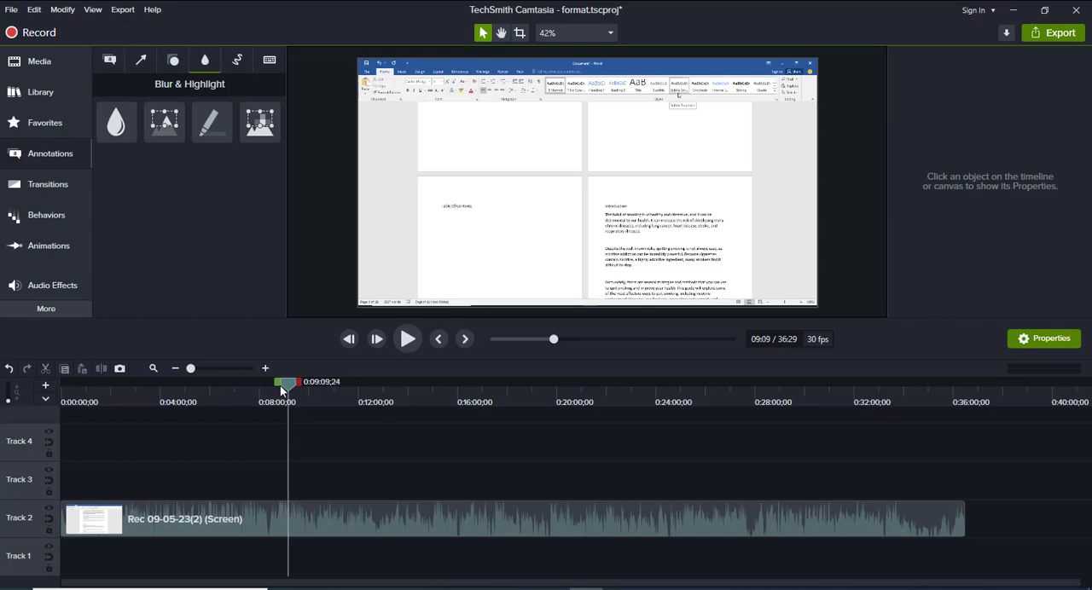
{"action": "left_click", "coordinate": [234, 395]}
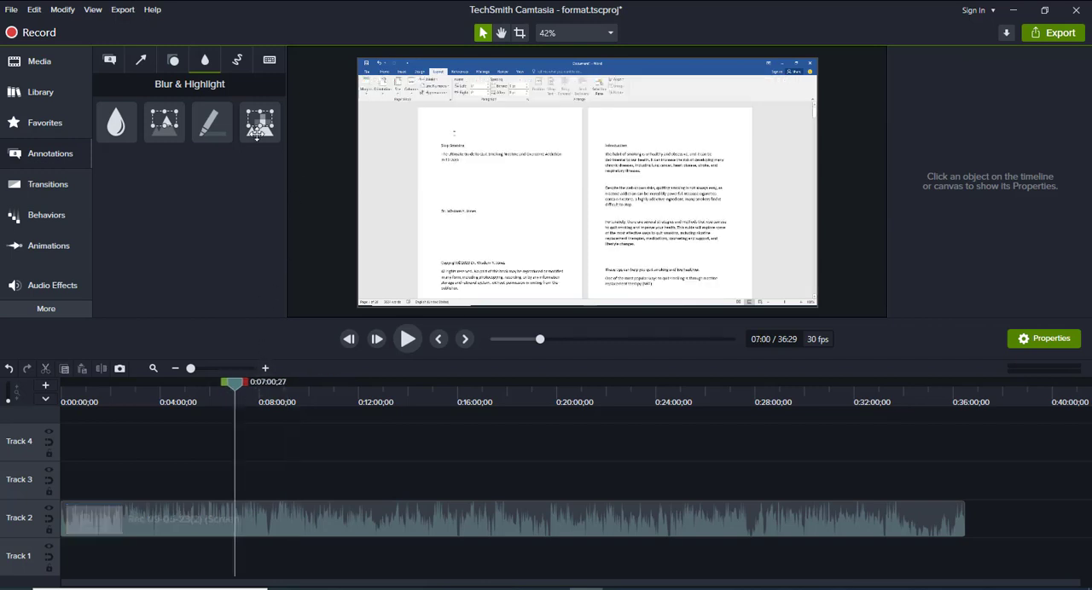
{"action": "mouse_move", "coordinate": [260, 122]}
{"action": "left_mouse_down"}
{"action": "mouse_move", "coordinate": [268, 141]}
{"action": "mouse_move", "coordinate": [328, 173]}
{"action": "mouse_move", "coordinate": [465, 154]}
{"action": "left_mouse_up"}
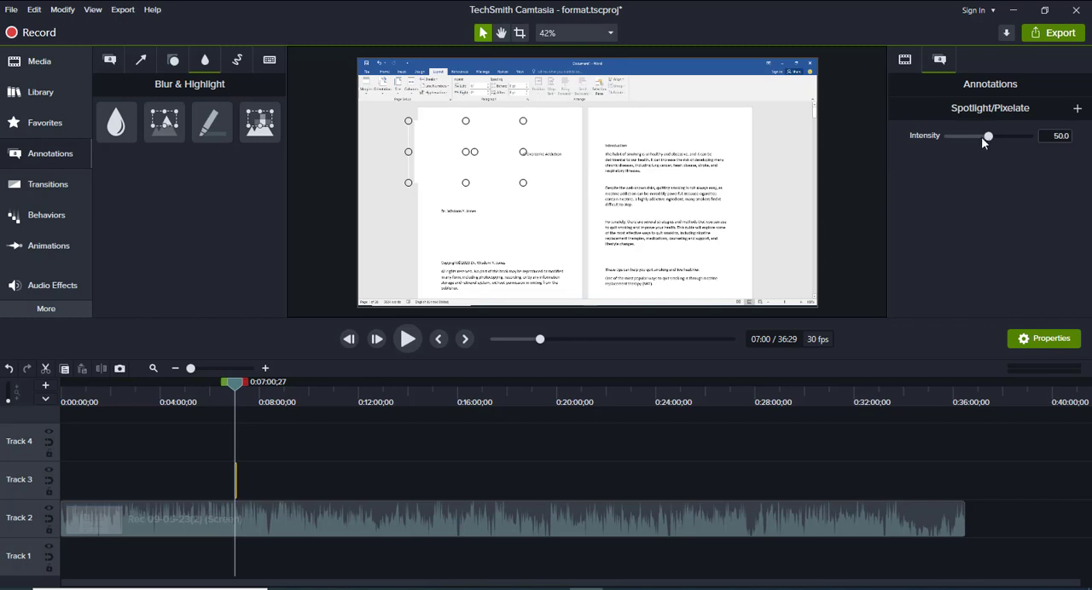
{"action": "left_click_drag", "start_coordinate": [990, 142], "coordinate": [952, 136]}
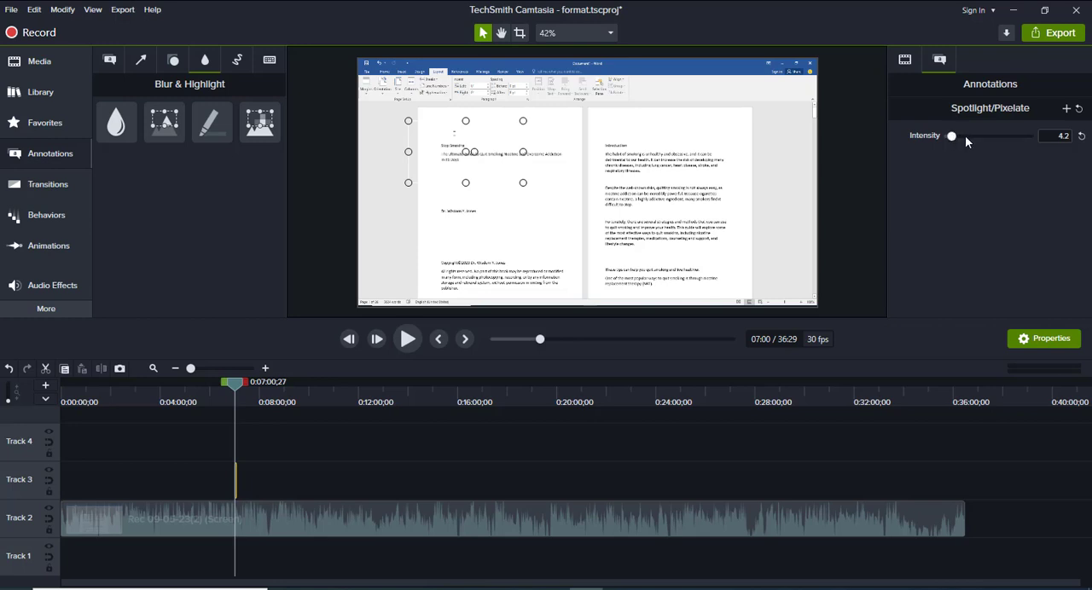
{"action": "left_click", "coordinate": [966, 138]}
{"action": "left_click_drag", "start_coordinate": [966, 141], "coordinate": [989, 149]}
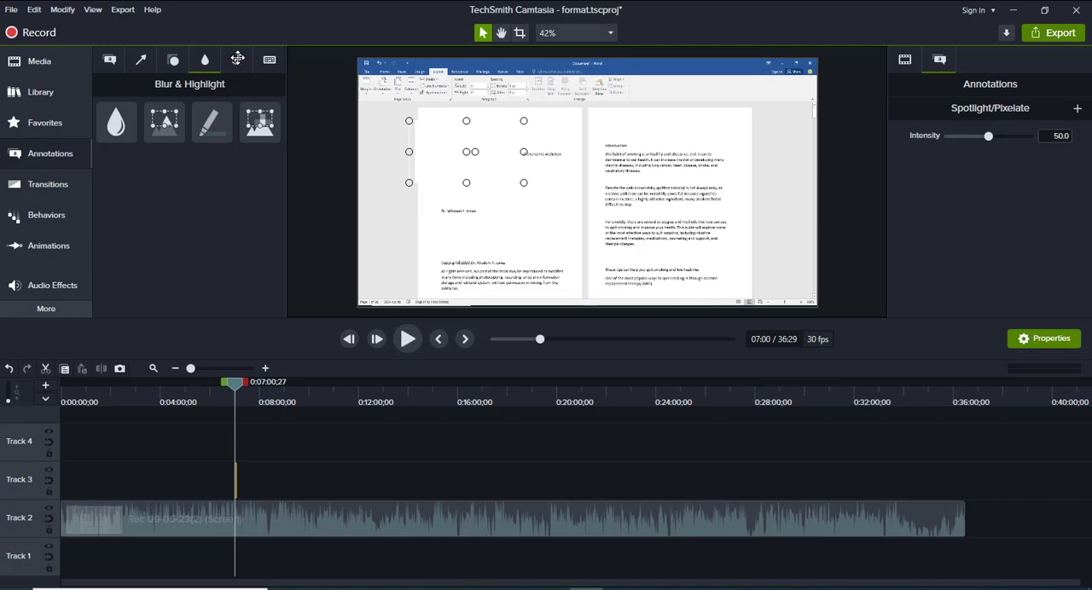
{"action": "left_click_drag", "start_coordinate": [238, 58], "coordinate": [241, 61]}
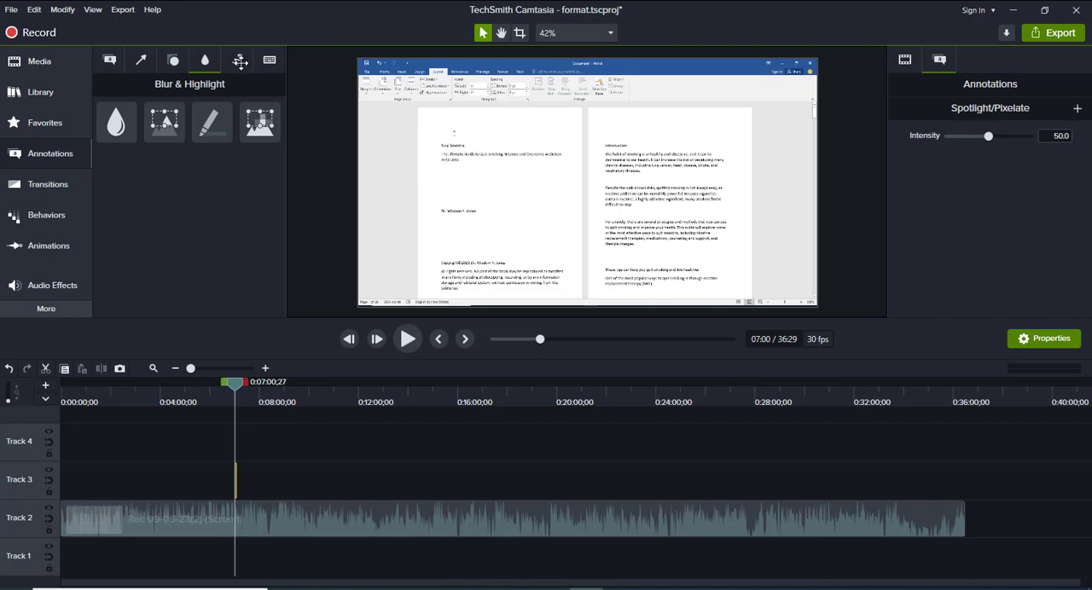
Add the first Sketch Motion circle around the document title at about 7:00 and preview it being drawn
{"action": "left_click", "coordinate": [239, 61]}
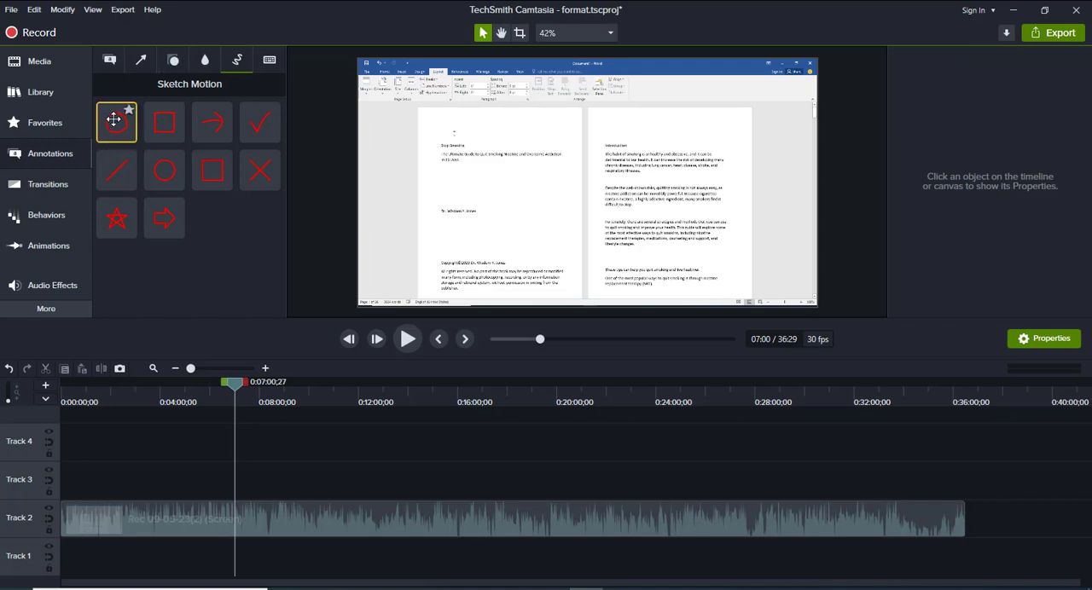
{"action": "mouse_move", "coordinate": [117, 120]}
{"action": "left_mouse_down"}
{"action": "mouse_move", "coordinate": [332, 128]}
{"action": "mouse_move", "coordinate": [465, 162]}
{"action": "left_mouse_up"}
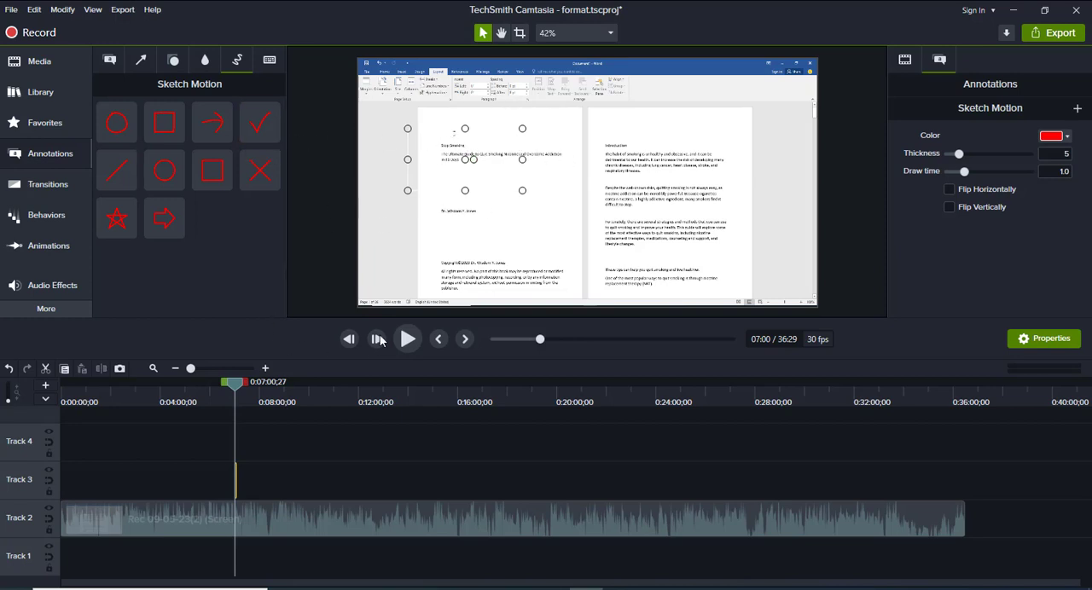
{"action": "left_click", "coordinate": [406, 339]}
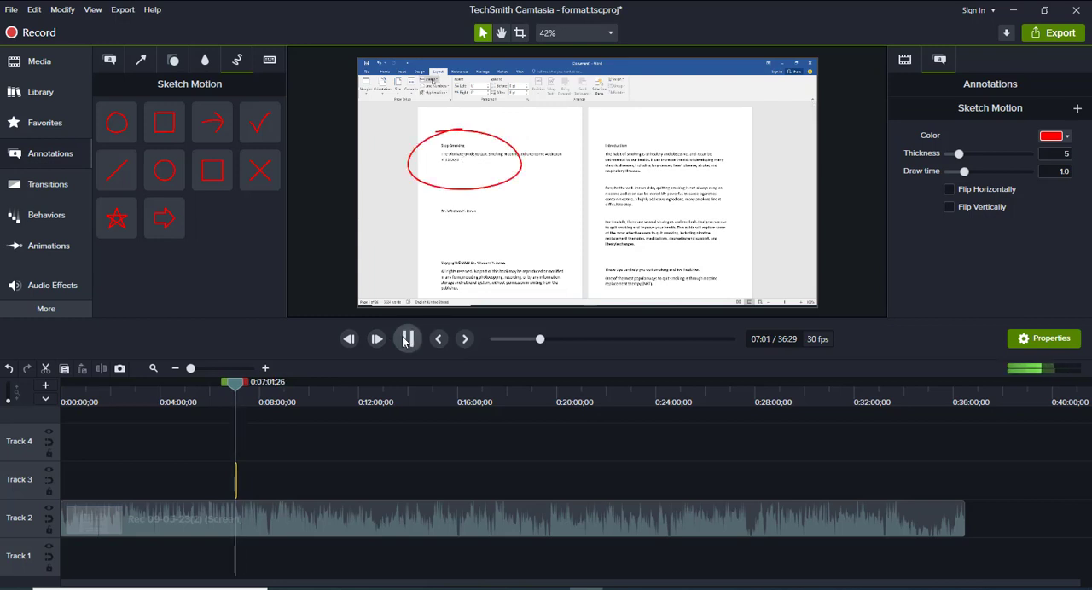
{"action": "left_click", "coordinate": [406, 339]}
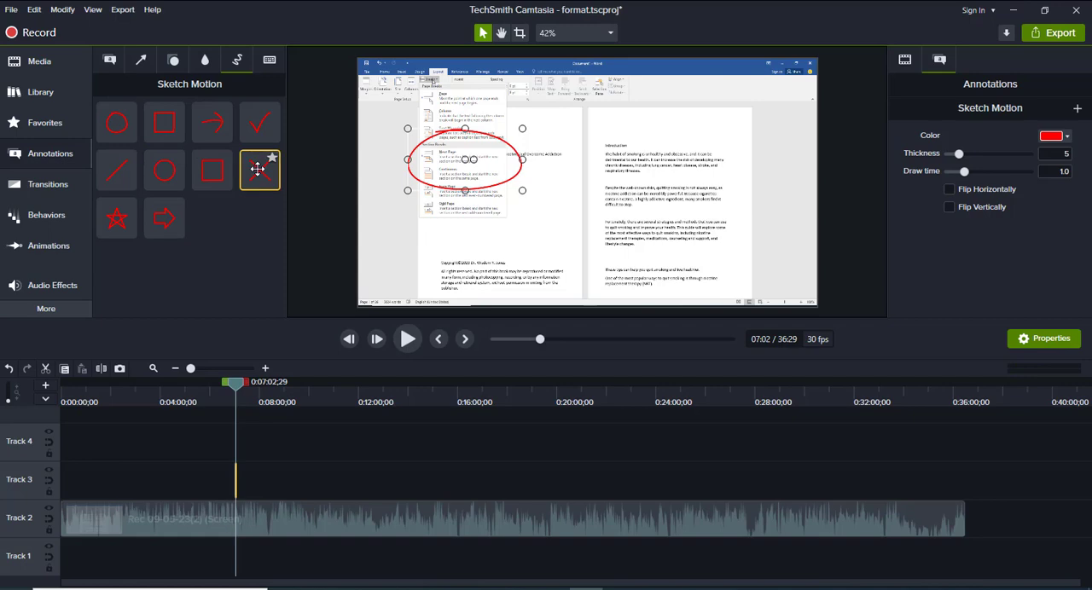
Add the Sketch Motion X over the author line of the first page at about 7:02 and preview it being drawn
{"action": "left_click_drag", "start_coordinate": [258, 168], "coordinate": [517, 218]}
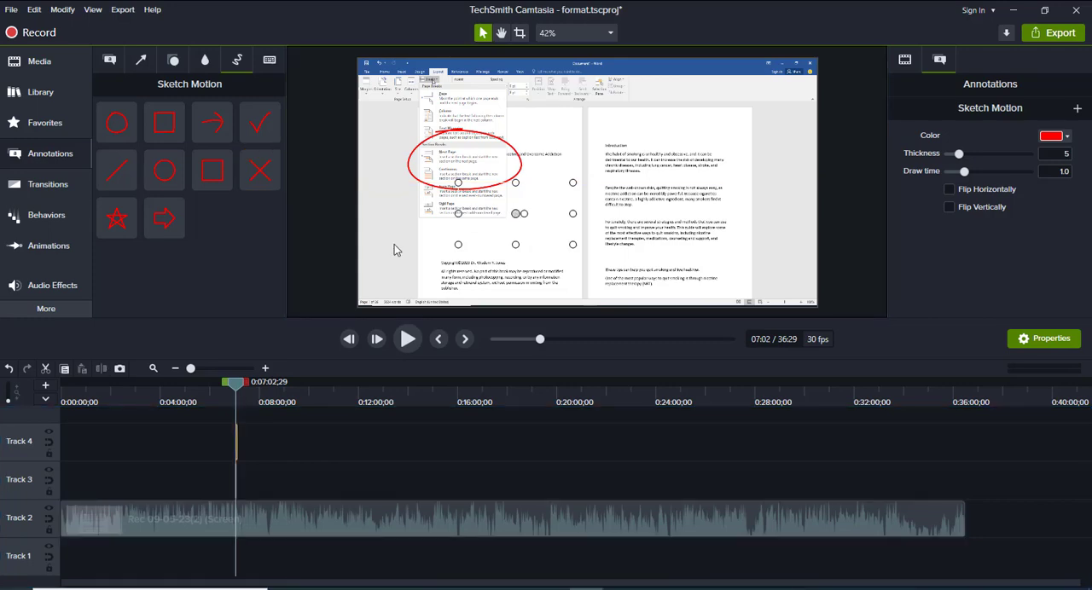
{"action": "left_click", "coordinate": [406, 339]}
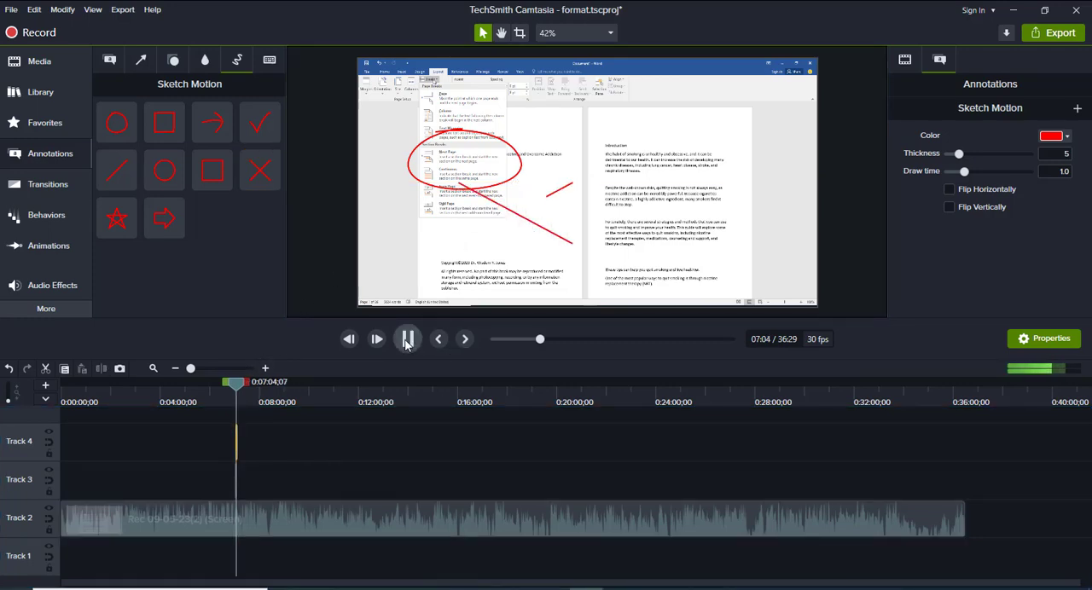
{"action": "left_click", "coordinate": [507, 207]}
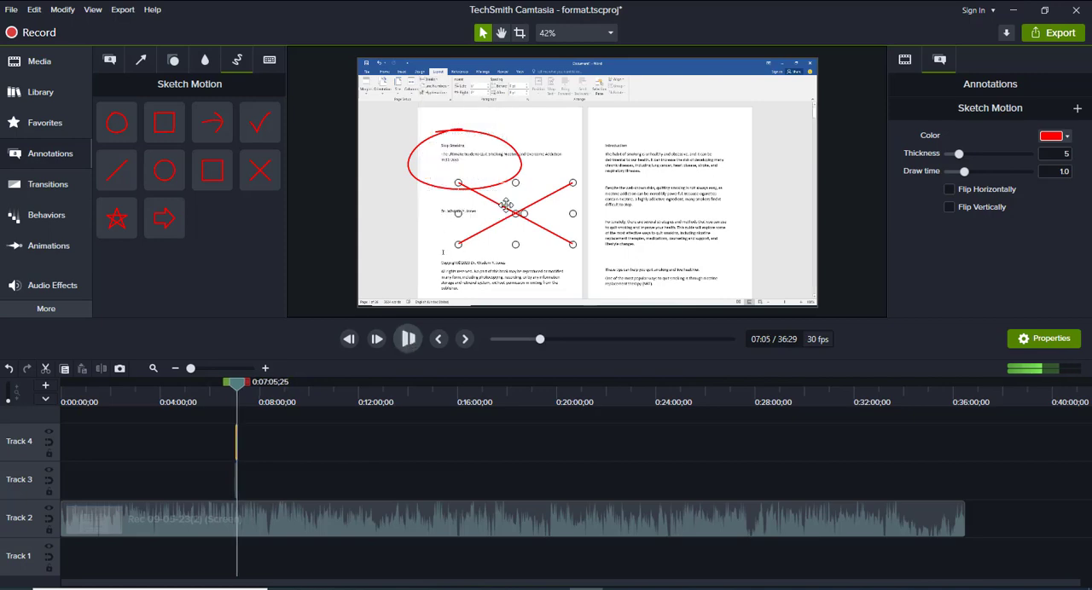
{"action": "key", "text": "space"}
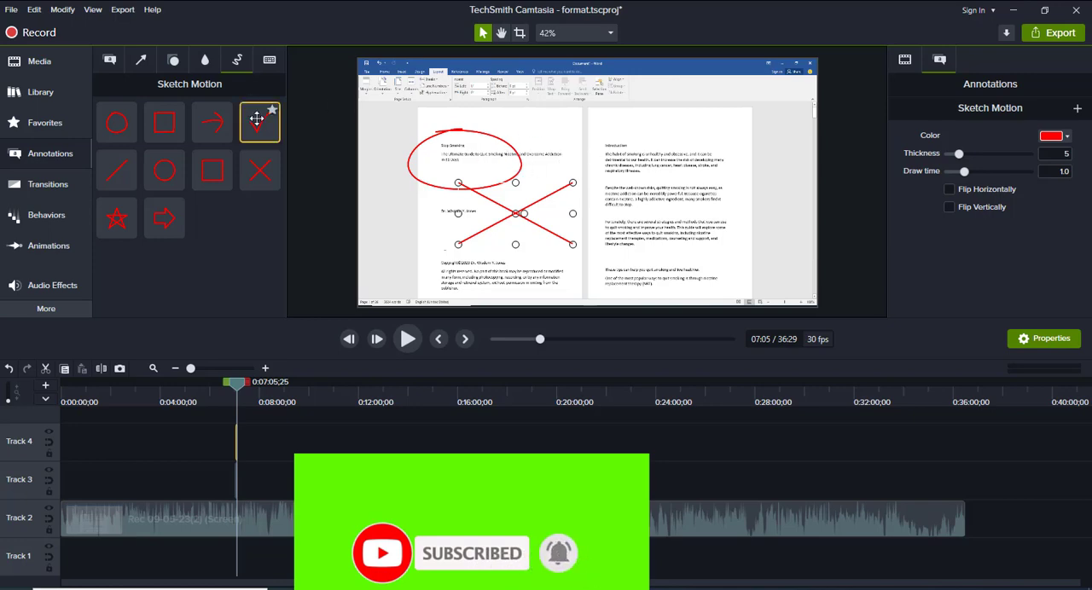
Add the Sketch Motion check mark over the Introduction text at about 7:05 and preview it being drawn
{"action": "mouse_move", "coordinate": [259, 123]}
{"action": "left_mouse_down"}
{"action": "mouse_move", "coordinate": [370, 125]}
{"action": "mouse_move", "coordinate": [603, 162]}
{"action": "left_mouse_up"}
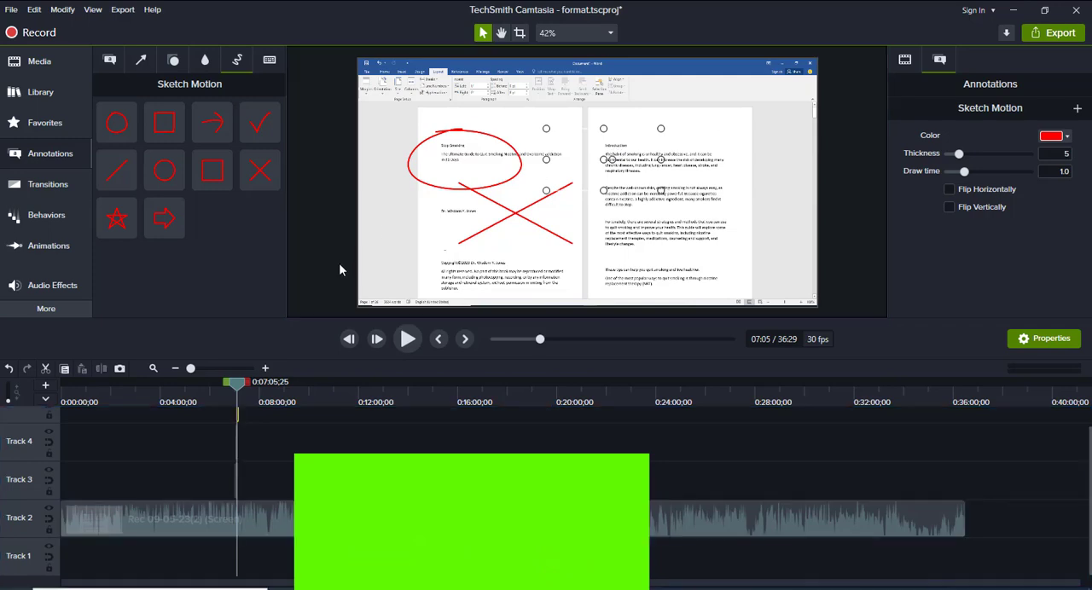
{"action": "left_click", "coordinate": [407, 340]}
{"action": "left_click", "coordinate": [406, 339]}
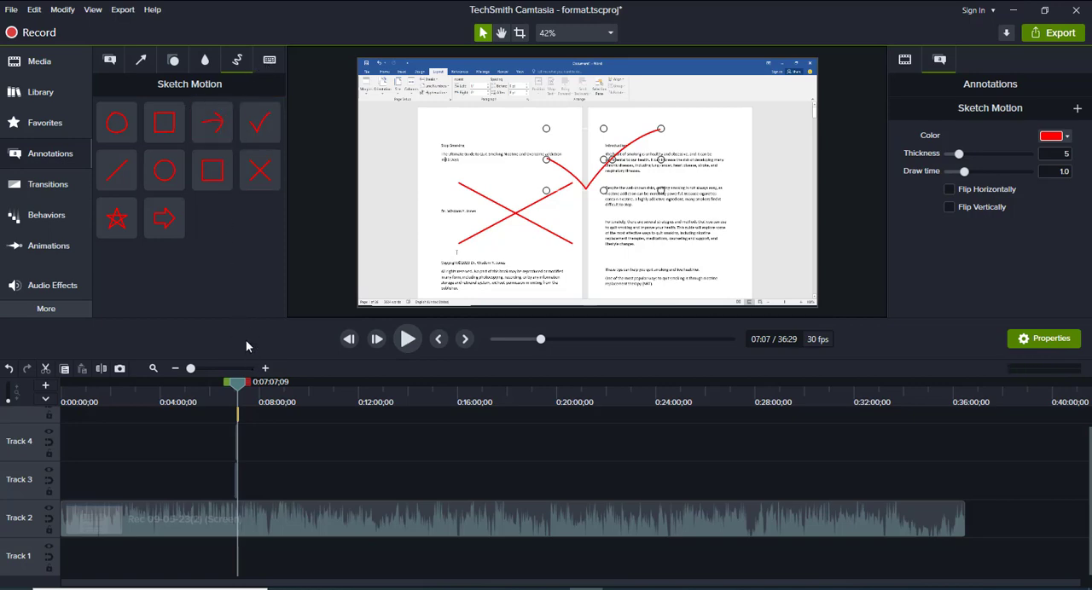
Mark the Sketch Motion X as a favorite and check it in the favorites collection
{"action": "left_click", "coordinate": [273, 159]}
{"action": "left_click", "coordinate": [52, 126]}
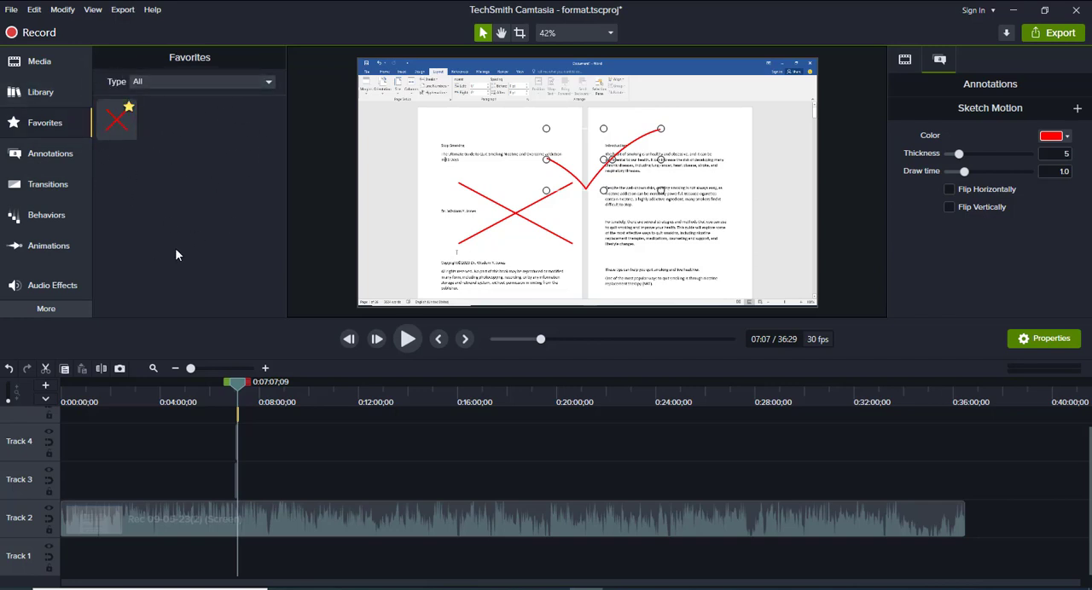
{"action": "left_click", "coordinate": [50, 162]}
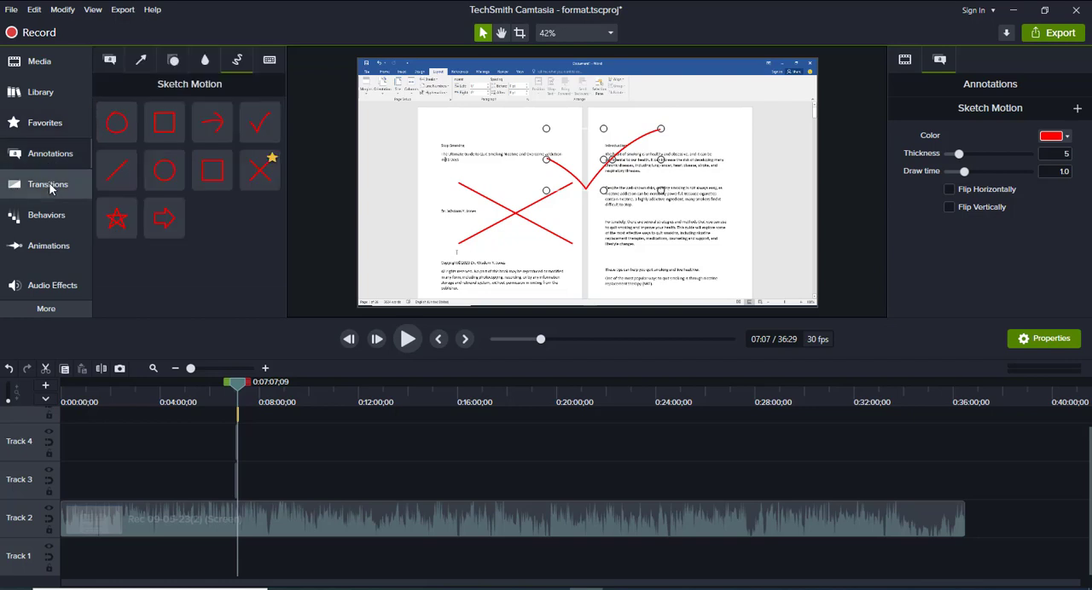
View the transition presets, then move the playhead to about 4:23 and delete the Sketch Motion annotations above the screen recording
{"action": "left_click", "coordinate": [49, 186]}
{"action": "left_click", "coordinate": [152, 140]}
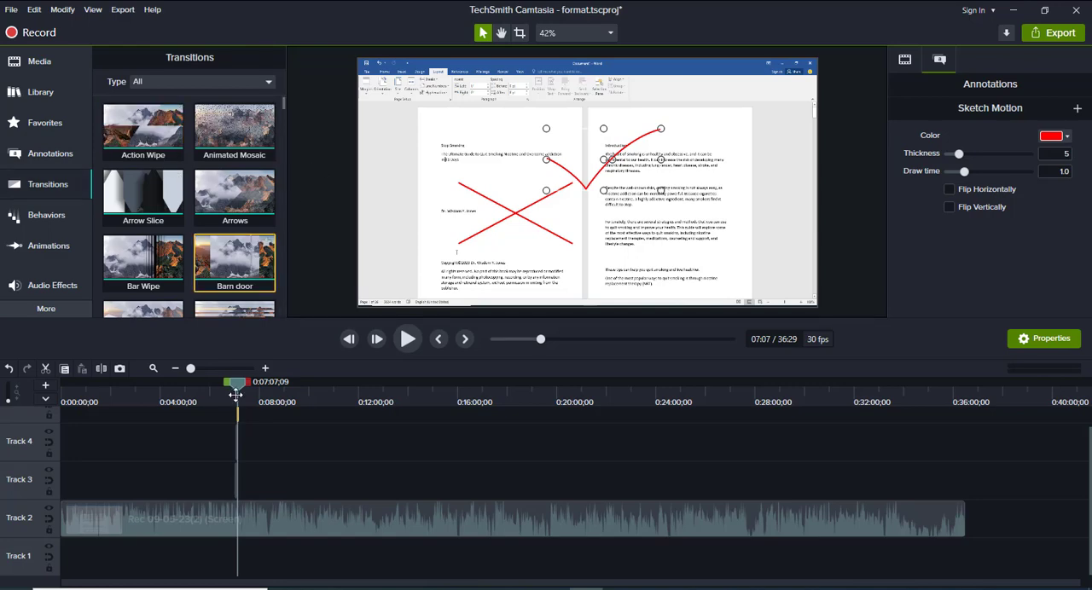
{"action": "left_click_drag", "start_coordinate": [235, 388], "coordinate": [170, 388]}
{"action": "left_click_drag", "start_coordinate": [243, 492], "coordinate": [223, 421]}
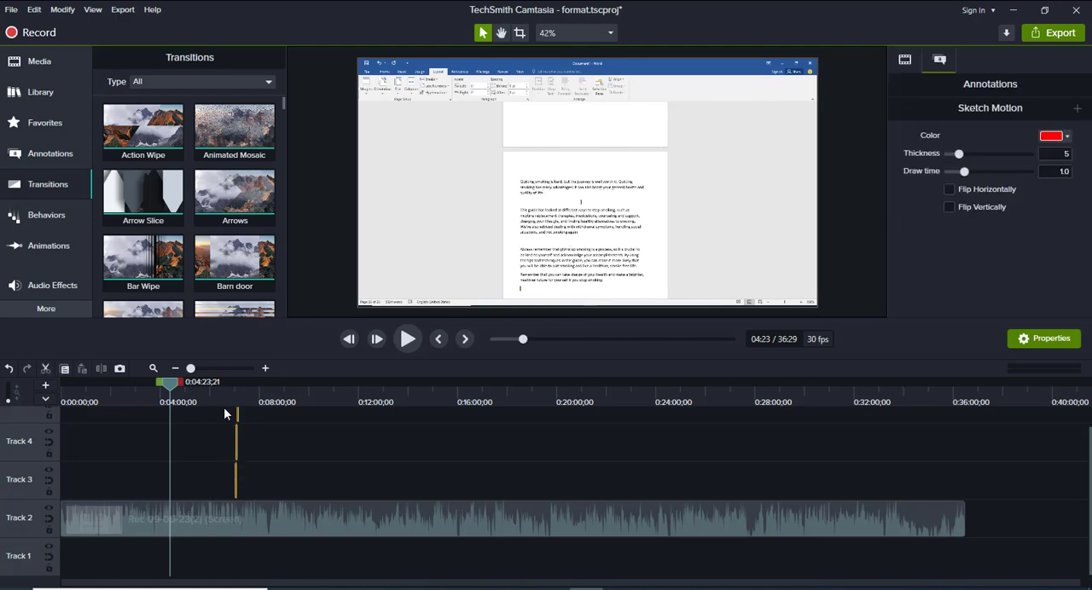
{"action": "key", "text": "Delete"}
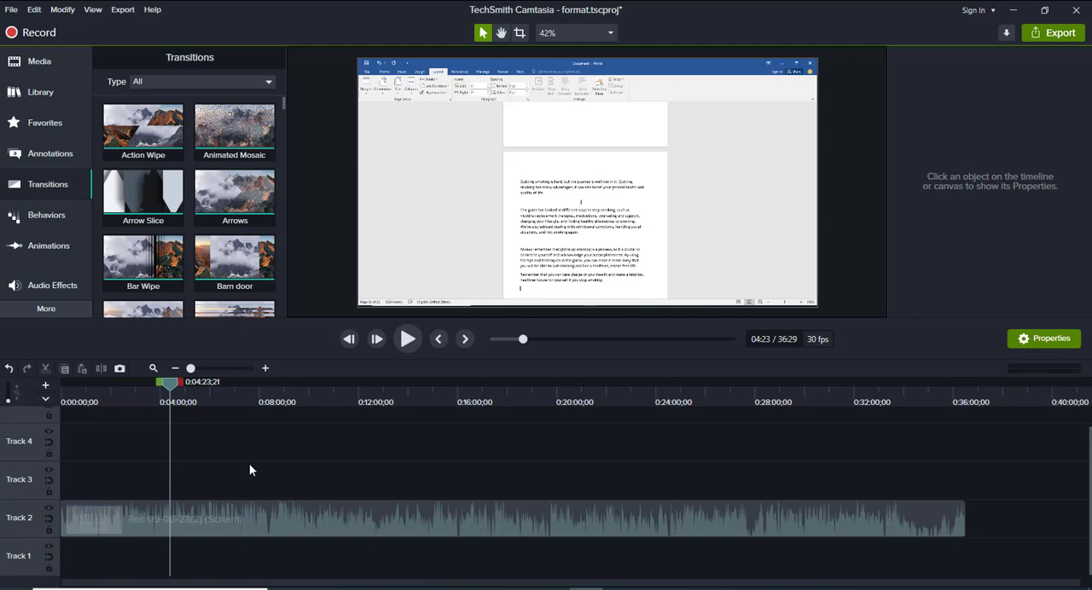
Look through the transition and behavior presets and the Zoom-n-Pan options, with the playhead moved to about 2:41
{"action": "left_click", "coordinate": [145, 179]}
{"action": "left_click", "coordinate": [41, 216]}
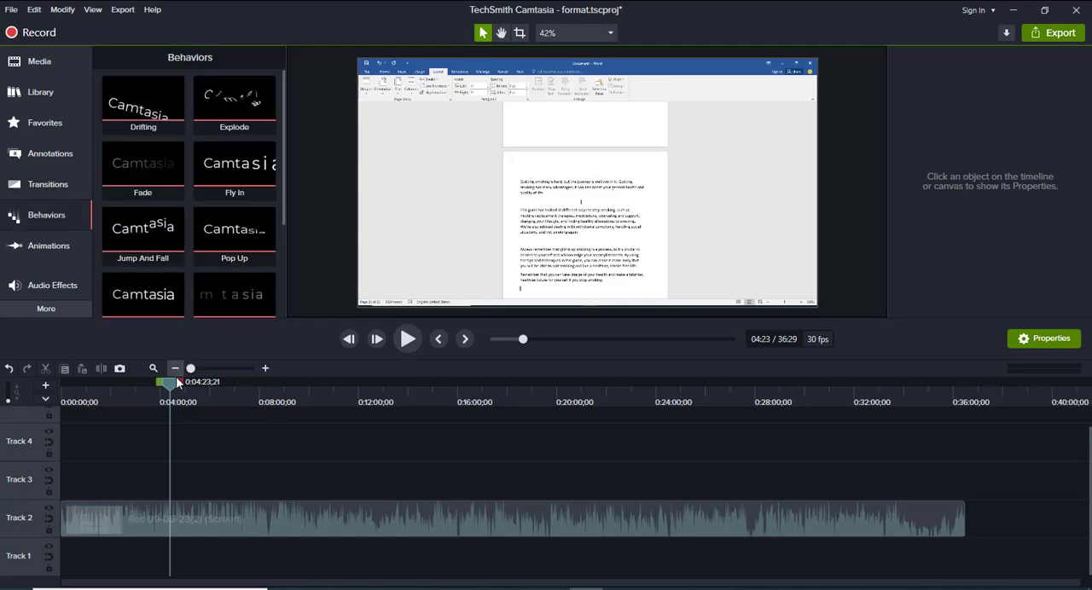
{"action": "left_click_drag", "start_coordinate": [168, 391], "coordinate": [128, 399]}
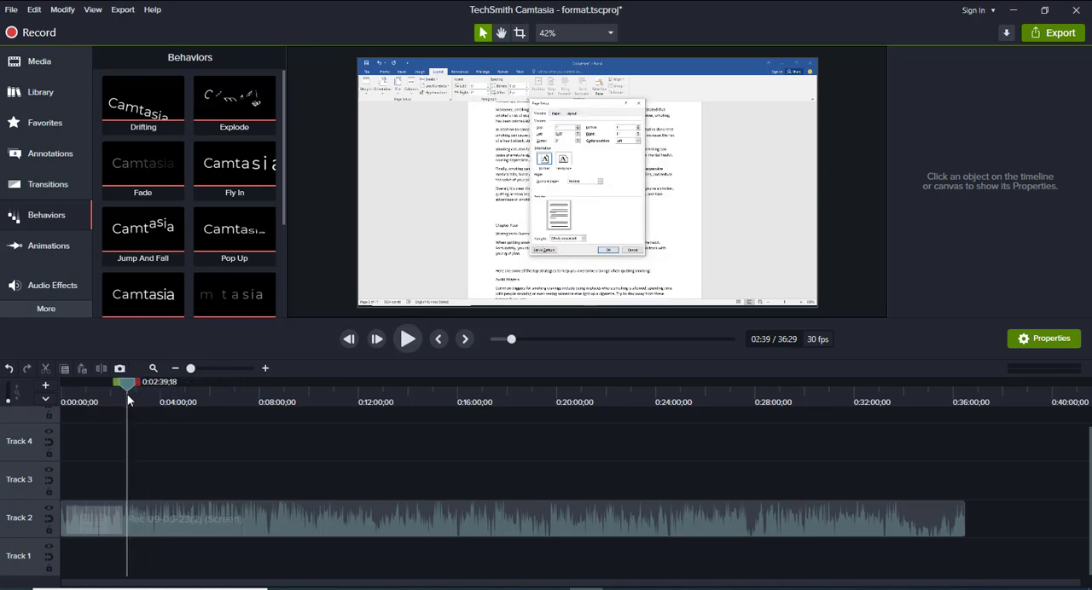
{"action": "left_click_drag", "start_coordinate": [128, 399], "coordinate": [129, 400]}
{"action": "left_click", "coordinate": [140, 223]}
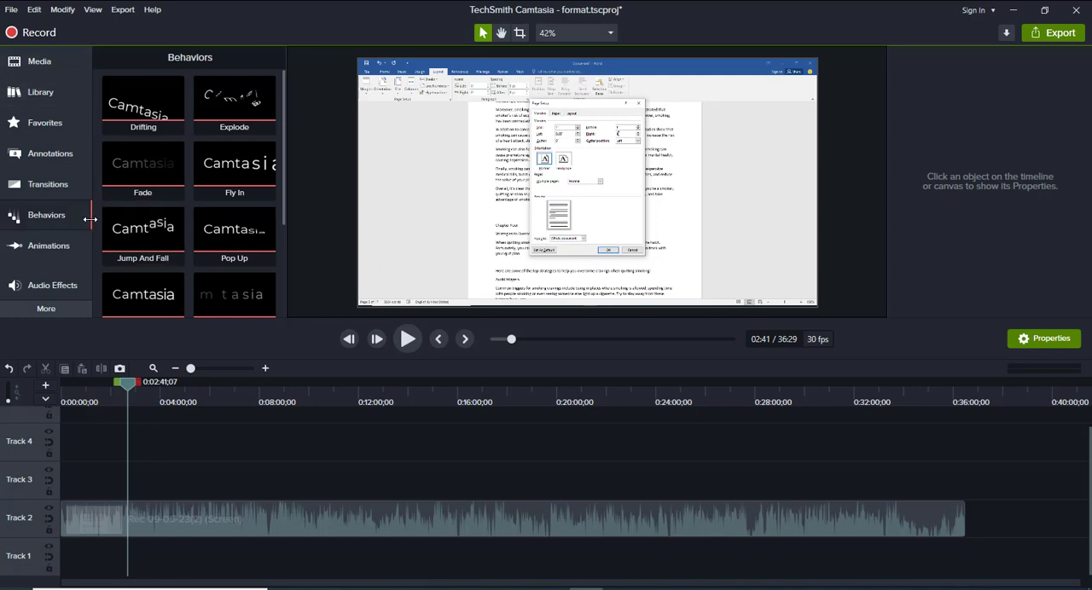
{"action": "left_click", "coordinate": [50, 245]}
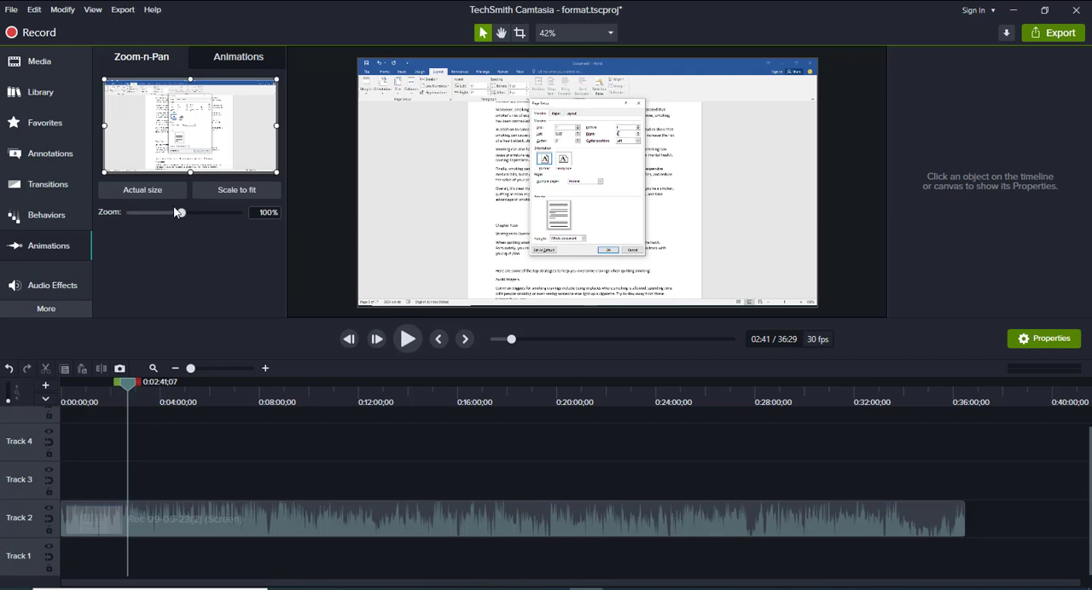
Apply the Cursor Smoothing effect to the Track 2 recording and preview it from about 5:54
{"action": "left_click", "coordinate": [44, 313]}
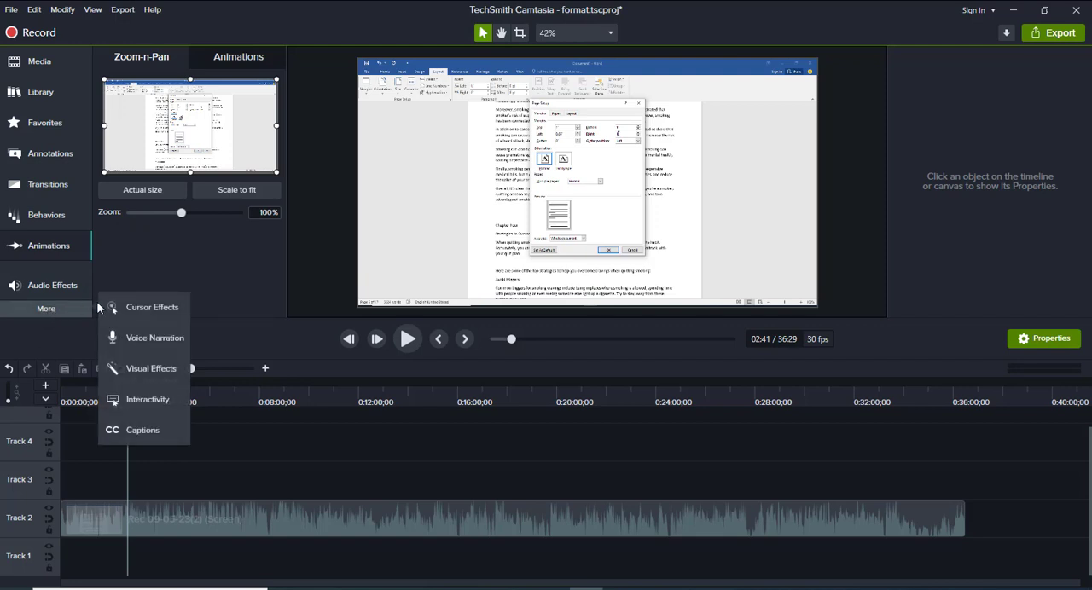
{"action": "left_click", "coordinate": [146, 307]}
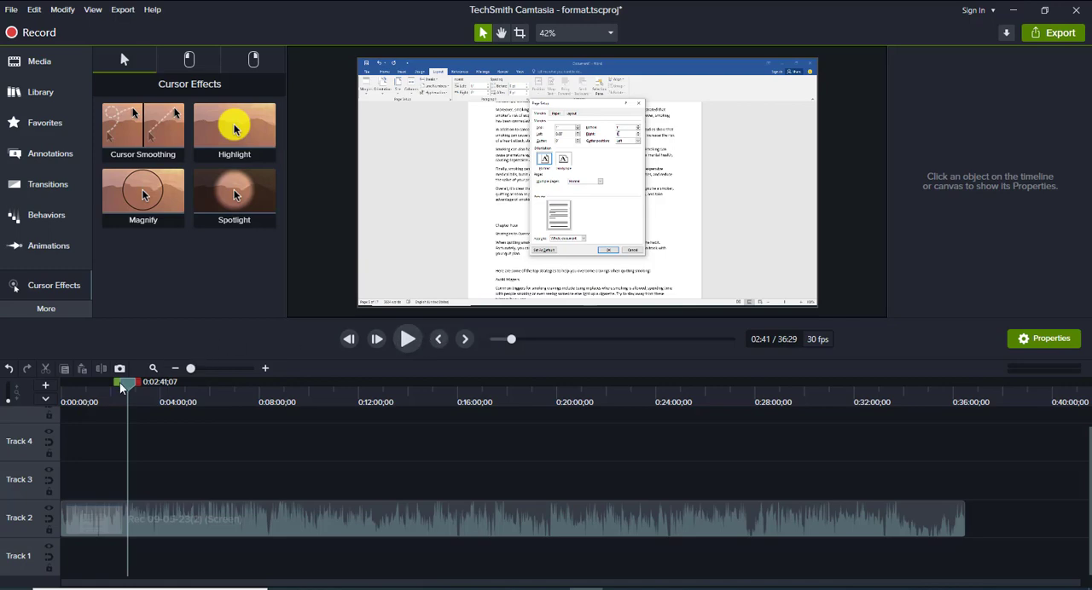
{"action": "left_click_drag", "start_coordinate": [127, 383], "coordinate": [207, 381]}
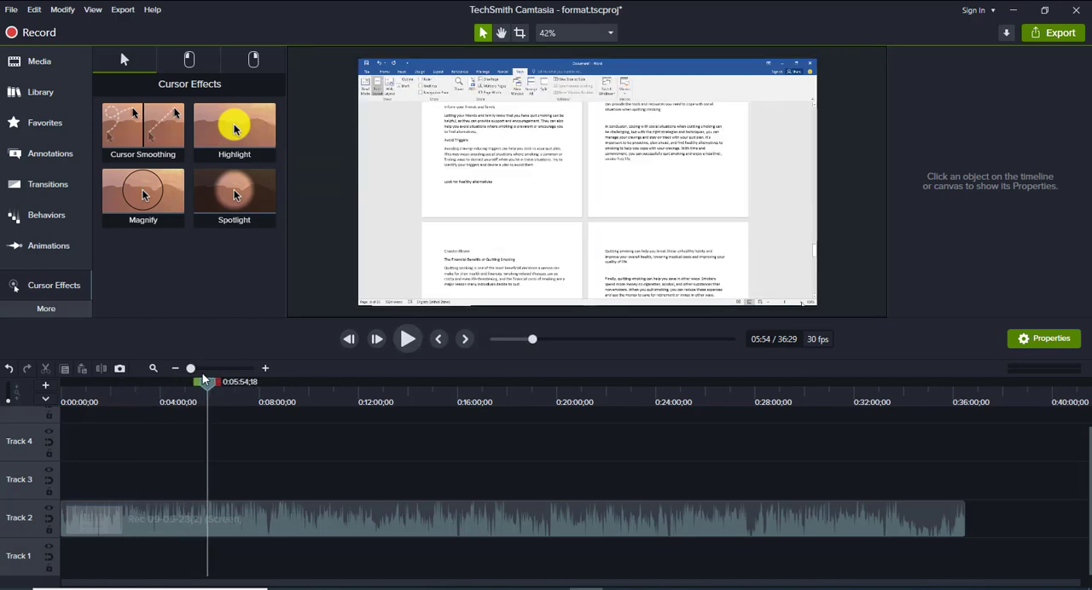
{"action": "left_click_drag", "start_coordinate": [162, 171], "coordinate": [266, 523]}
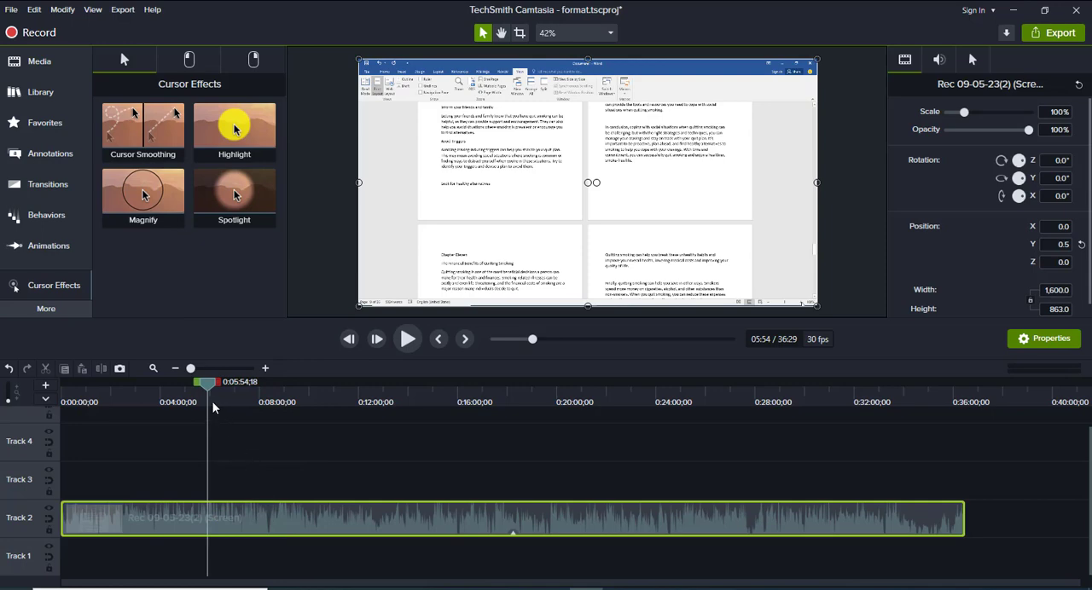
{"action": "left_click", "coordinate": [407, 340]}
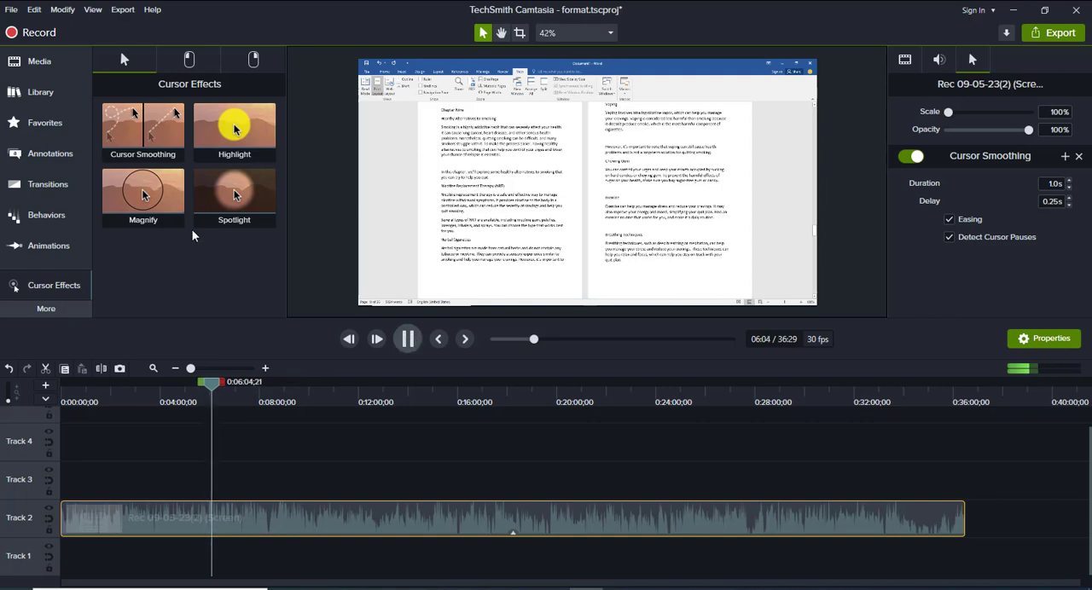
{"action": "left_click", "coordinate": [409, 340]}
Add the Magnify cursor effect to the Track 2 recording and preview it from about 6:05
{"action": "left_click_drag", "start_coordinate": [164, 232], "coordinate": [236, 517]}
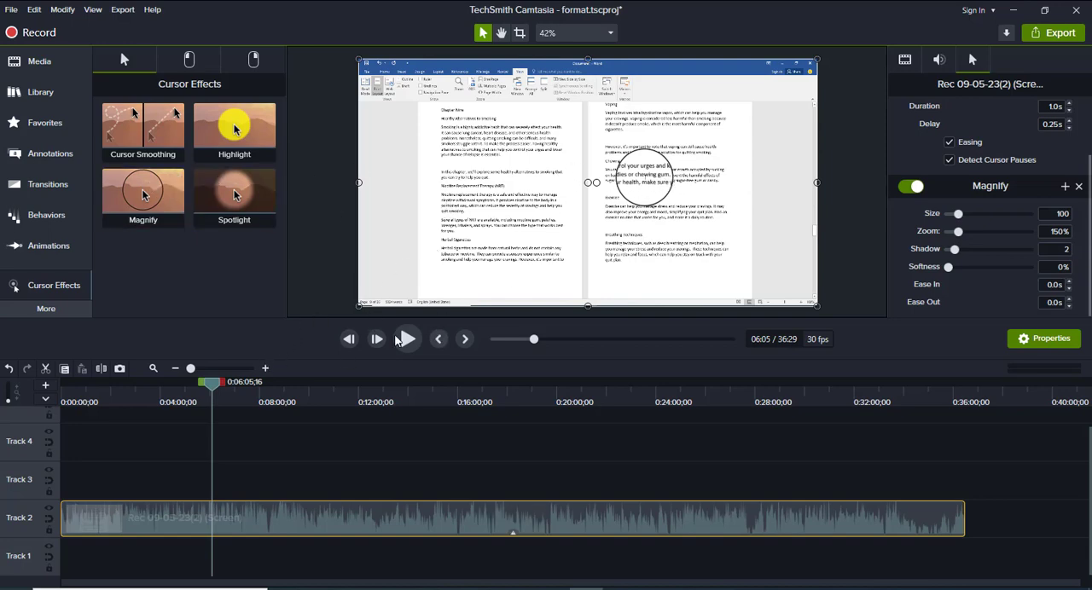
{"action": "left_click", "coordinate": [408, 339]}
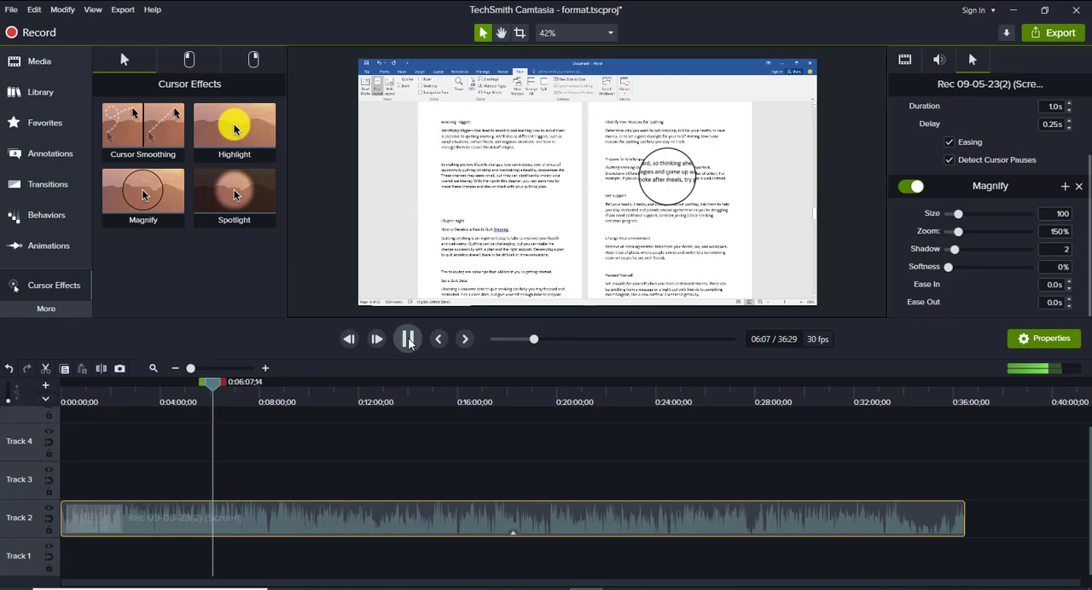
{"action": "left_click", "coordinate": [408, 340]}
Add the Spotlight and Highlight cursor effects to the Track 2 recording at about 6:08
{"action": "left_click_drag", "start_coordinate": [244, 209], "coordinate": [263, 522]}
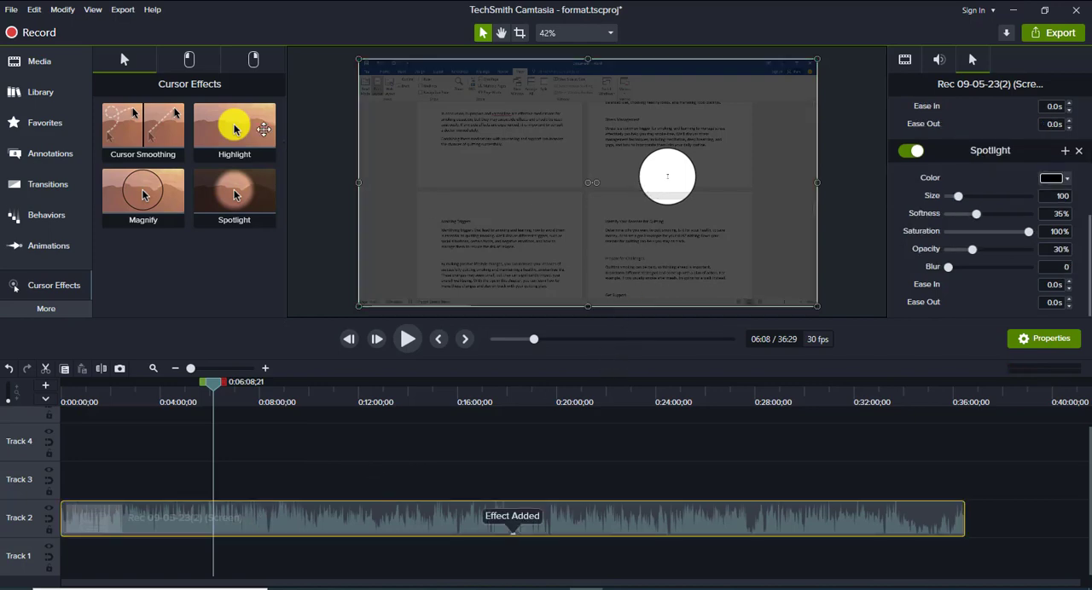
{"action": "left_click_drag", "start_coordinate": [321, 438], "coordinate": [312, 523]}
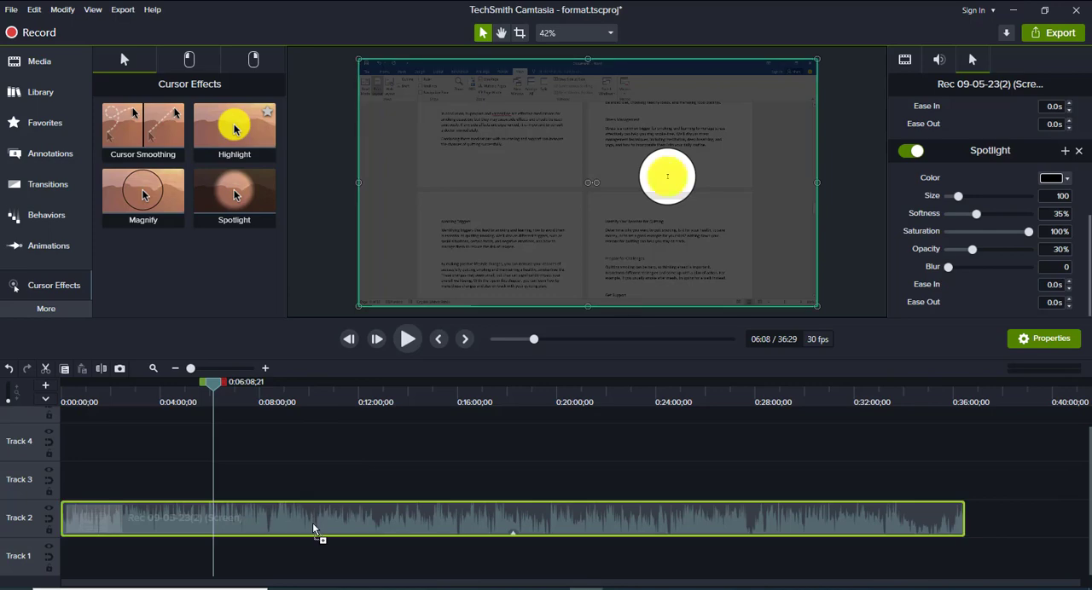
{"action": "left_click_drag", "start_coordinate": [399, 455], "coordinate": [399, 454]}
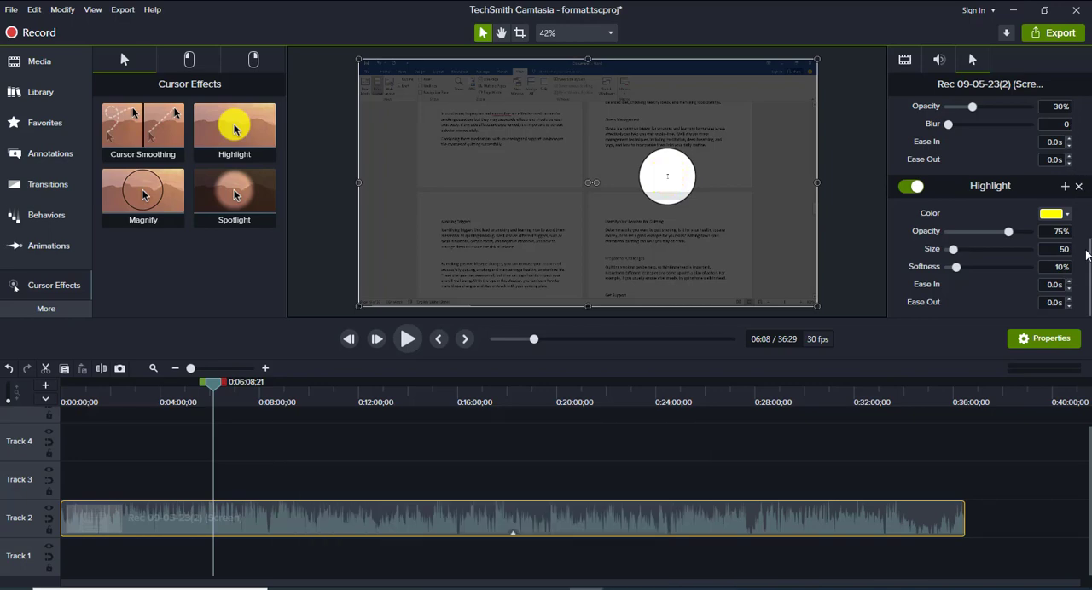
Remove the Highlight, Spotlight, Magnify and Cursor Smoothing effects from the recording
{"action": "scroll", "coordinate": [1089, 247], "scroll_direction": "down", "scroll_amount": 5}
{"action": "scroll", "coordinate": [1089, 247], "scroll_direction": "up", "scroll_amount": 1}
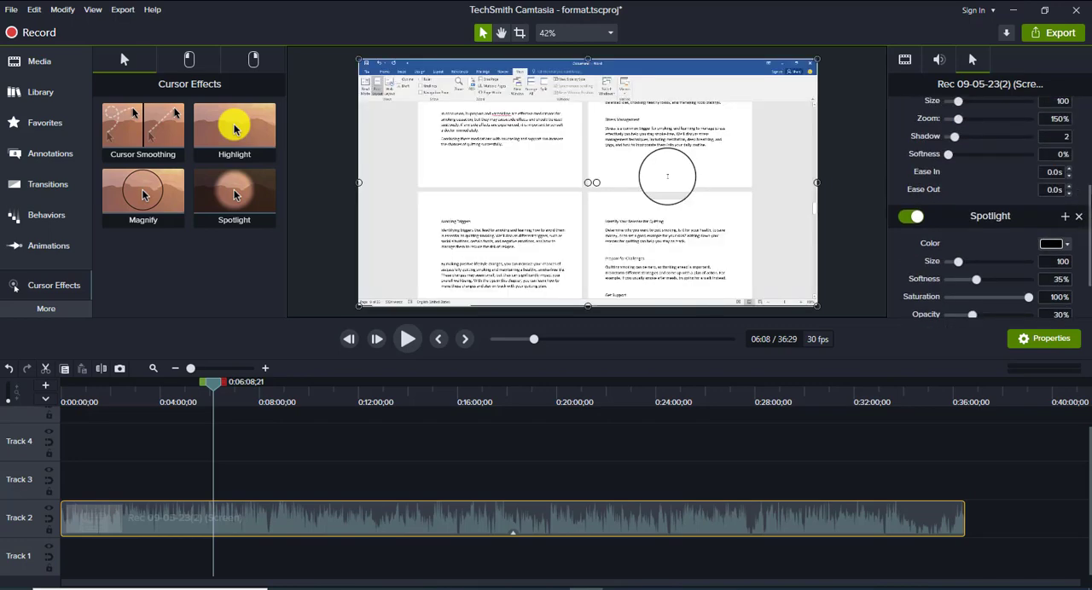
{"action": "scroll", "coordinate": [1087, 202], "scroll_direction": "up", "scroll_amount": 1}
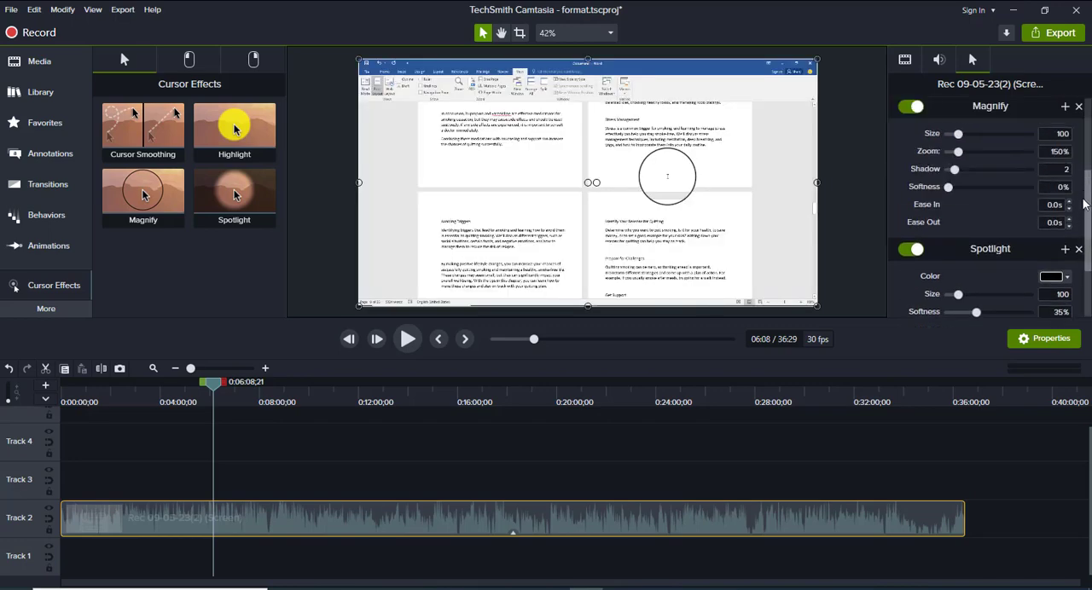
{"action": "scroll", "coordinate": [1085, 205], "scroll_direction": "up", "scroll_amount": 3}
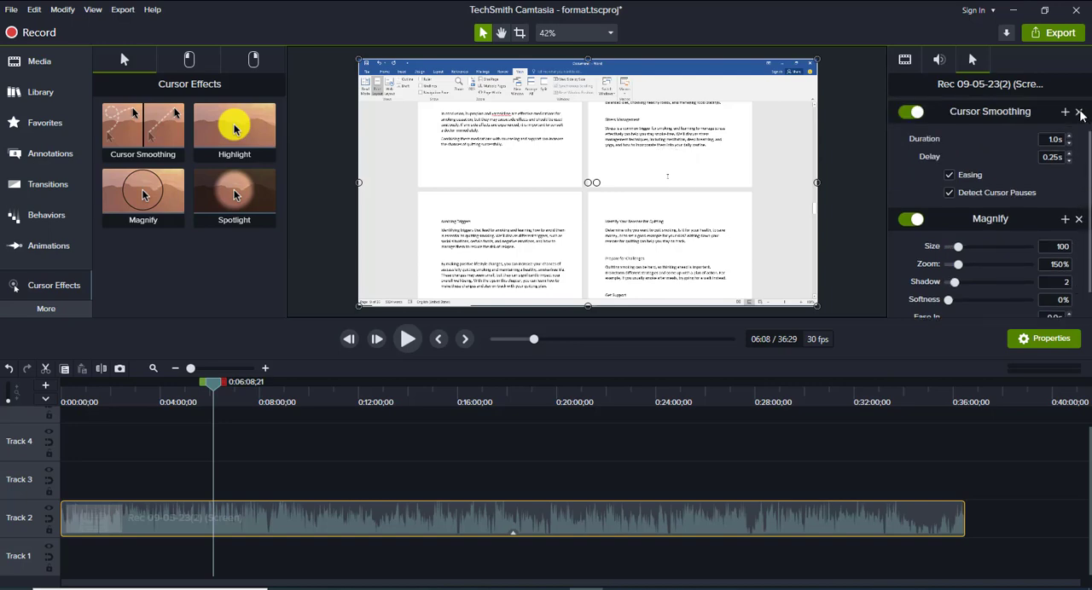
{"action": "scroll", "coordinate": [1080, 115], "scroll_direction": "up", "scroll_amount": 1}
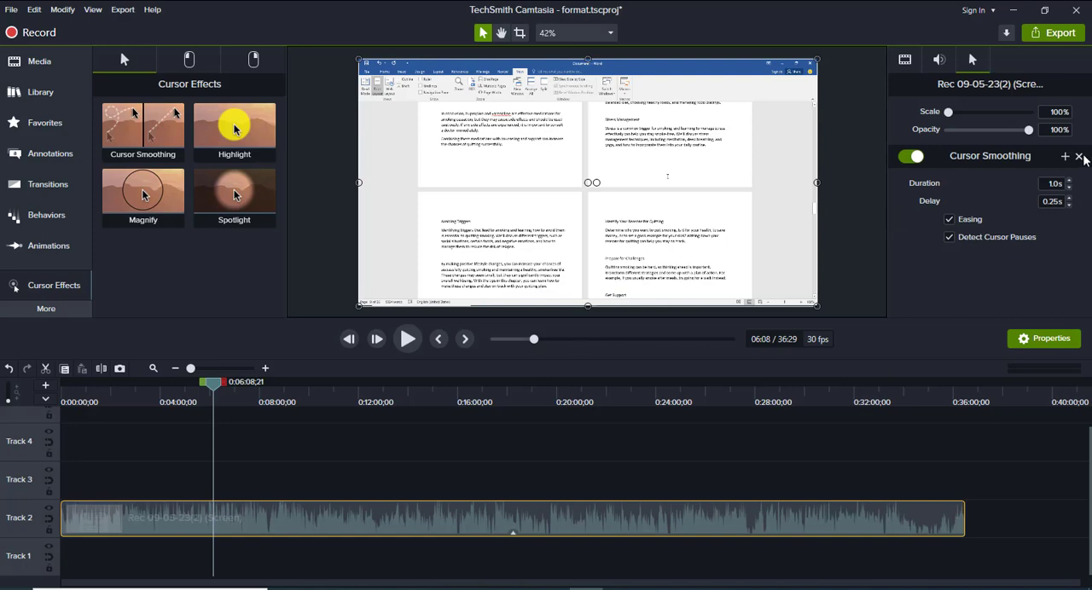
{"action": "left_click", "coordinate": [1079, 156]}
Apply the Audio Compression and Noise Removal audio effects to the Track 2 recording
{"action": "left_click", "coordinate": [43, 310]}
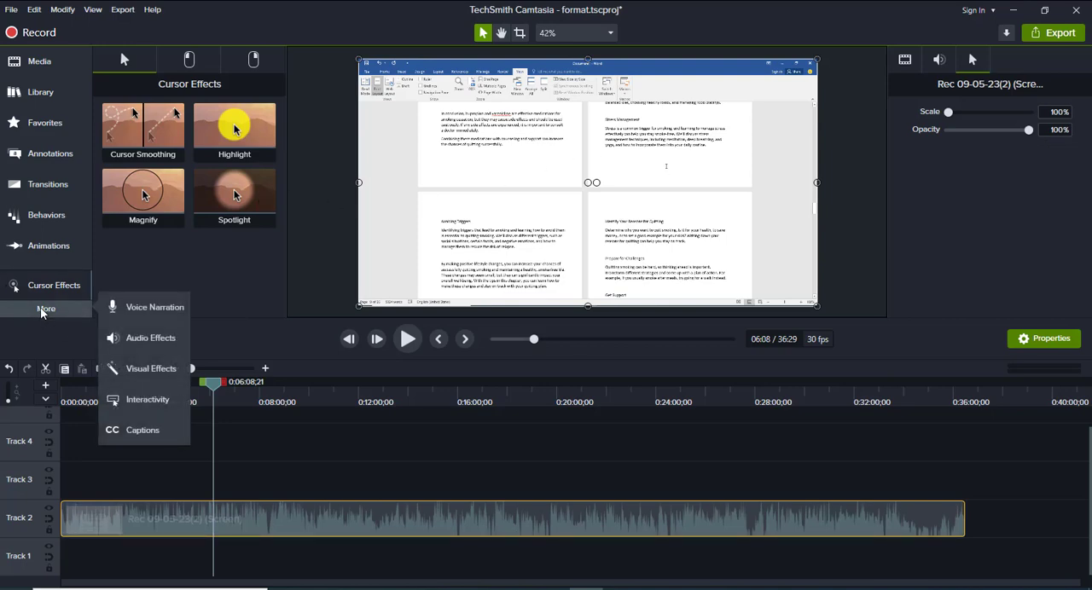
{"action": "left_click", "coordinate": [145, 341]}
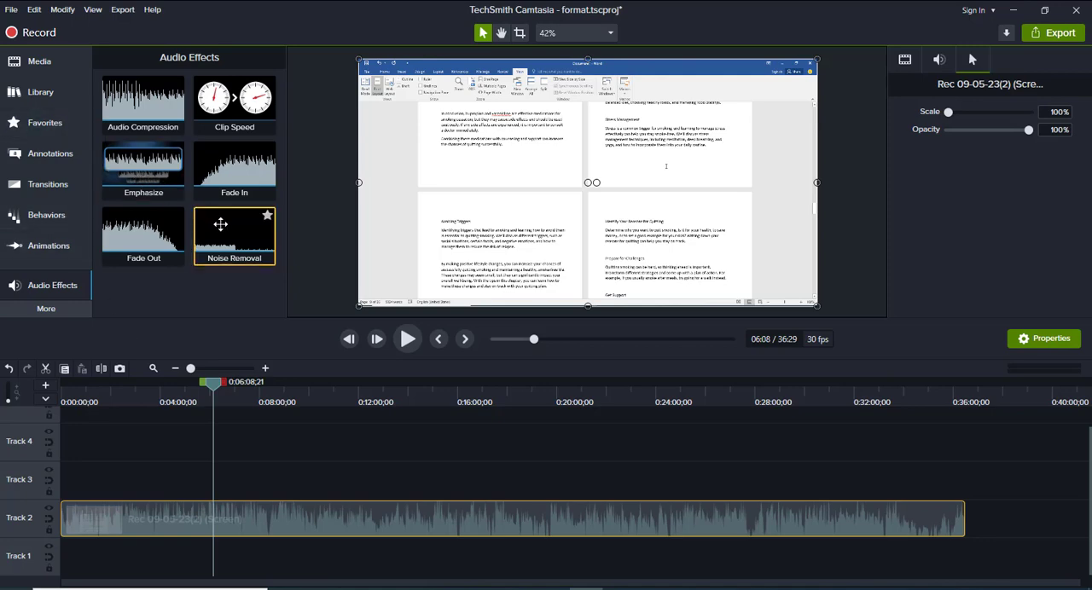
{"action": "left_click_drag", "start_coordinate": [146, 102], "coordinate": [163, 522]}
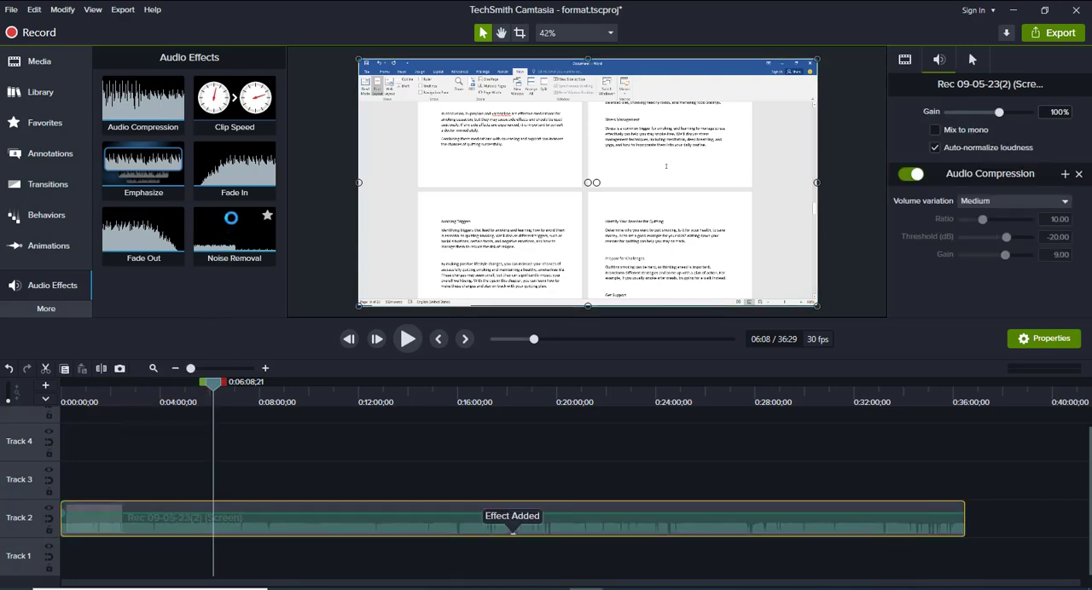
{"action": "left_click_drag", "start_coordinate": [228, 217], "coordinate": [309, 510]}
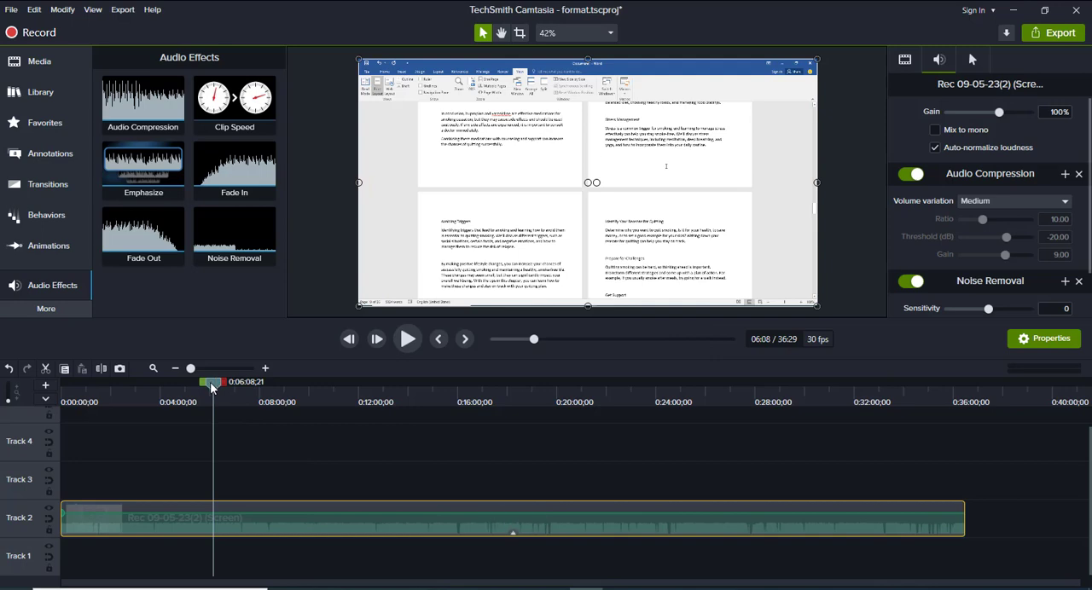
With the playhead at about 11:17, try Noise Removal with sensitivity 6 and amount 15, then reset the effect to its defaults
{"action": "left_click_drag", "start_coordinate": [213, 388], "coordinate": [253, 385]}
{"action": "left_click", "coordinate": [338, 400]}
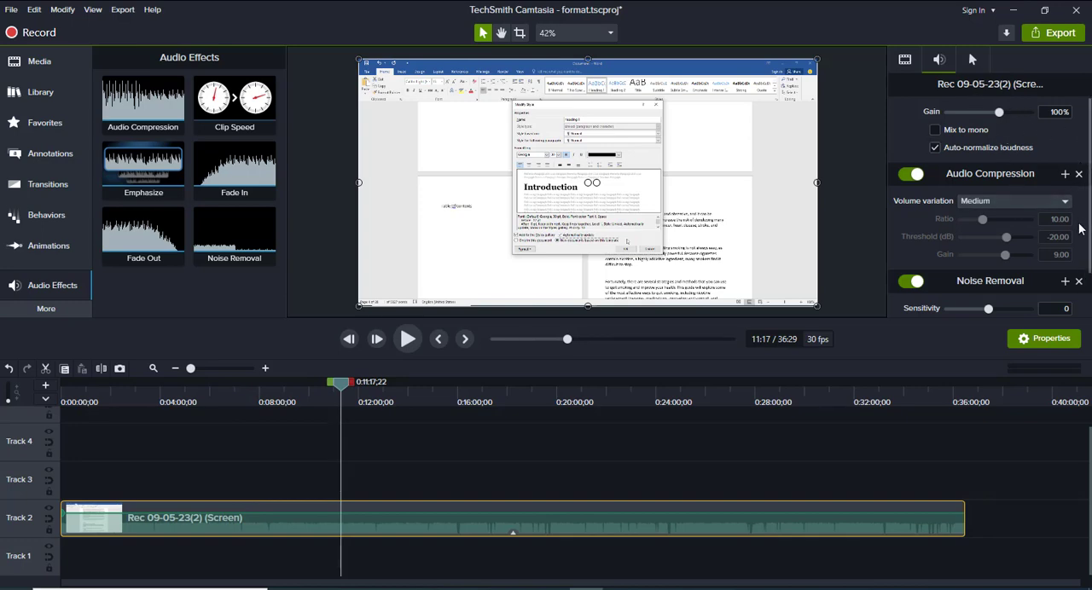
{"action": "scroll", "coordinate": [1023, 221], "scroll_direction": "down", "scroll_amount": 2}
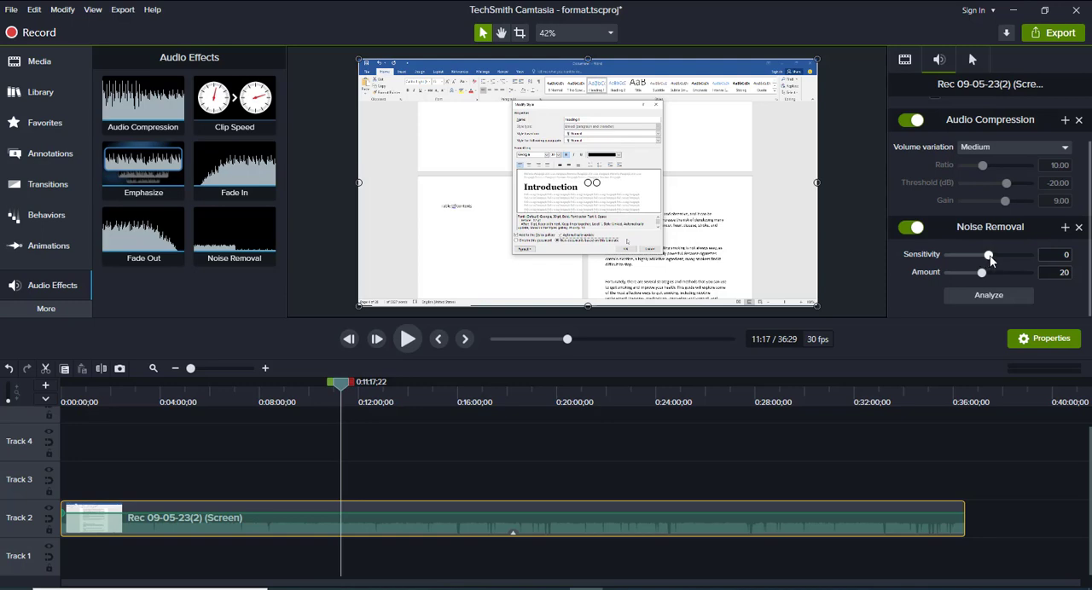
{"action": "left_click_drag", "start_coordinate": [990, 259], "coordinate": [1001, 258]}
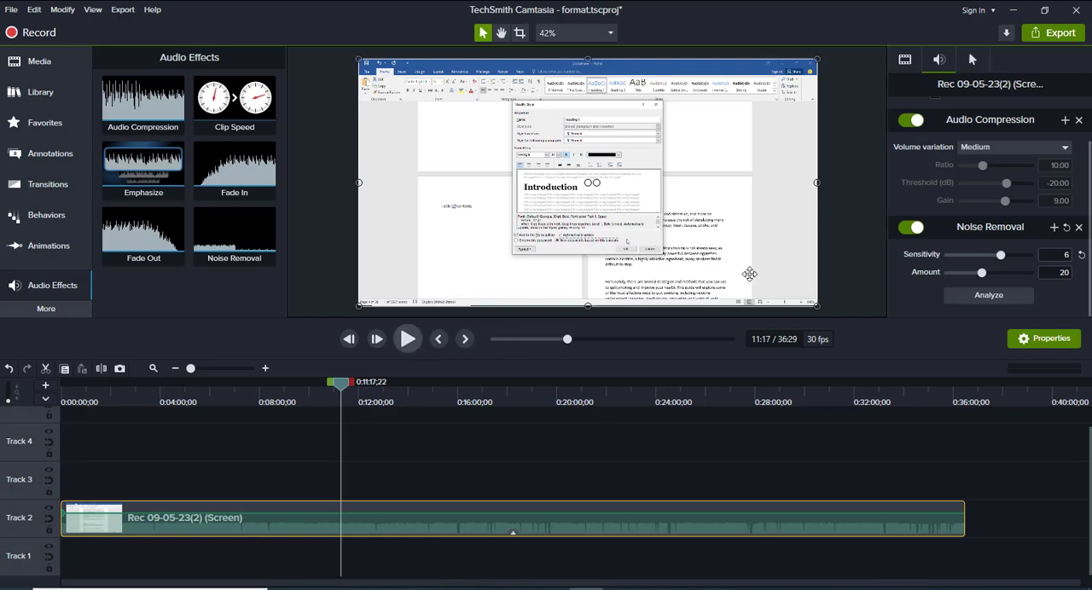
{"action": "left_click", "coordinate": [974, 274]}
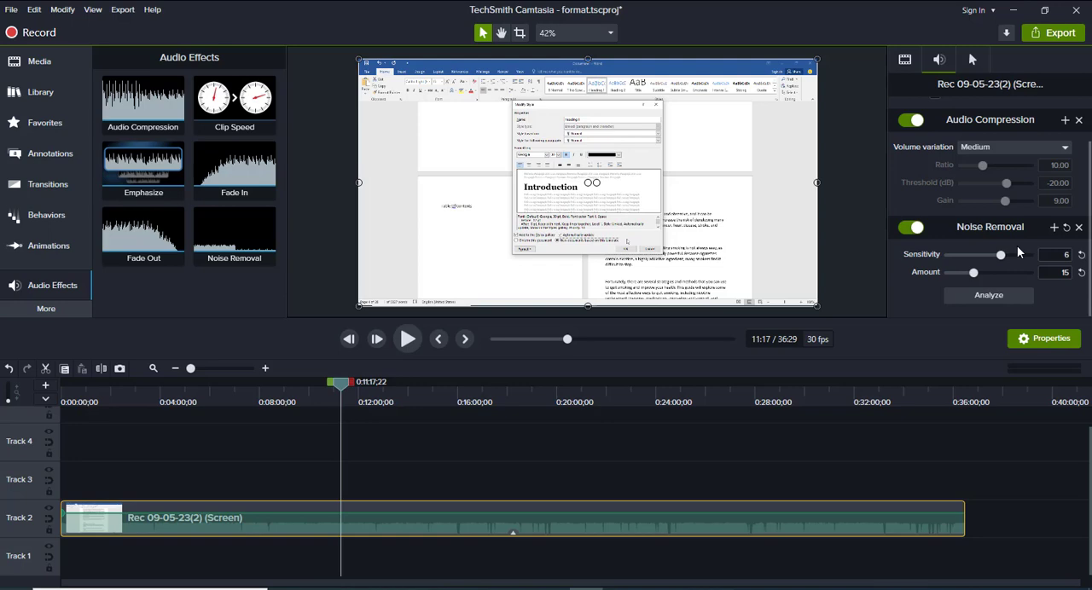
{"action": "left_click", "coordinate": [1067, 228]}
Add the Clip Speed effect to the Track 2 recording and bring up its speed and duration settings
{"action": "left_click", "coordinate": [218, 109]}
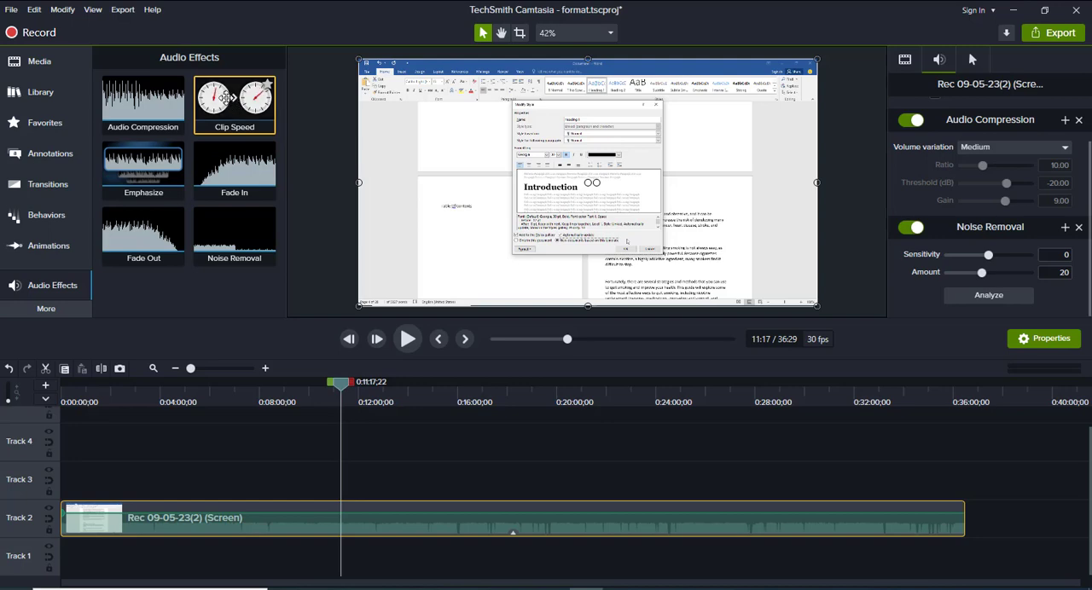
{"action": "left_click_drag", "start_coordinate": [228, 116], "coordinate": [204, 515]}
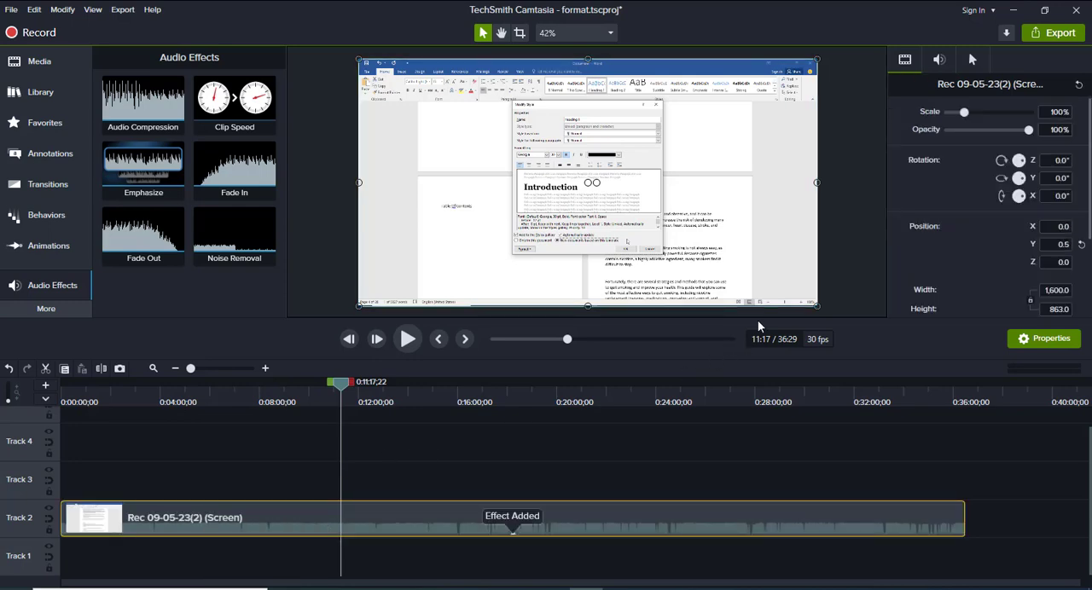
{"action": "scroll", "coordinate": [1080, 240], "scroll_direction": "down", "scroll_amount": 3}
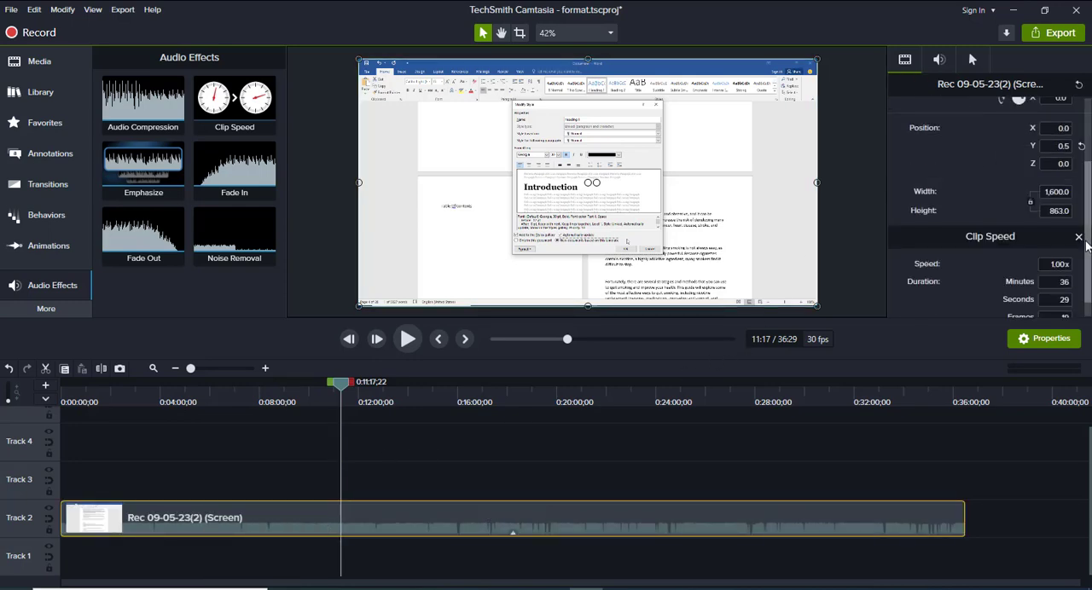
Try a clip speed of 200x on the Track 2 recording
{"action": "scroll", "coordinate": [1078, 249], "scroll_direction": "down", "scroll_amount": 1}
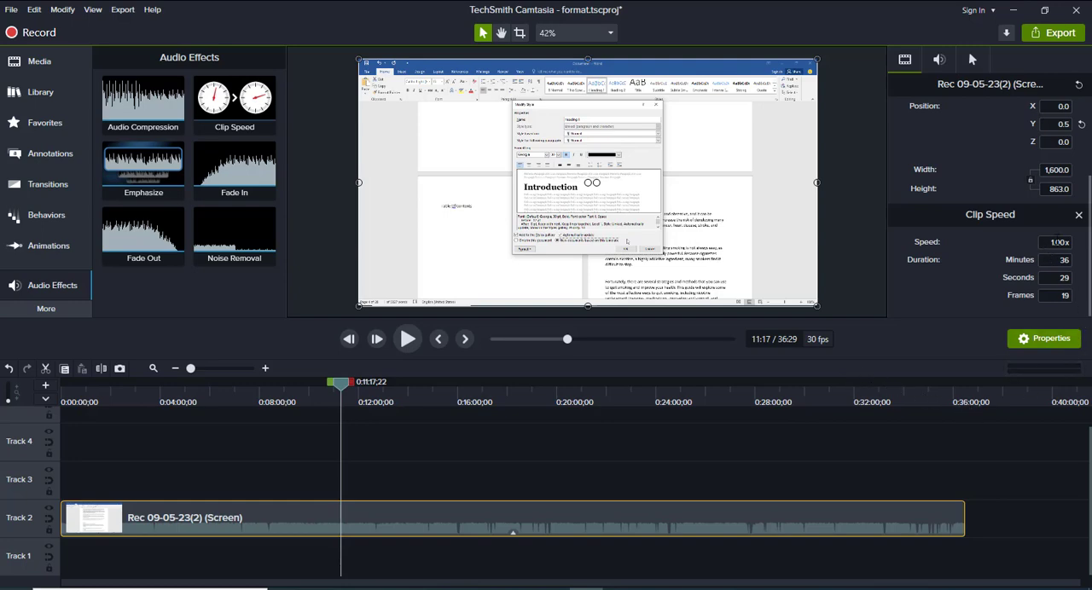
{"action": "left_click", "coordinate": [1050, 242]}
{"action": "type", "text": "2"}
{"action": "key", "text": "Return"}
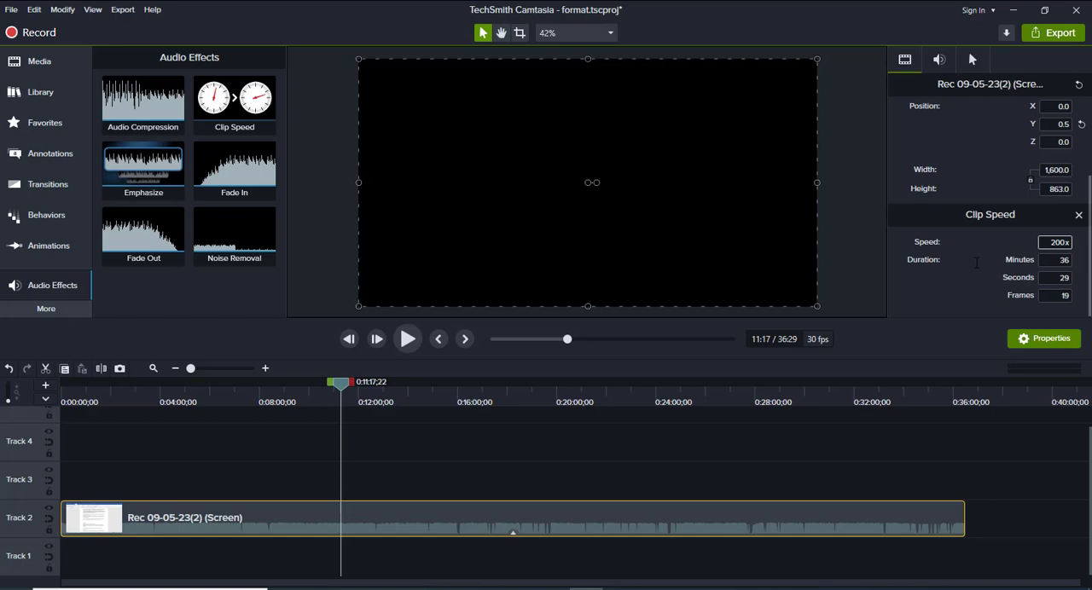
{"action": "key", "text": "Return"}
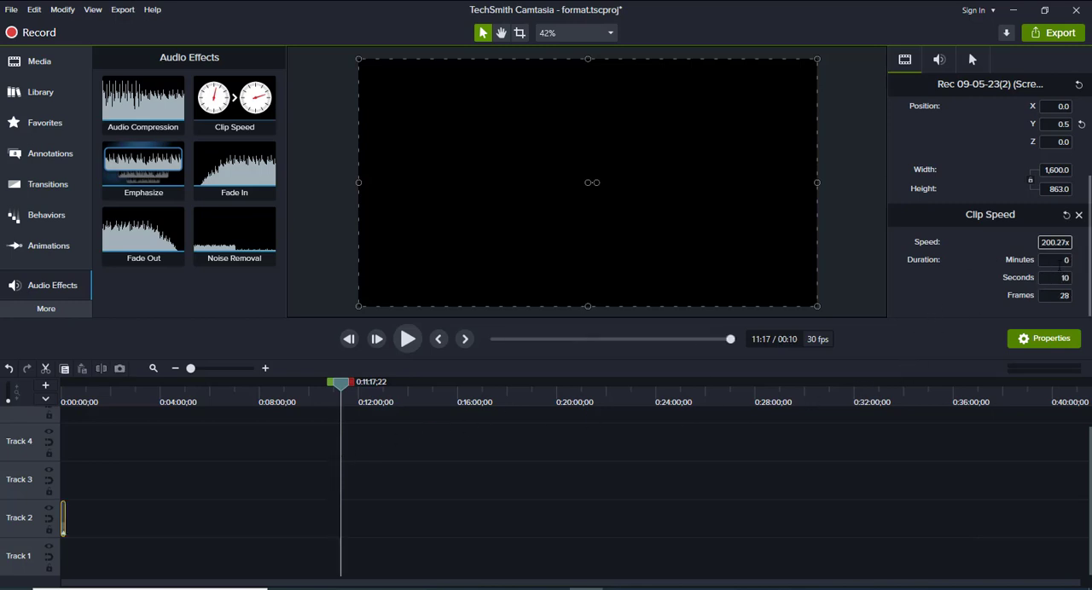
Set the Track 2 recording's clip speed to 2x
{"action": "left_click_drag", "start_coordinate": [1054, 242], "coordinate": [994, 245]}
{"action": "key", "text": "BackSpace"}
{"action": "type", "text": "2"}
{"action": "key", "text": "Return"}
{"action": "left_click_drag", "start_coordinate": [1067, 242], "coordinate": [1023, 246]}
{"action": "key", "text": "BackSpace"}
{"action": "type", "text": "2x"}
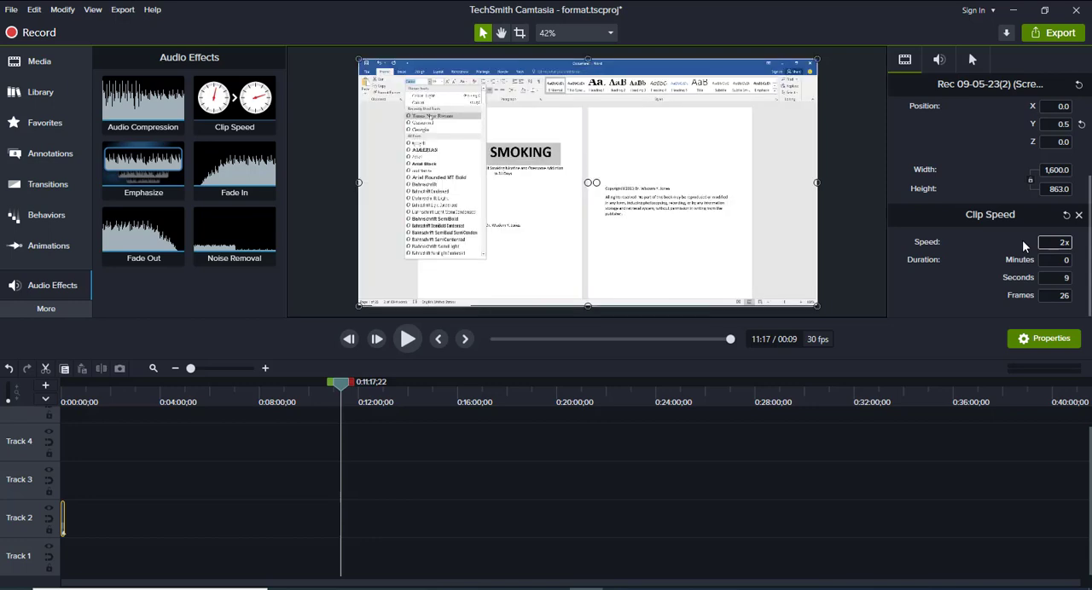
{"action": "key", "text": "Return"}
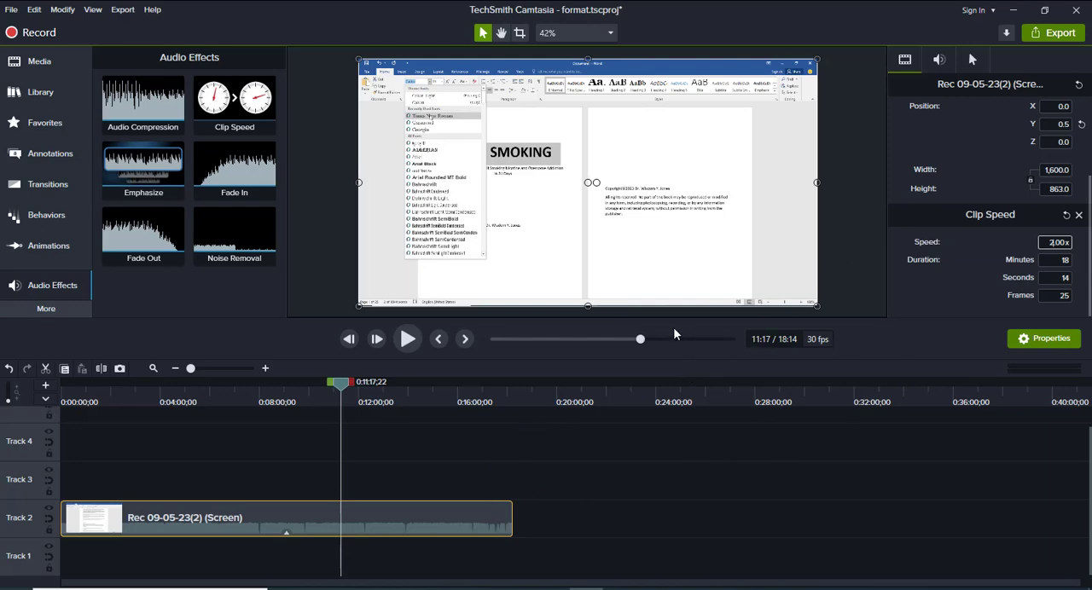
Play a short stretch of the sped-up recording and set its clip speed back to 1.00x
{"action": "left_click", "coordinate": [409, 342]}
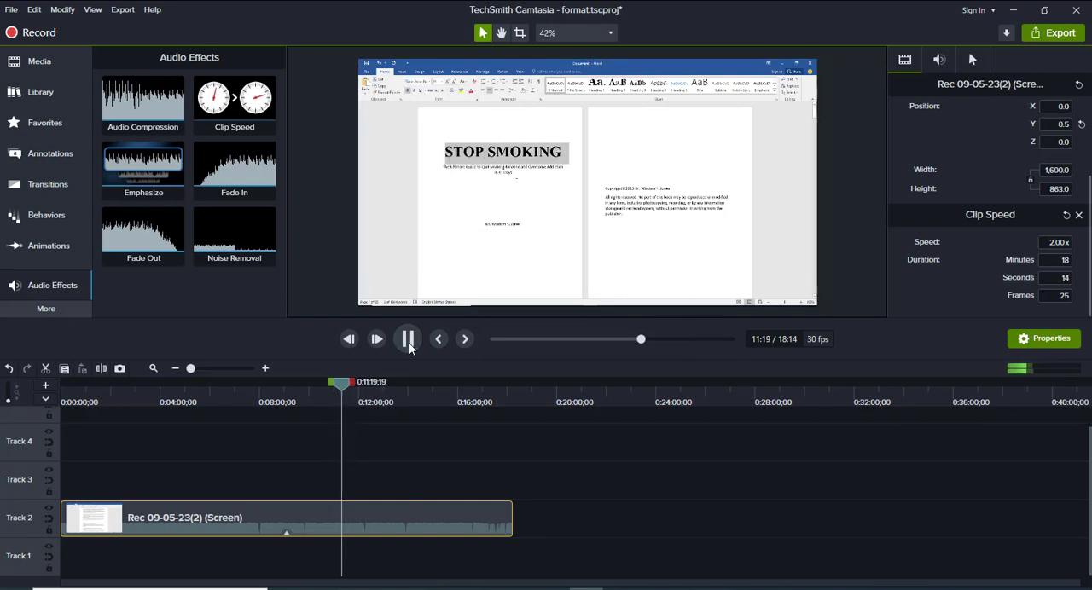
{"action": "left_click", "coordinate": [408, 340]}
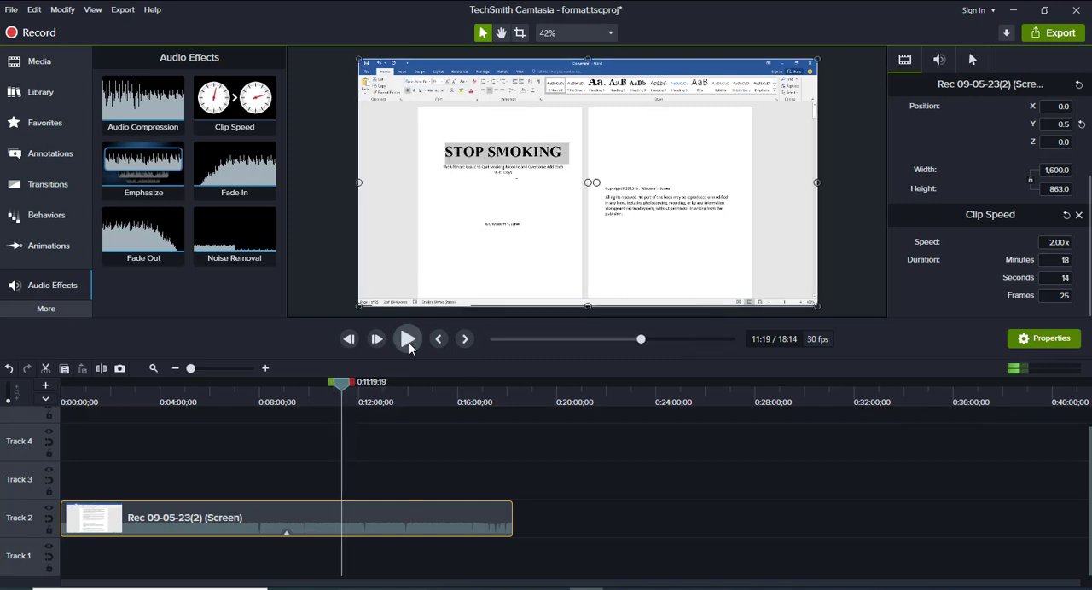
{"action": "left_click", "coordinate": [1054, 243]}
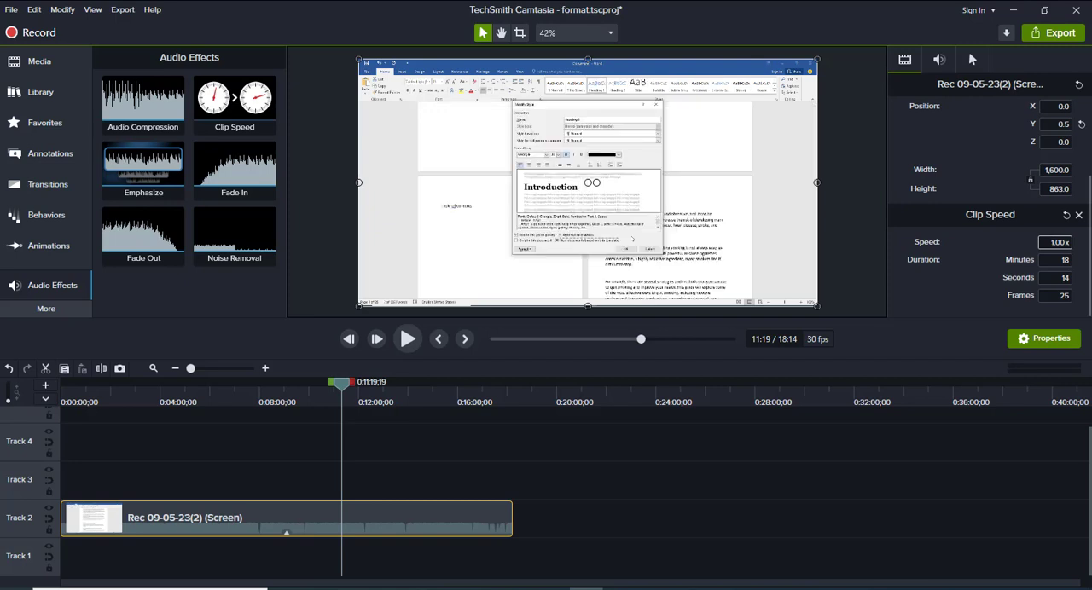
{"action": "key", "text": "Return"}
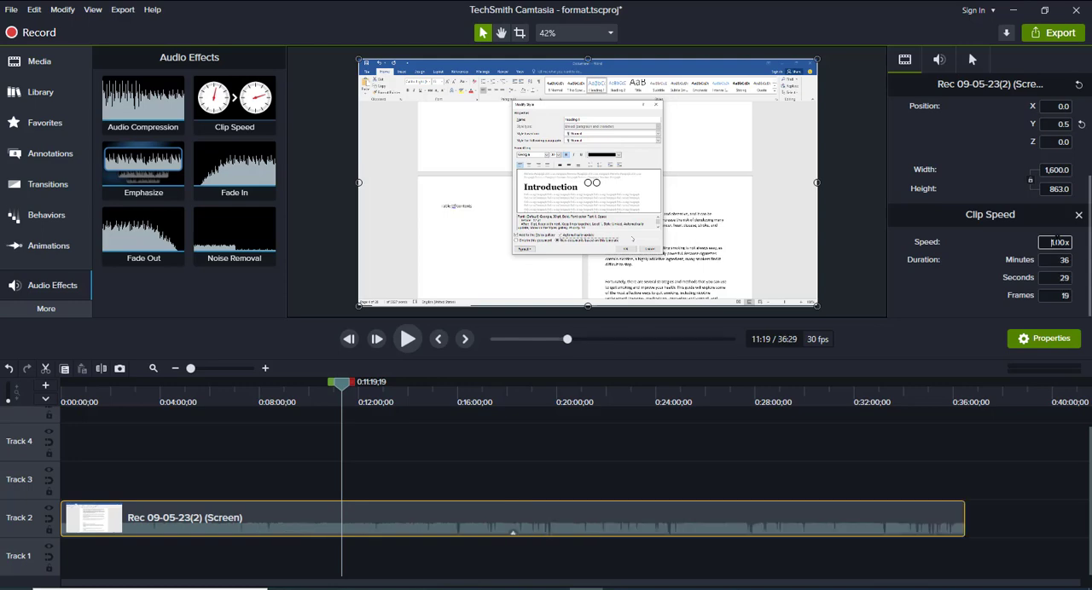
Try a clip speed of 0.50x on the Track 2 recording, and return the speed to 1x
{"action": "double_click", "coordinate": [1041, 243]}
{"action": "type", "text": "0.50"}
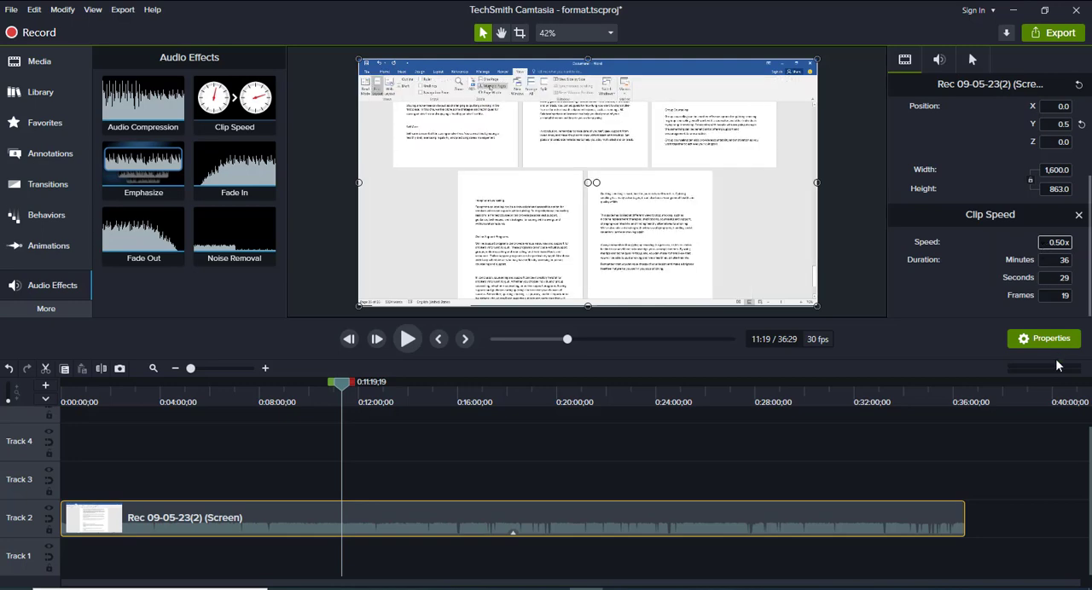
{"action": "key", "text": "Return"}
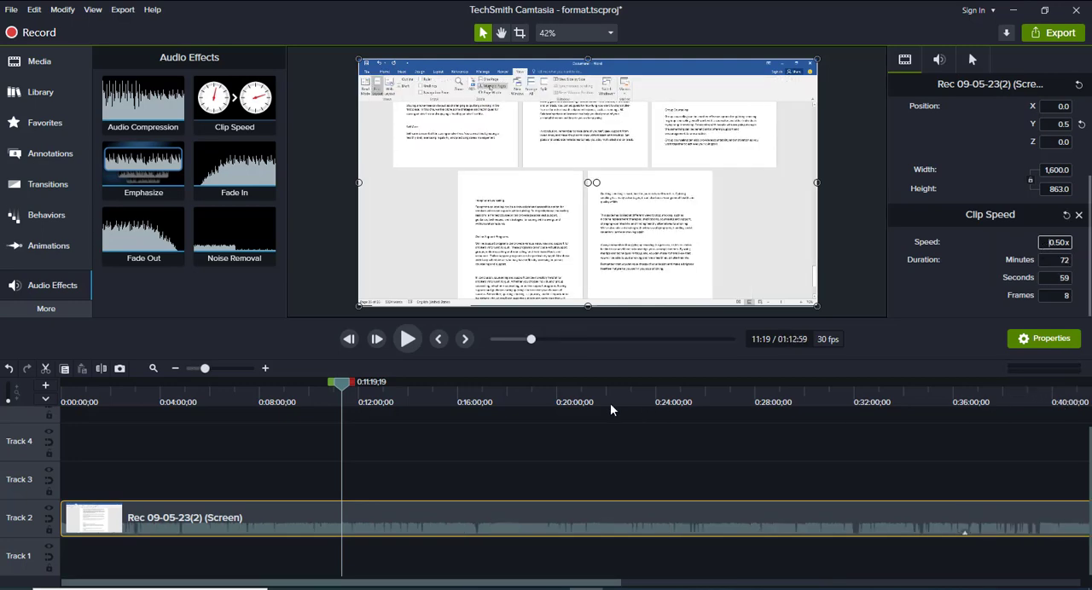
{"action": "left_click", "coordinate": [176, 370]}
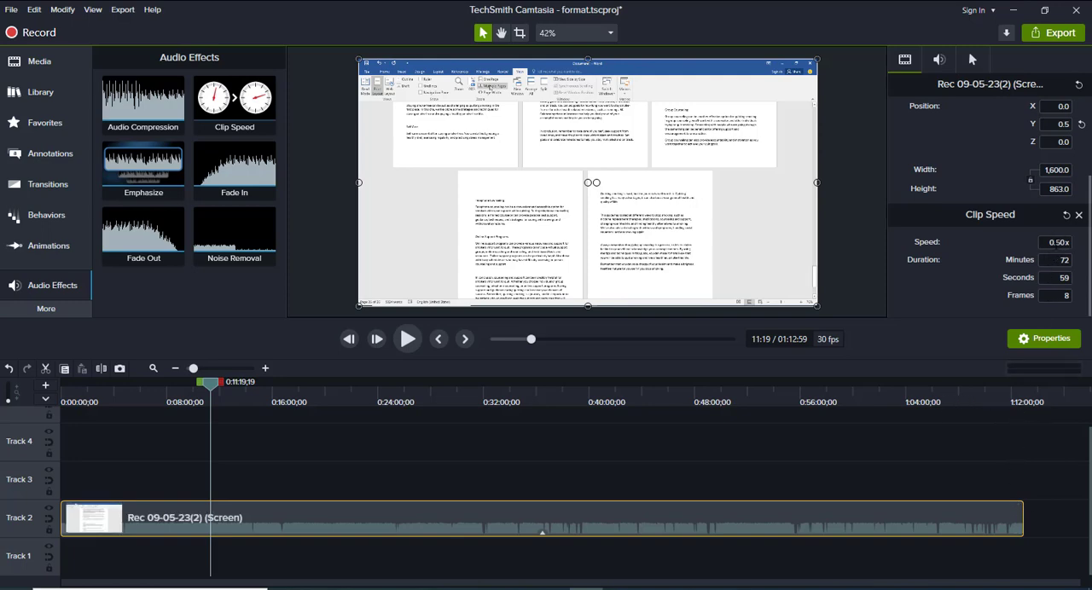
{"action": "left_click", "coordinate": [1053, 243]}
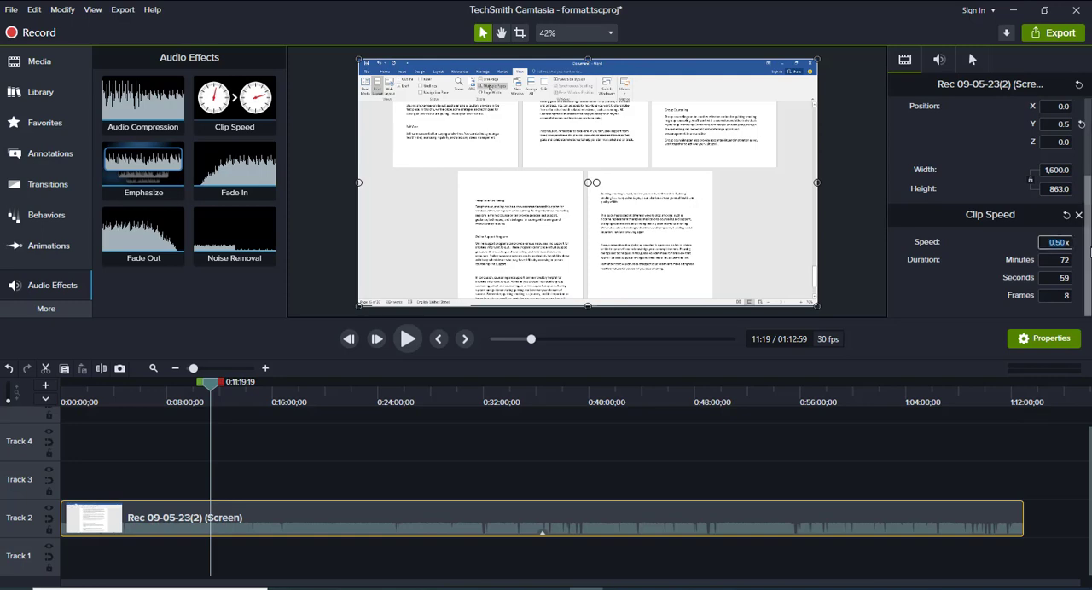
{"action": "type", "text": "1x"}
{"action": "key", "text": "Return"}
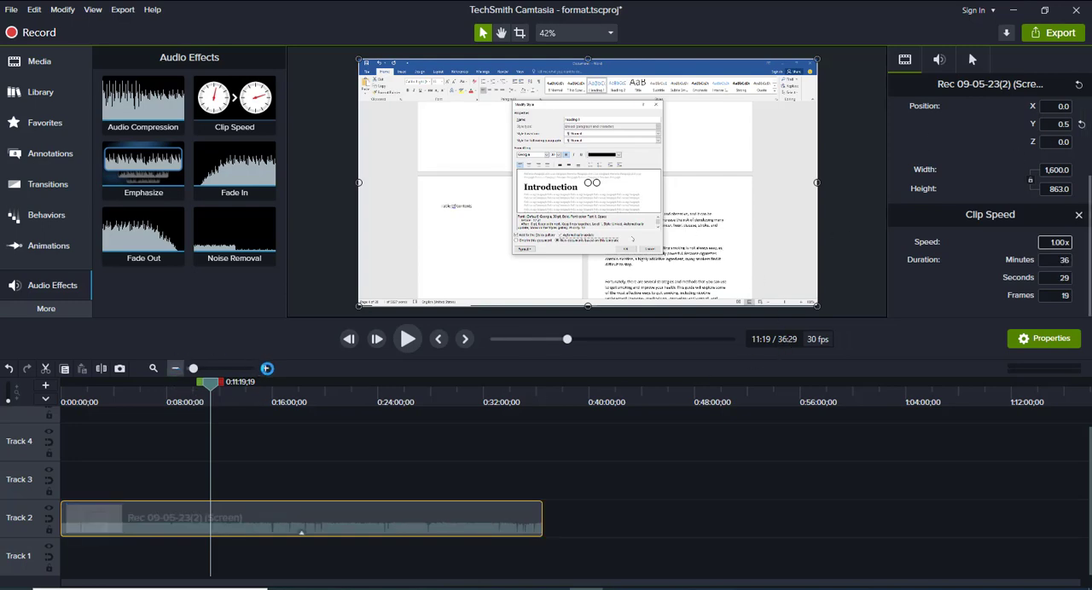
{"action": "left_click", "coordinate": [265, 370]}
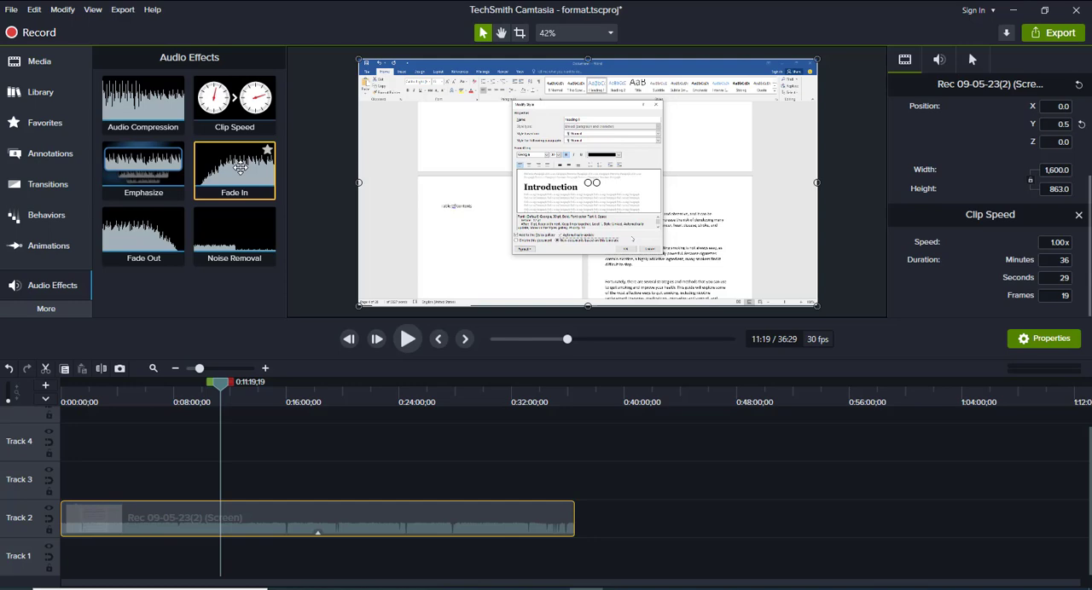
Add the Fade In audio effect to the start of the Track 2 recording and extend the fade to about 1:43
{"action": "left_click_drag", "start_coordinate": [240, 167], "coordinate": [76, 520]}
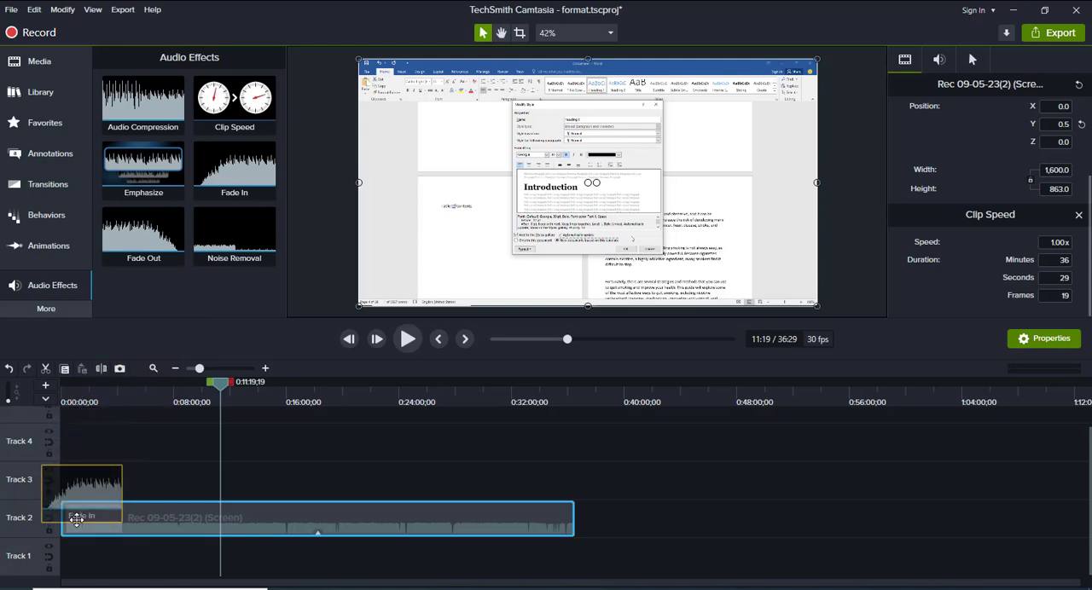
{"action": "left_click_drag", "start_coordinate": [76, 520], "coordinate": [84, 518]}
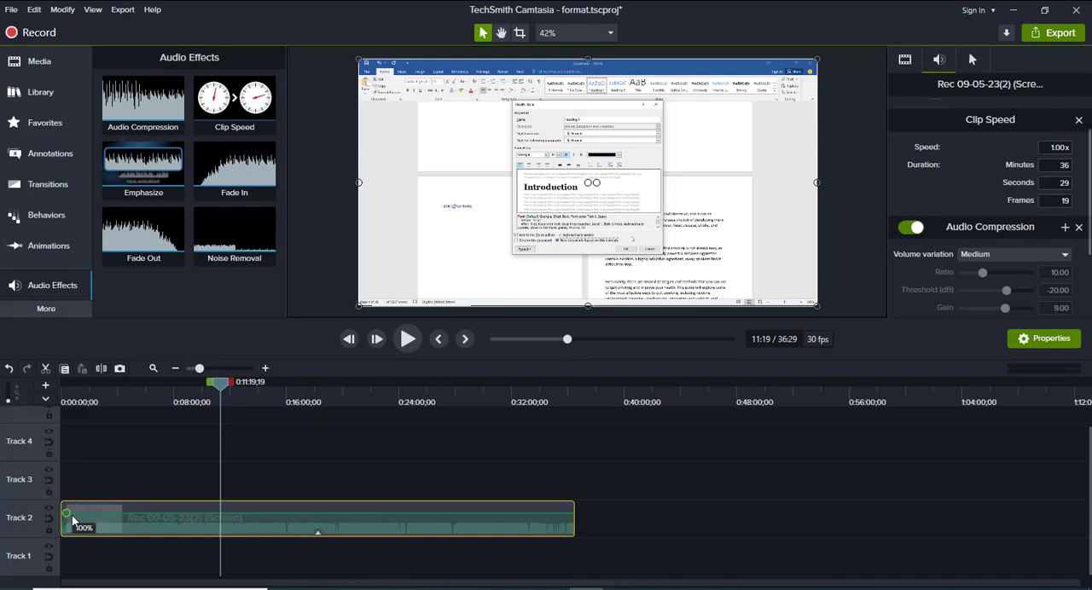
{"action": "left_click_drag", "start_coordinate": [72, 515], "coordinate": [83, 529]}
{"action": "left_click_drag", "start_coordinate": [211, 381], "coordinate": [87, 390]}
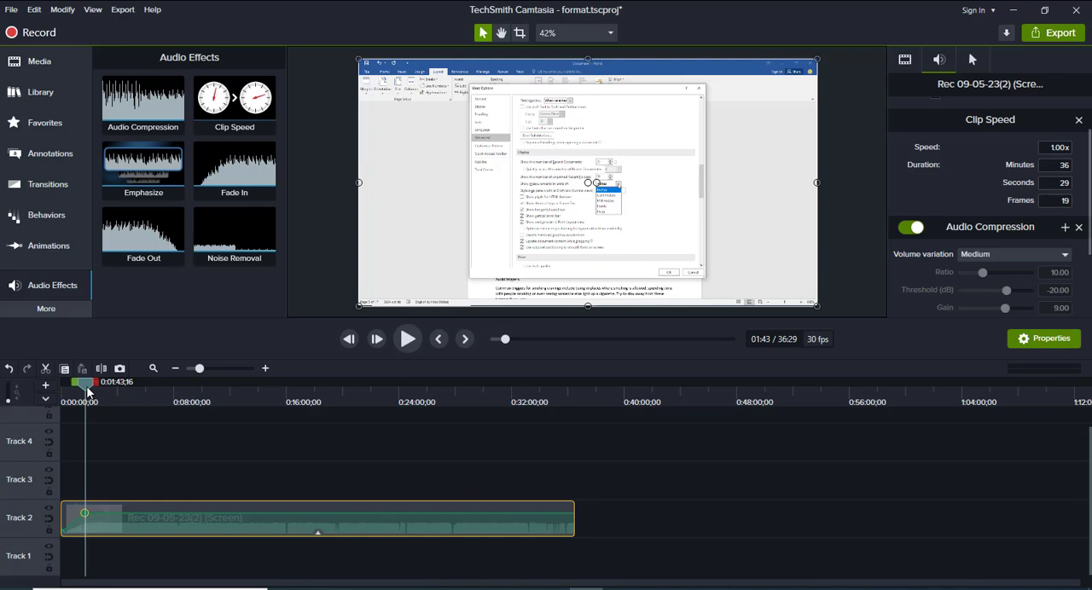
{"action": "left_click", "coordinate": [157, 385]}
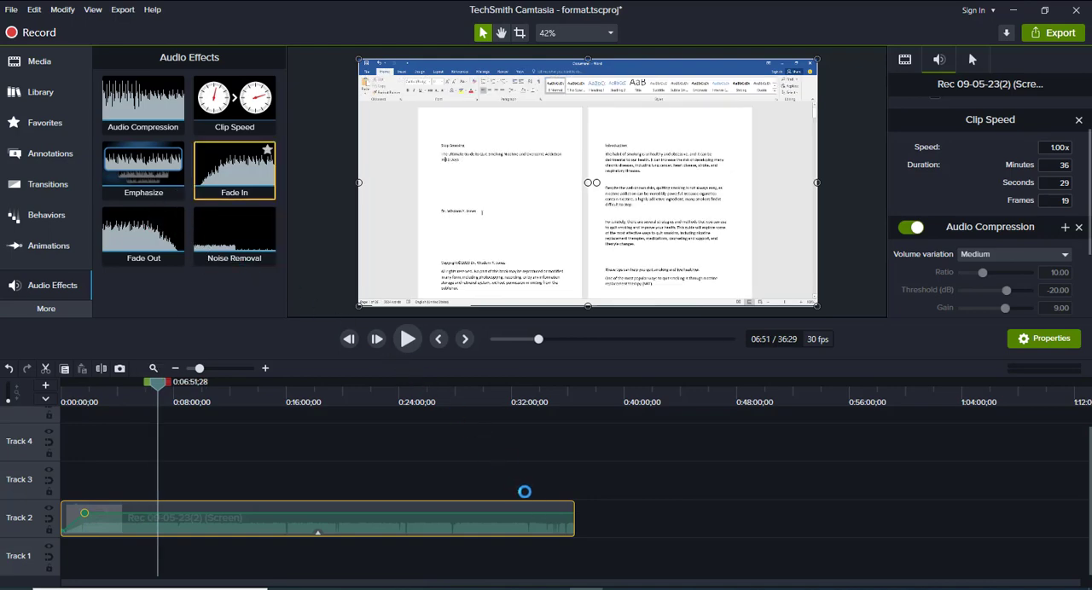
Try an audio fade at the end of the Track 2 recording and look through its audio effect settings
{"action": "left_click_drag", "start_coordinate": [525, 492], "coordinate": [543, 516]}
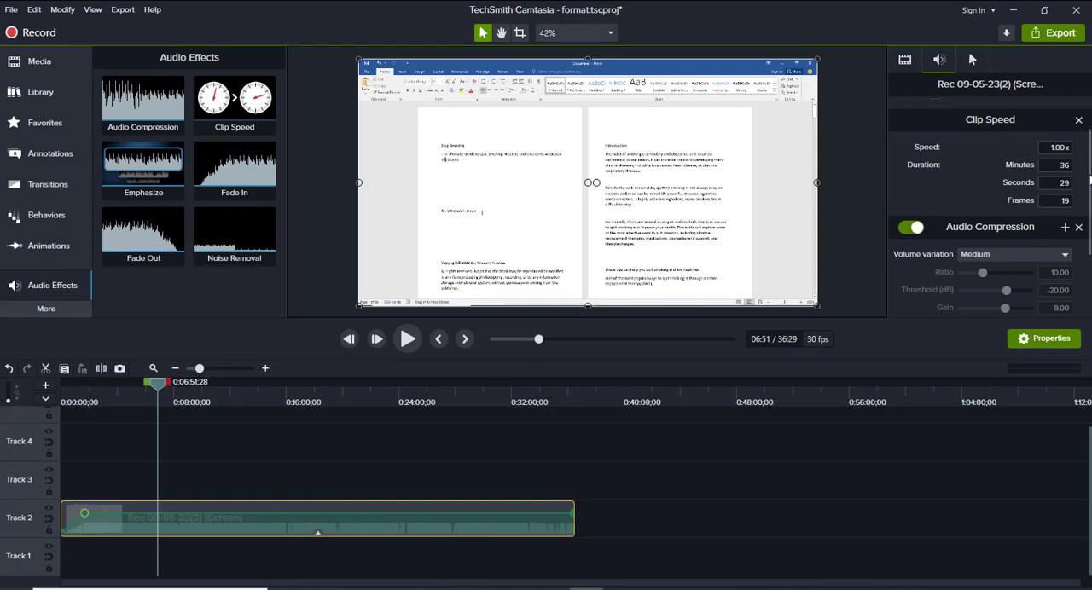
{"action": "scroll", "coordinate": [1088, 199], "scroll_direction": "down", "scroll_amount": 2}
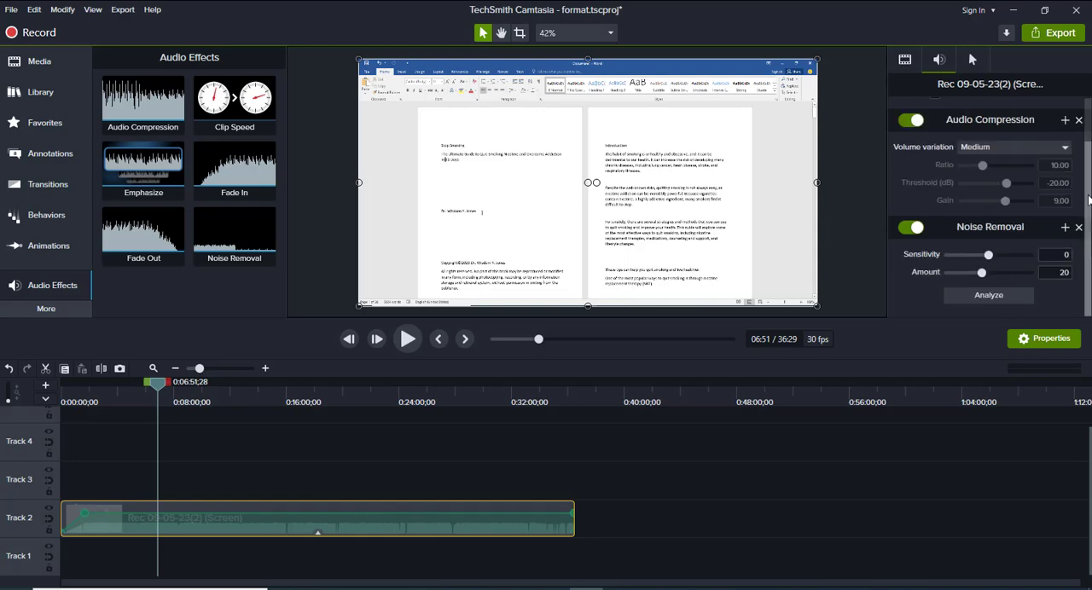
{"action": "scroll", "coordinate": [1081, 205], "scroll_direction": "up", "scroll_amount": 1}
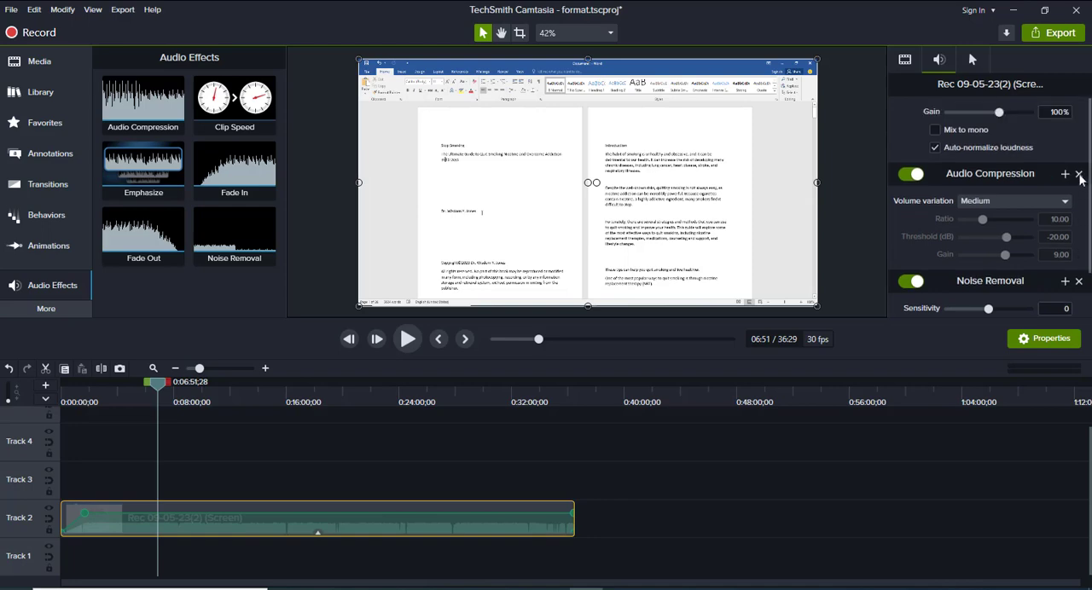
{"action": "scroll", "coordinate": [1083, 166], "scroll_direction": "down", "scroll_amount": 1}
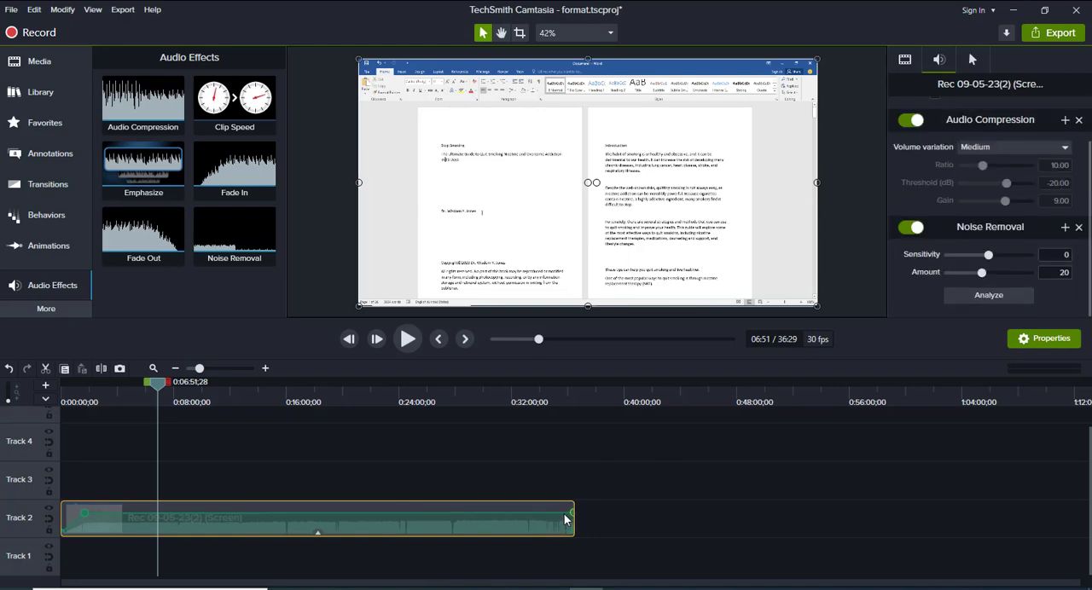
{"action": "left_click_drag", "start_coordinate": [554, 515], "coordinate": [577, 498]}
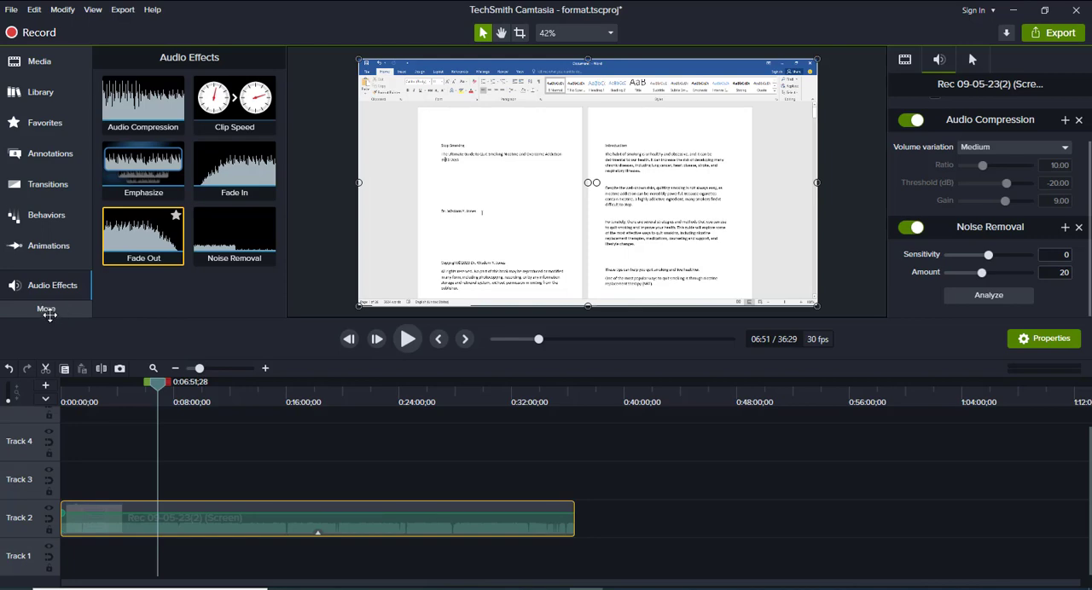
Add the Border visual effect to the Track 2 recording and shrink the recording on the canvas to about 1,517 by 818
{"action": "left_click", "coordinate": [47, 309]}
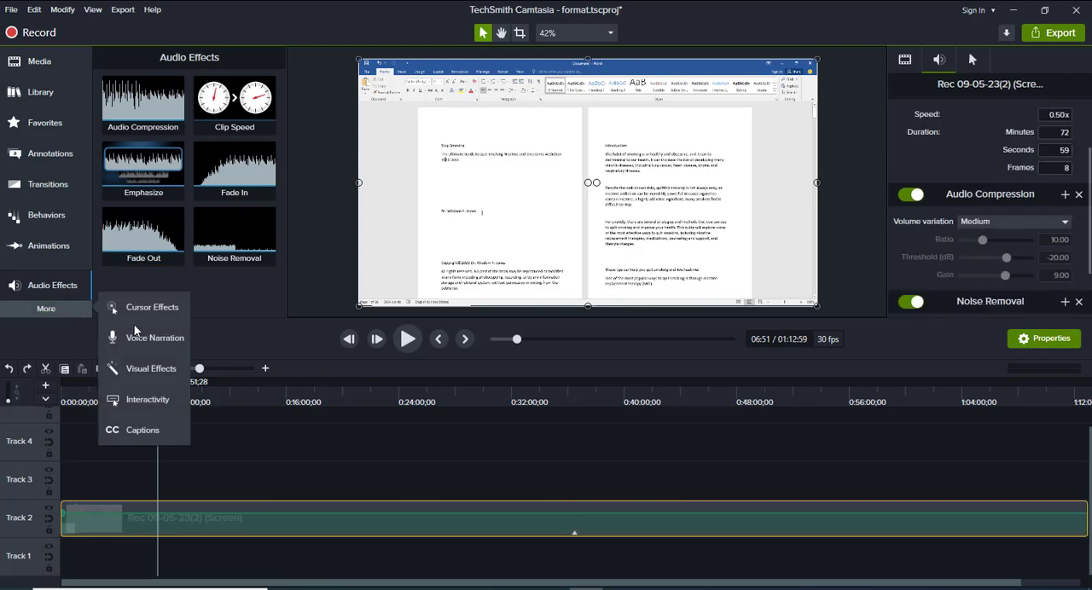
{"action": "left_click", "coordinate": [136, 366]}
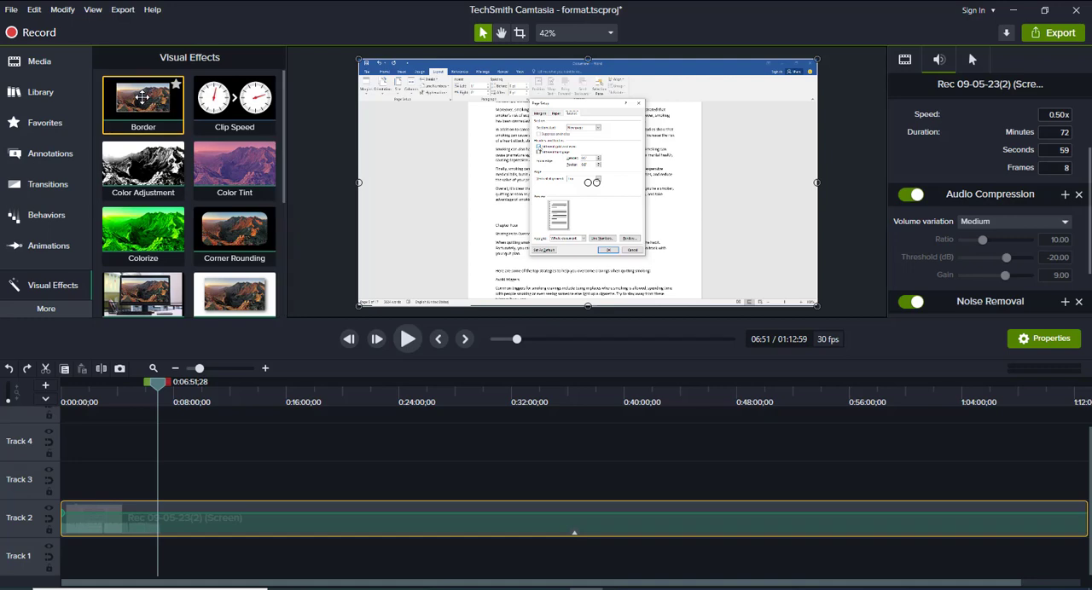
{"action": "left_click_drag", "start_coordinate": [142, 98], "coordinate": [184, 523]}
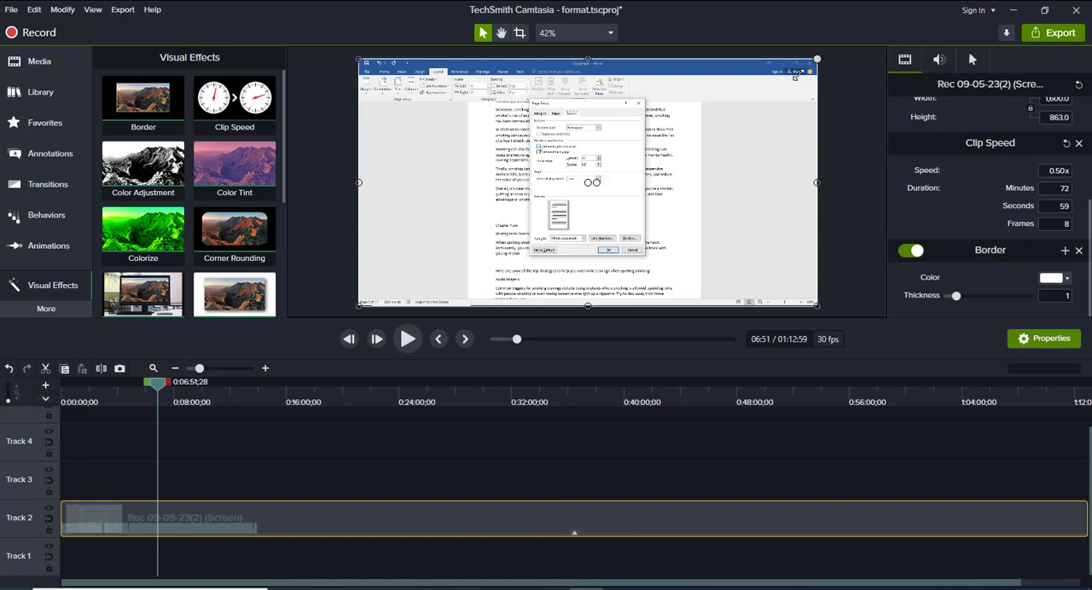
{"action": "left_click_drag", "start_coordinate": [817, 60], "coordinate": [794, 72]}
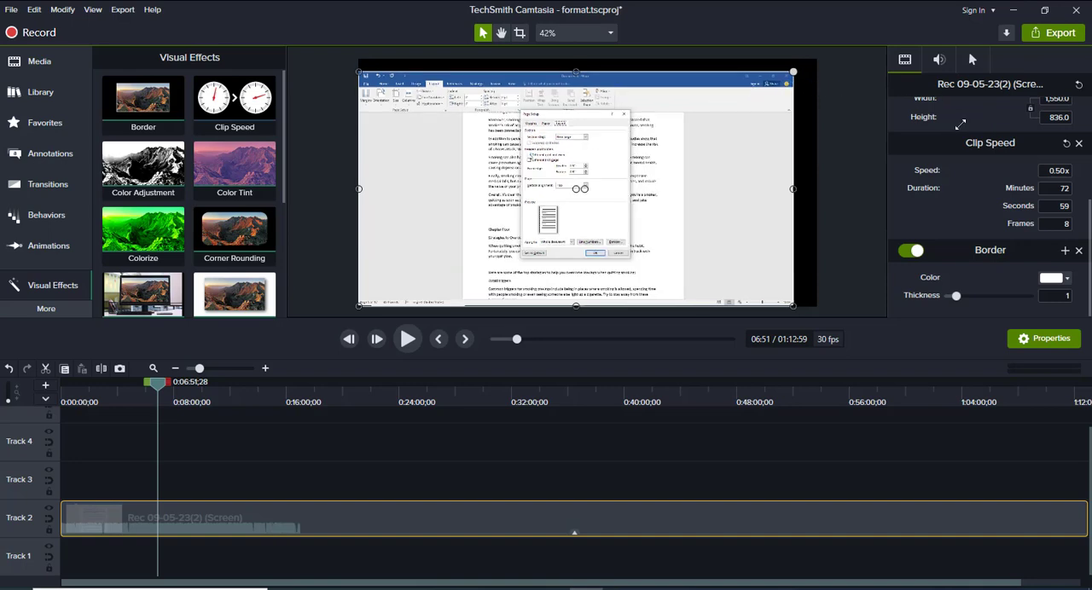
Make the border green with a thickness of 10, and scale the recording back to fill the canvas at 1,600 by 863
{"action": "left_click", "coordinate": [1066, 279]}
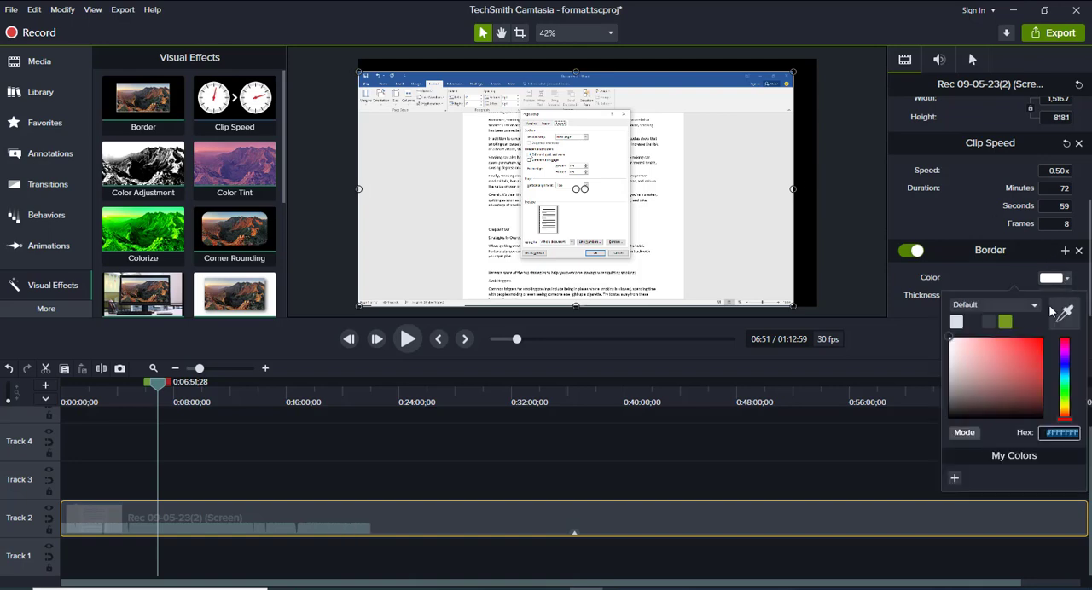
{"action": "left_click", "coordinate": [1005, 322]}
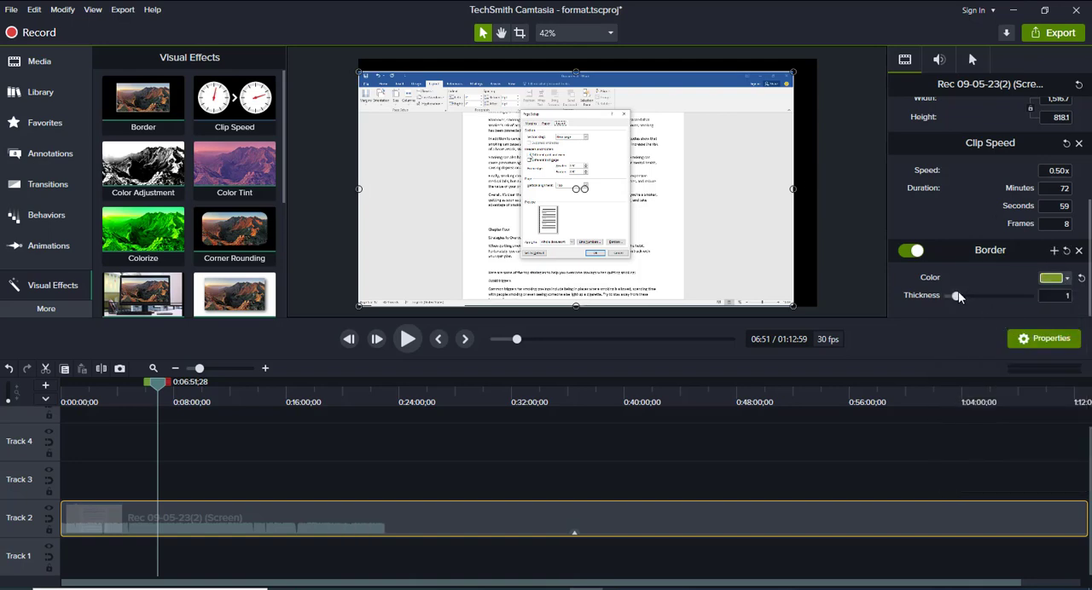
{"action": "left_click_drag", "start_coordinate": [958, 296], "coordinate": [992, 296]}
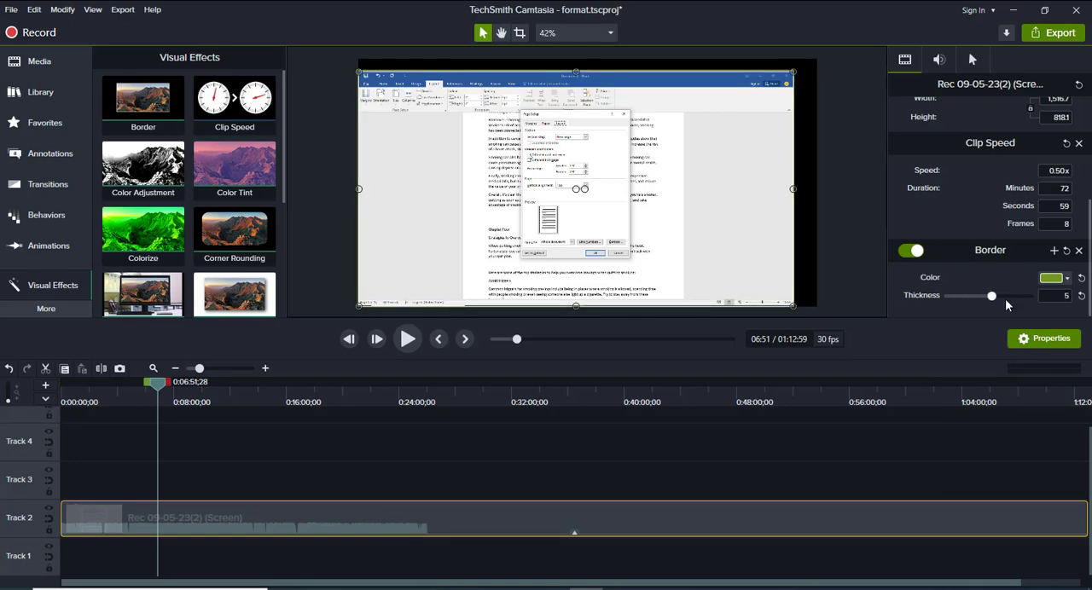
{"action": "left_click", "coordinate": [1028, 302]}
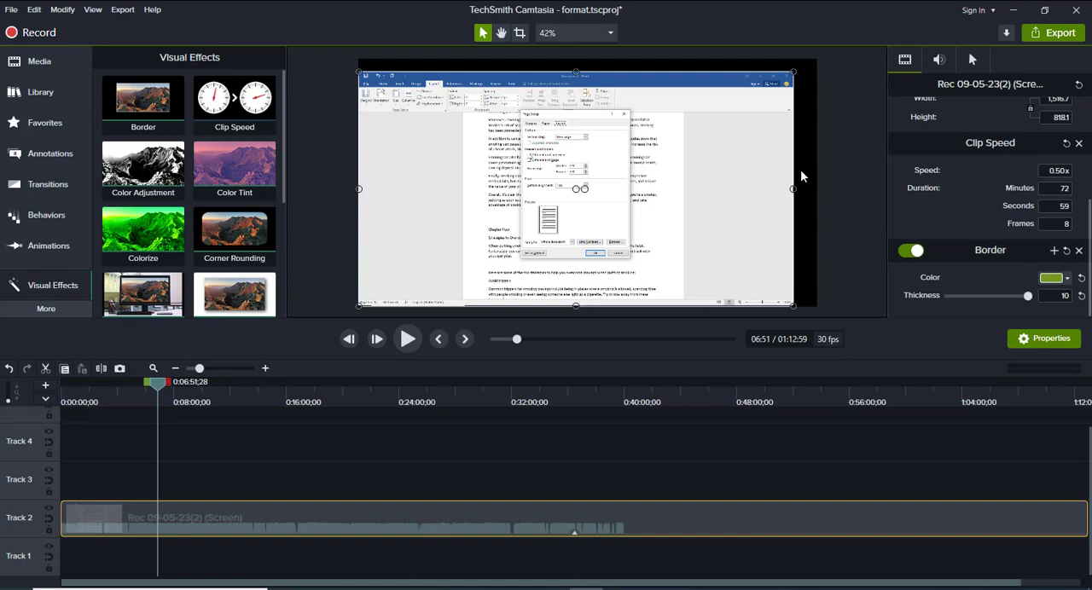
{"action": "left_click_drag", "start_coordinate": [793, 73], "coordinate": [817, 58]}
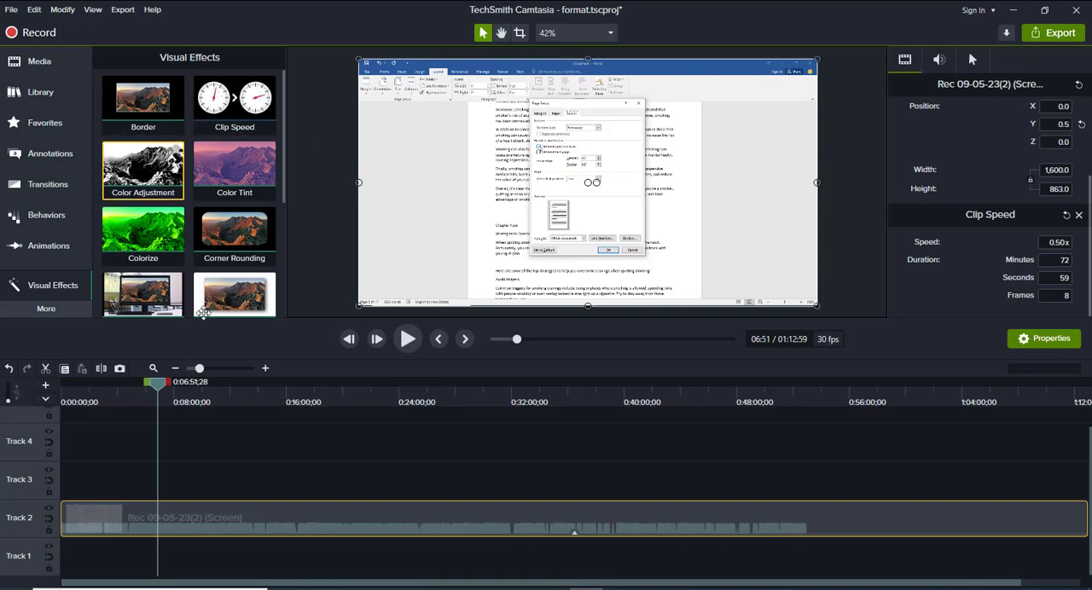
Place the playhead at about 12:58 and try the Color Adjustment visual effect on the Track 2 recording
{"action": "left_click", "coordinate": [200, 402]}
{"action": "left_click", "coordinate": [262, 417]}
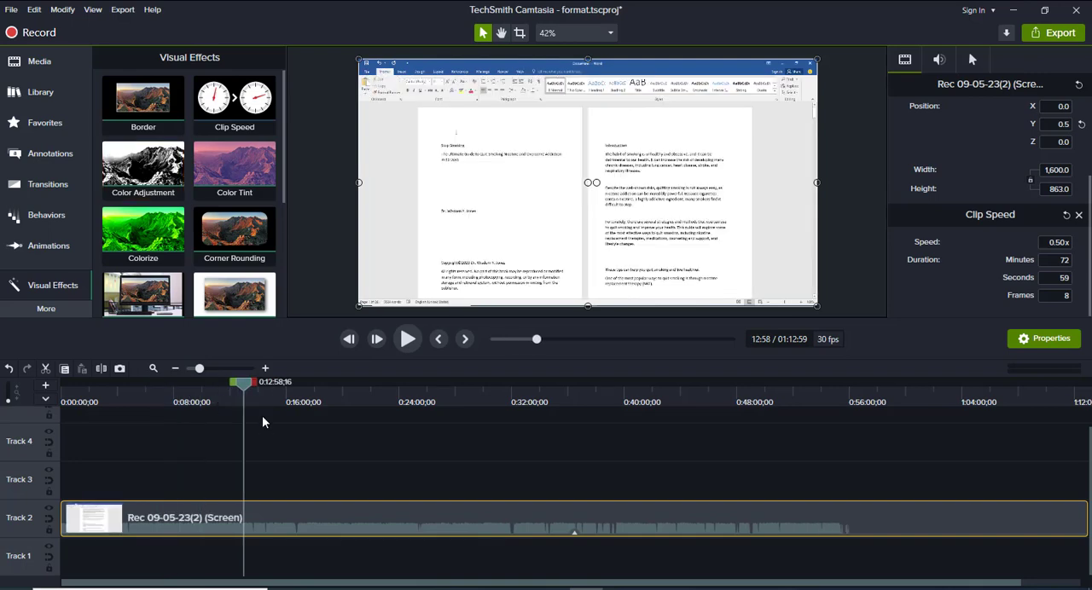
{"action": "left_click", "coordinate": [141, 164]}
{"action": "left_click_drag", "start_coordinate": [291, 438], "coordinate": [300, 517]}
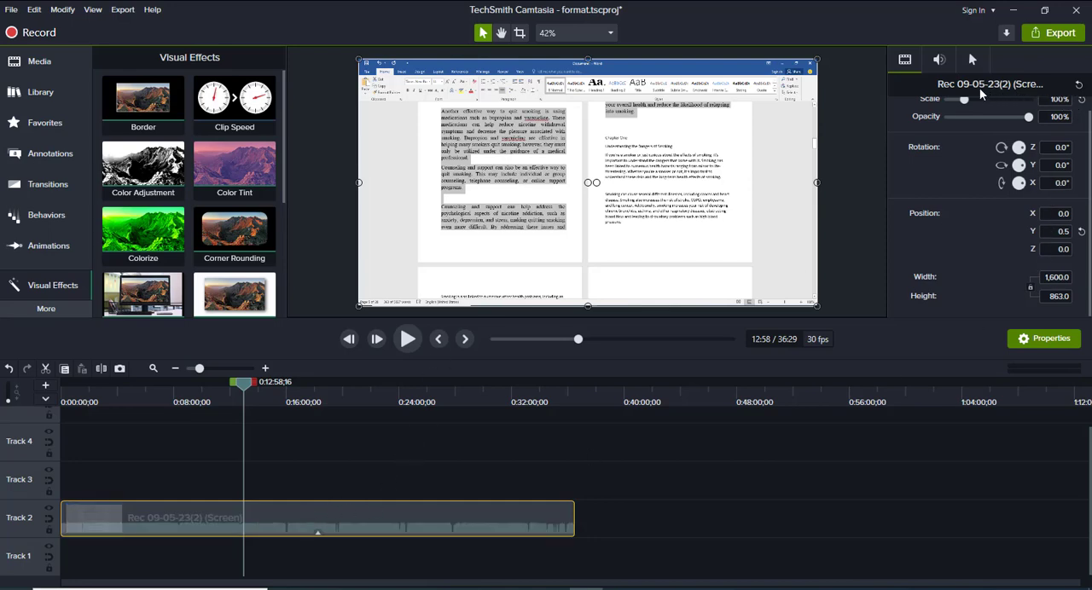
Look through the Track 2 recording's gain, Audio Compression and Noise Removal settings
{"action": "left_click", "coordinate": [939, 60]}
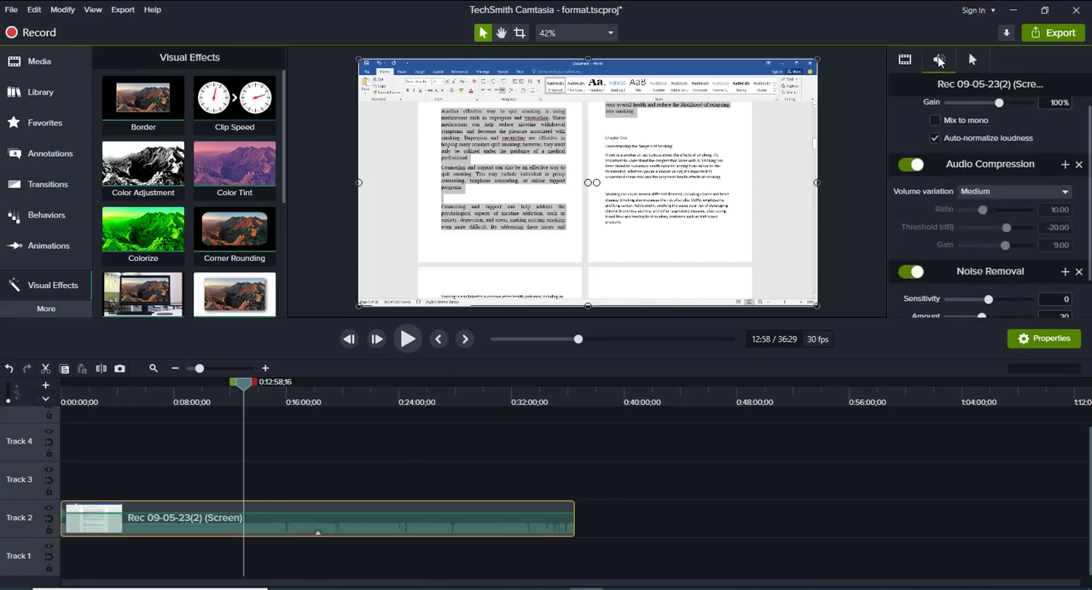
{"action": "scroll", "coordinate": [1079, 243], "scroll_direction": "down", "scroll_amount": 2}
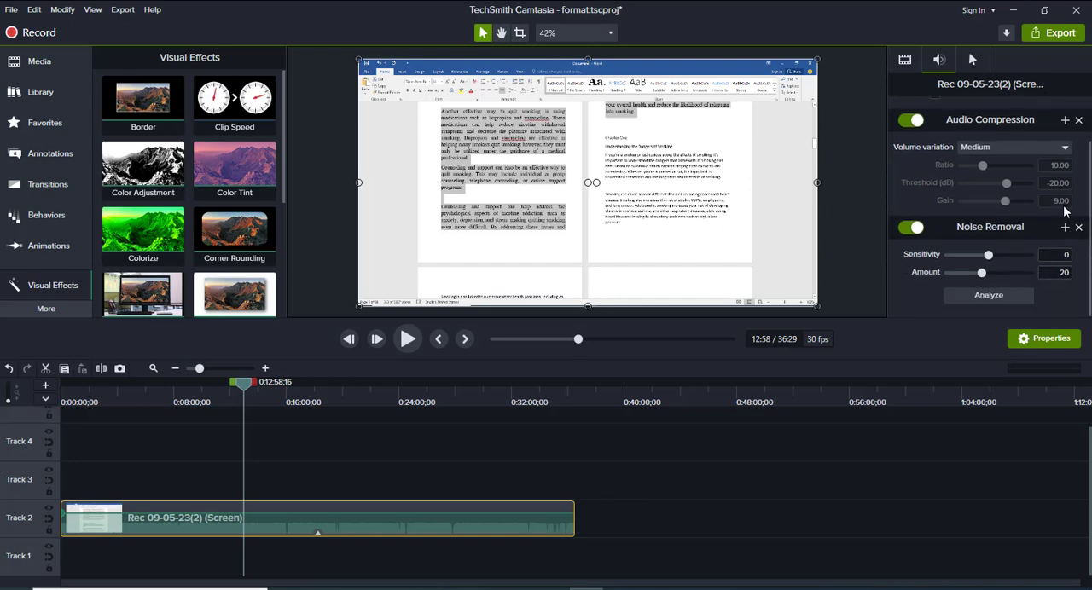
{"action": "scroll", "coordinate": [1079, 202], "scroll_direction": "up", "scroll_amount": 2}
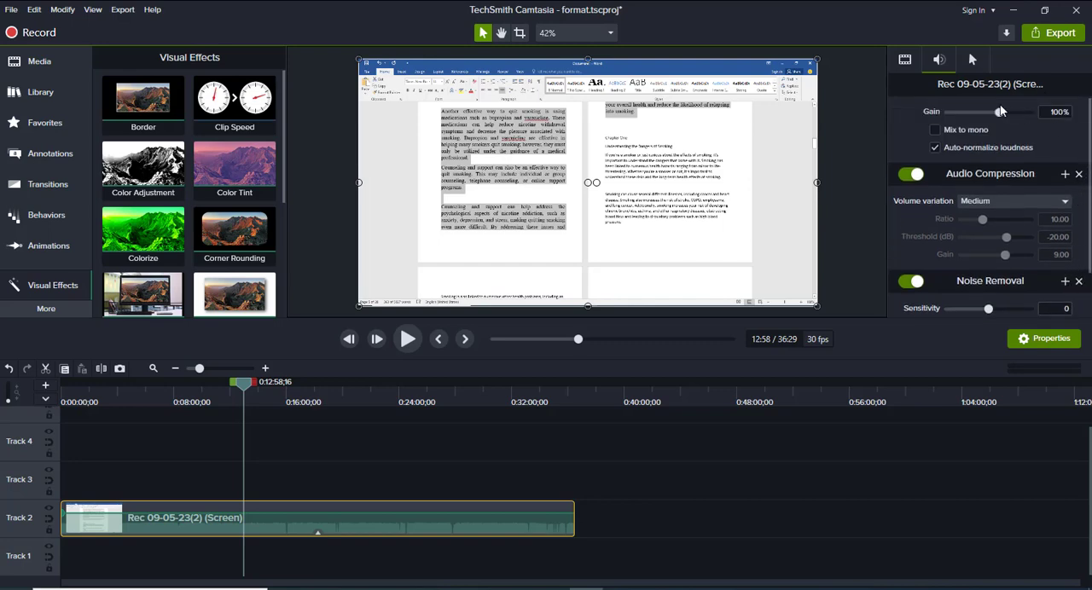
{"action": "scroll", "coordinate": [1073, 256], "scroll_direction": "down", "scroll_amount": 1}
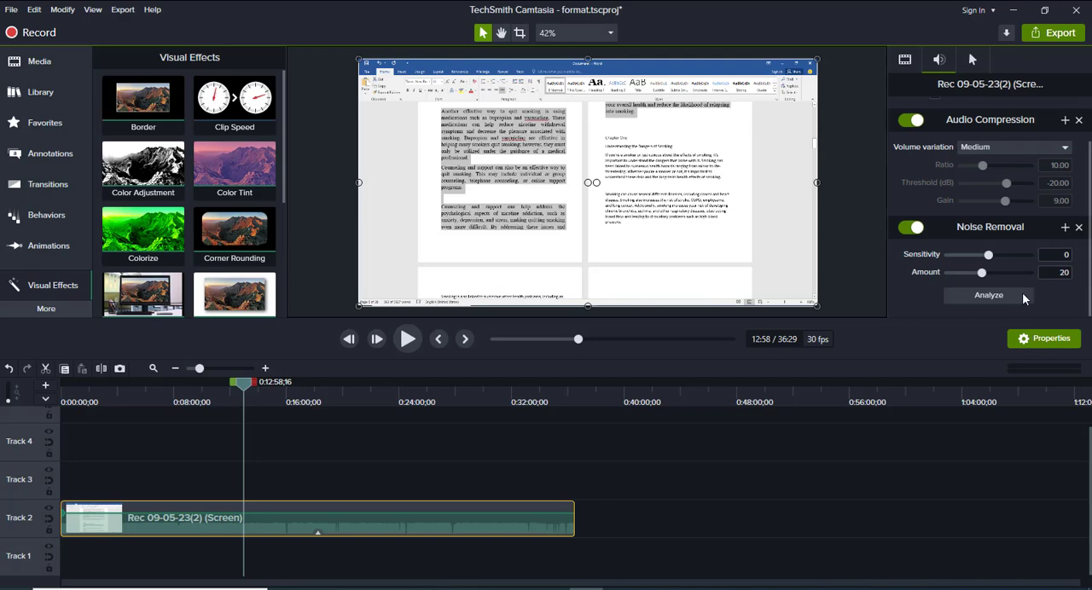
{"action": "scroll", "coordinate": [1083, 171], "scroll_direction": "up", "scroll_amount": 1}
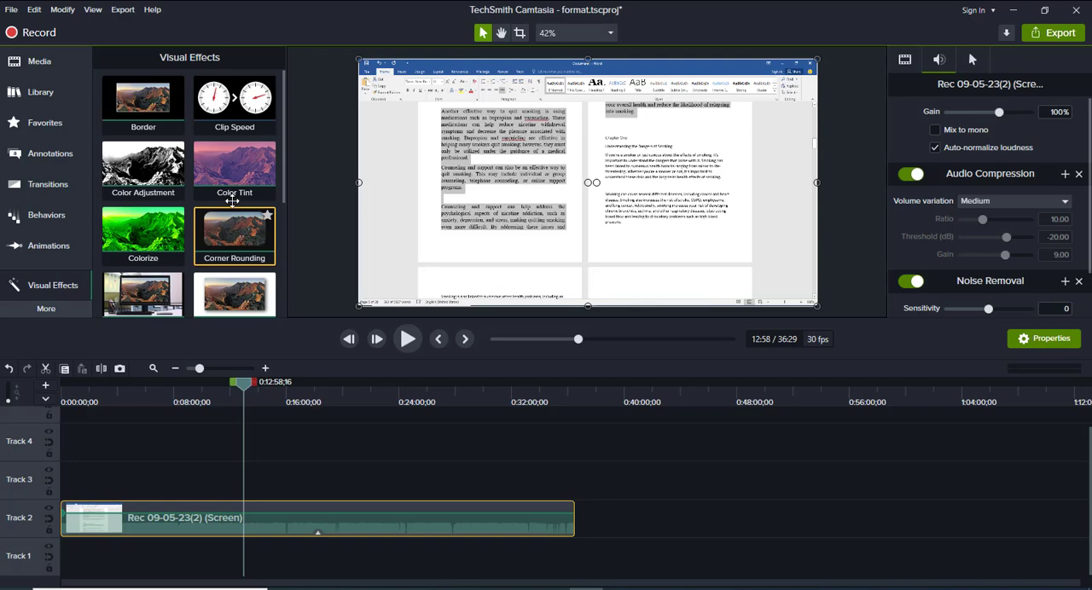
Undo the last change to the Track 2 recording and look through the remaining visual effects
{"action": "key", "text": "ctrl+z"}
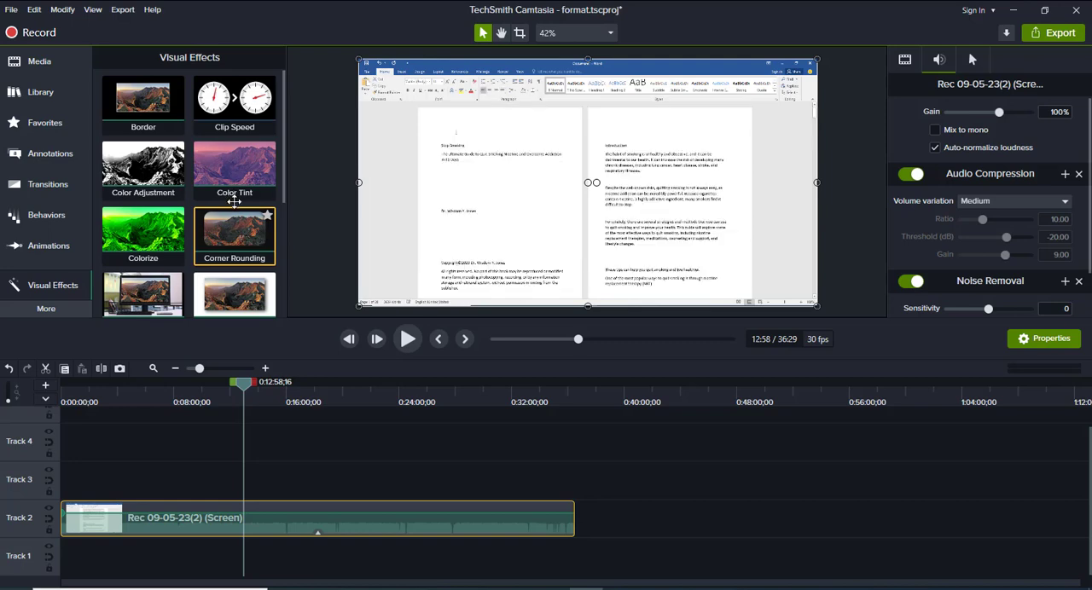
{"action": "scroll", "coordinate": [233, 196], "scroll_direction": "down", "scroll_amount": 2}
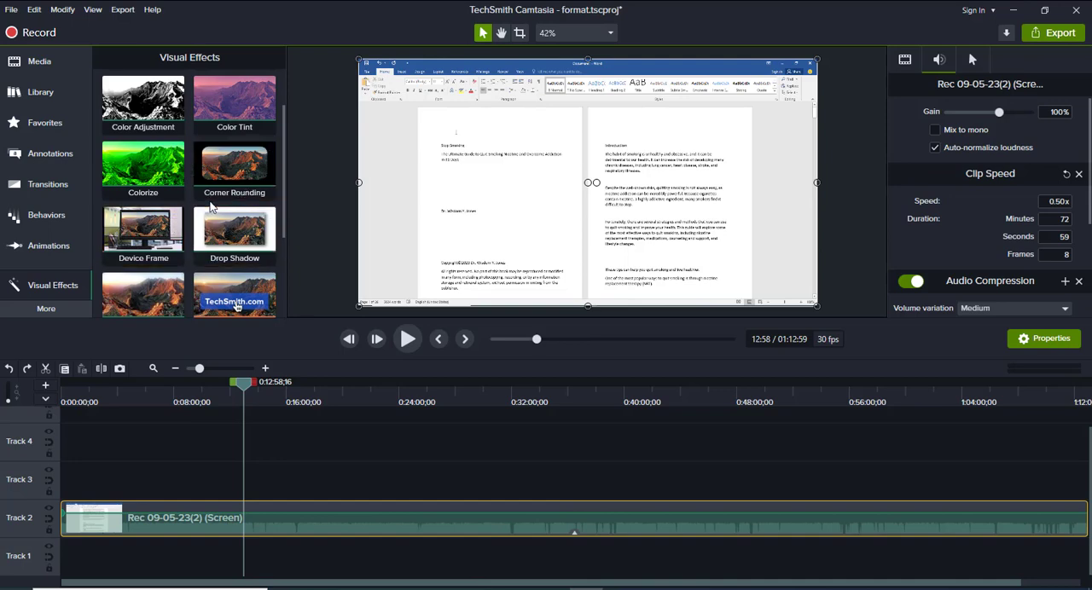
{"action": "scroll", "coordinate": [248, 211], "scroll_direction": "down", "scroll_amount": 1}
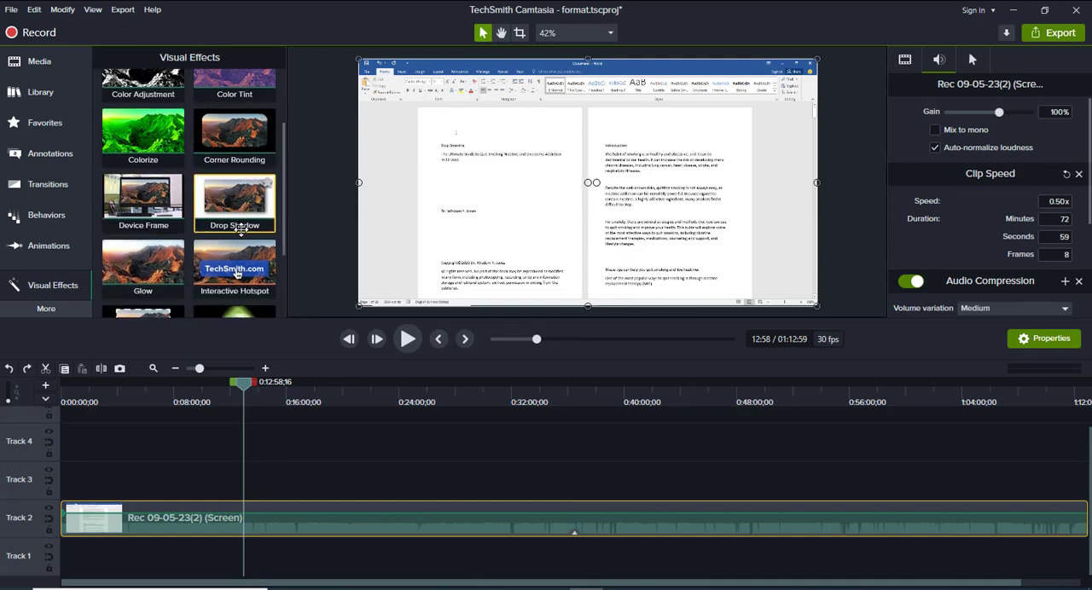
{"action": "scroll", "coordinate": [164, 240], "scroll_direction": "down", "scroll_amount": 1}
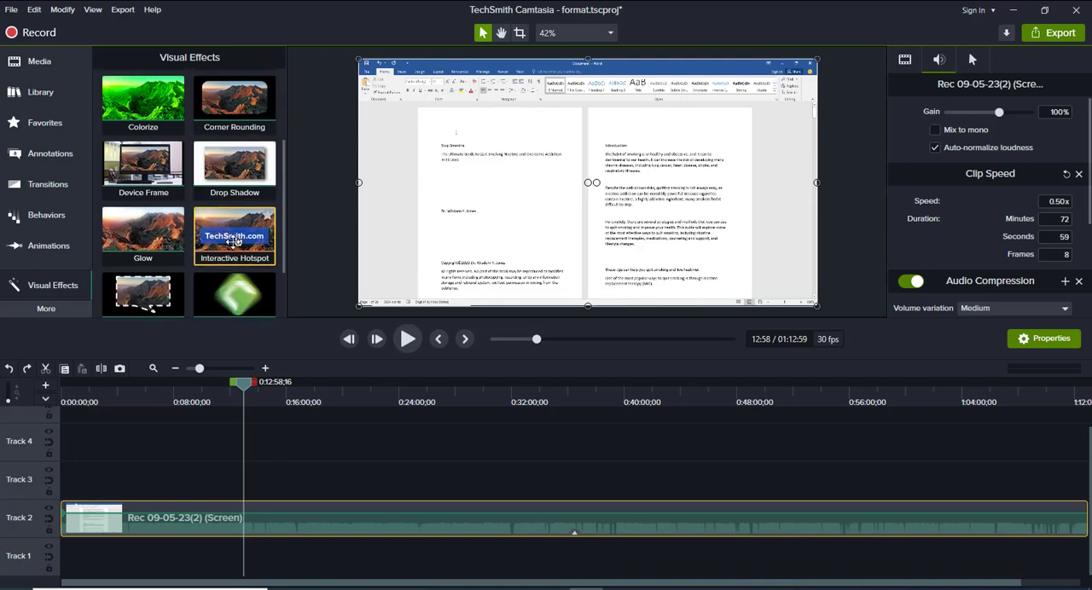
{"action": "scroll", "coordinate": [183, 226], "scroll_direction": "down", "scroll_amount": 2}
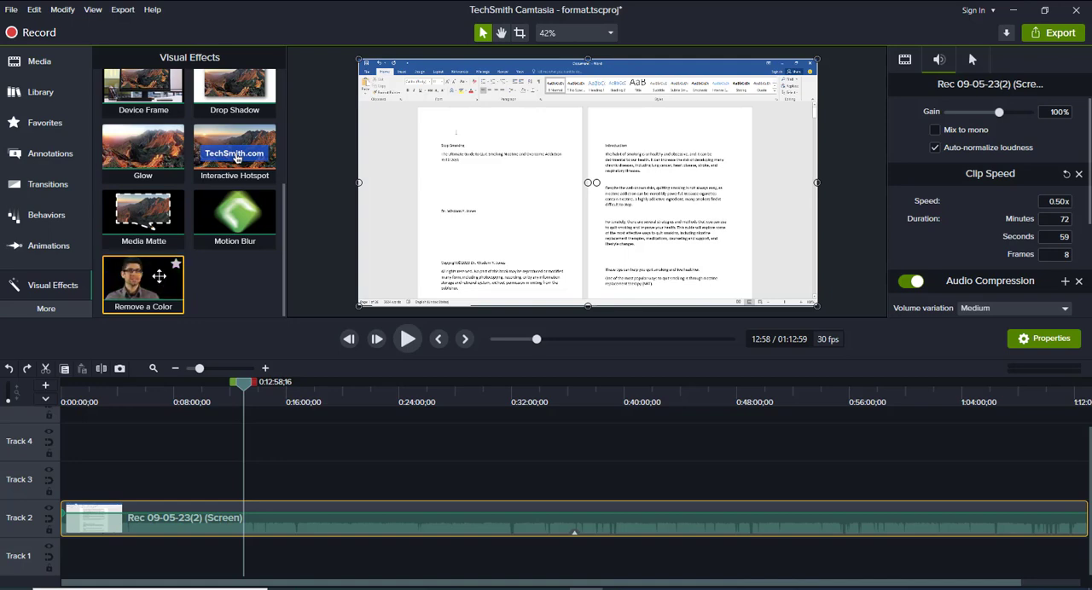
Try the Remove a Color visual effect on the Track 2 recording and delete the recording's Clip Speed effect
{"action": "left_click_drag", "start_coordinate": [145, 278], "coordinate": [377, 523]}
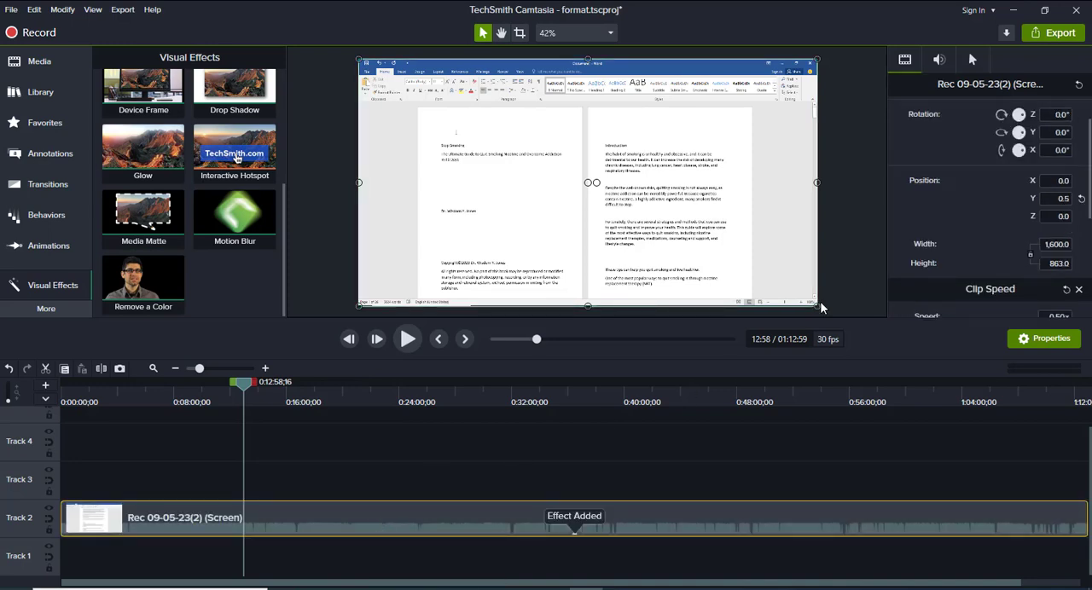
{"action": "scroll", "coordinate": [1073, 224], "scroll_direction": "down", "scroll_amount": 3}
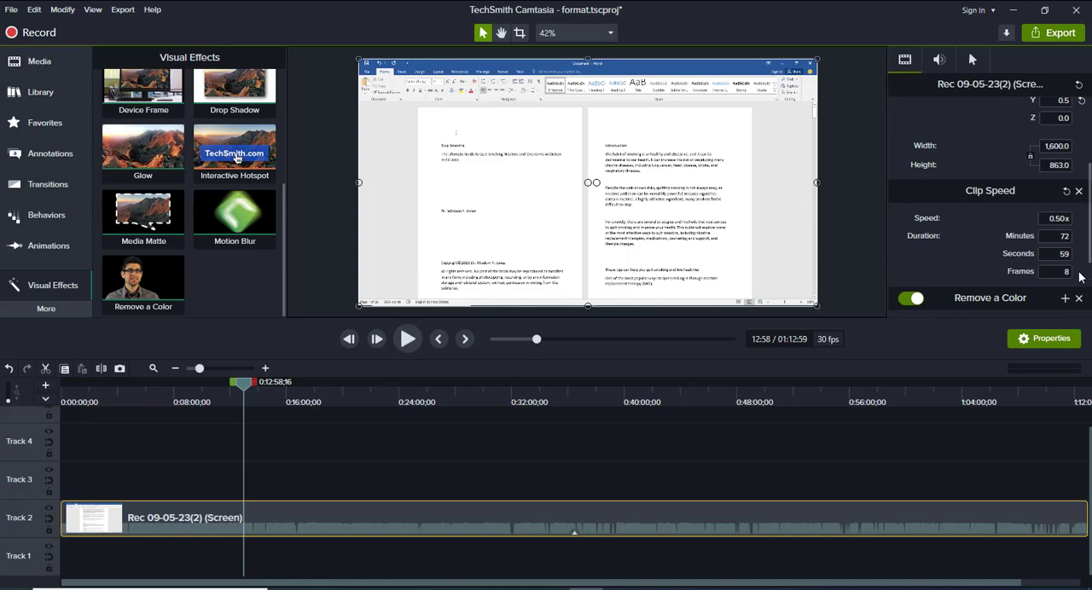
{"action": "left_click", "coordinate": [1078, 191]}
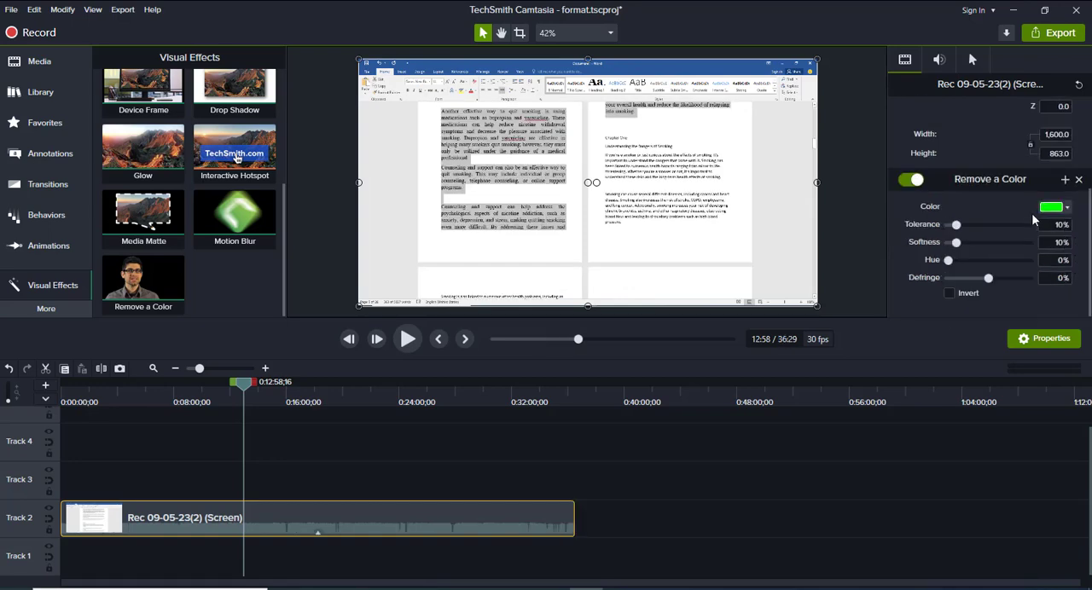
Try removing the blue of the Word title bar sampled from the canvas, and reset the Remove a Color effect to its defaults
{"action": "left_click", "coordinate": [1059, 206]}
{"action": "left_click", "coordinate": [1064, 207]}
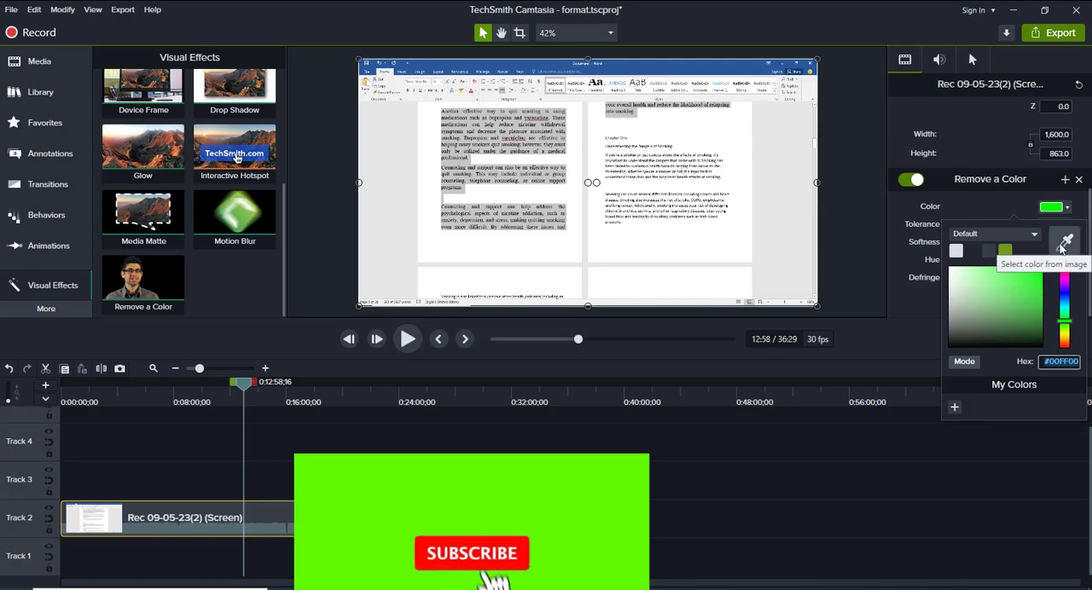
{"action": "left_click", "coordinate": [1064, 243]}
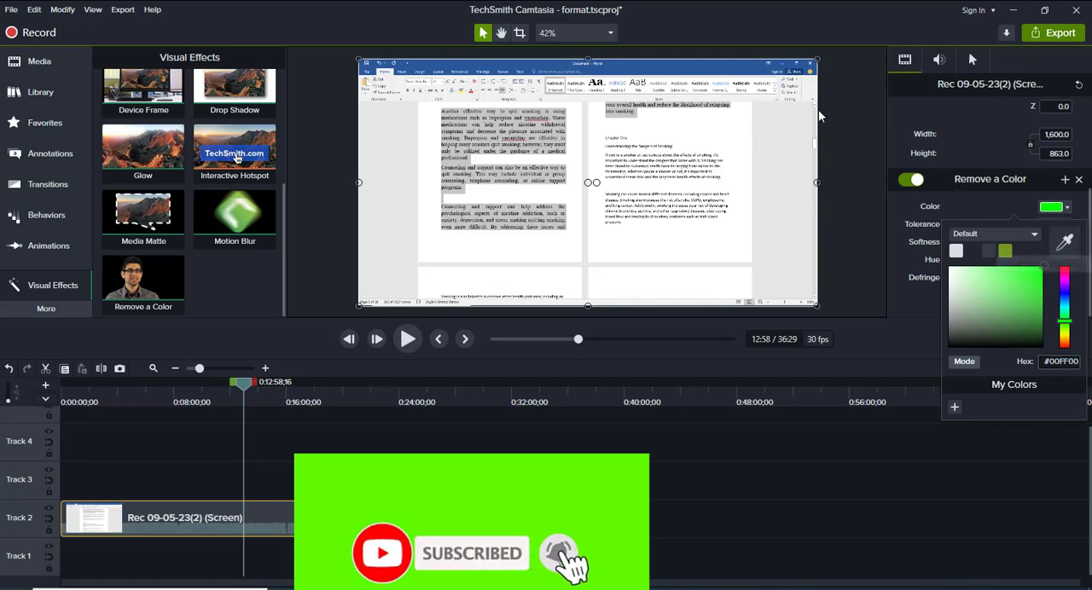
{"action": "left_click", "coordinate": [727, 62]}
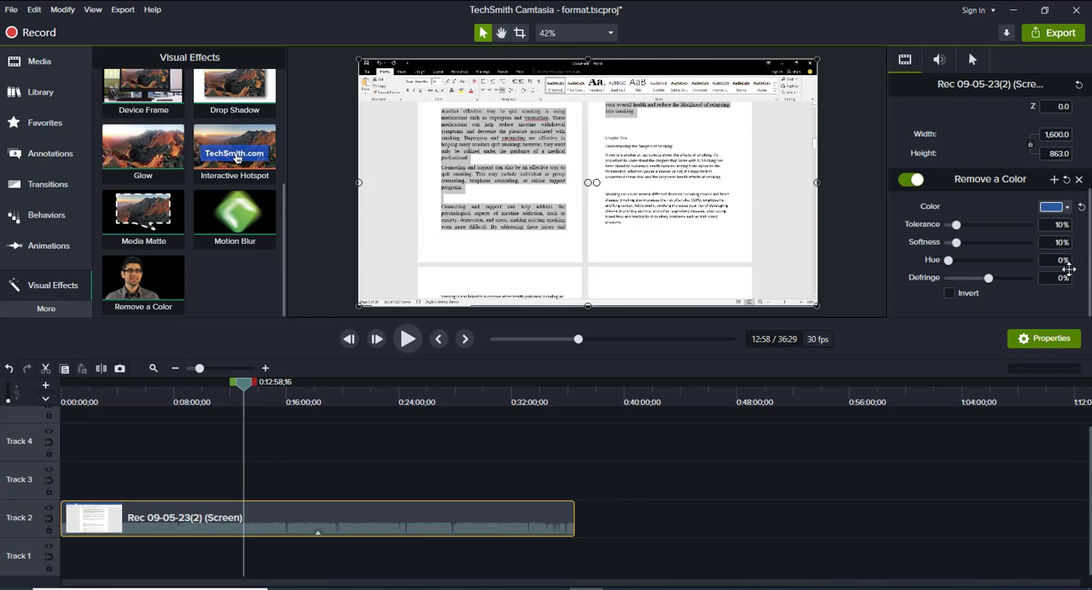
{"action": "left_click", "coordinate": [1067, 179]}
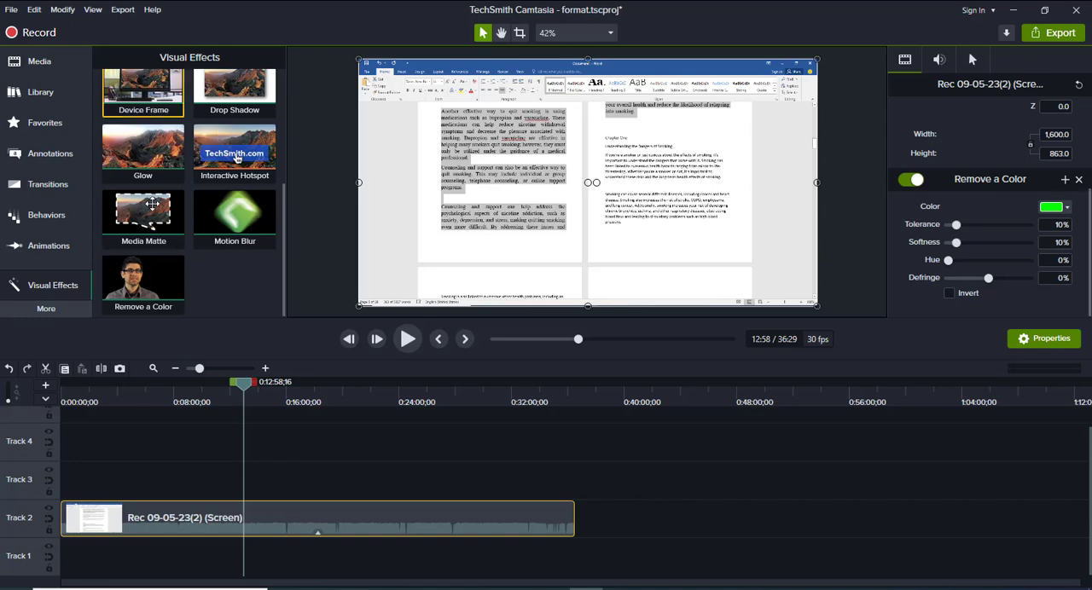
Record a voice narration of about 18 seconds starting at 12:58 and save it as an m4a file named Start
{"action": "left_click", "coordinate": [57, 310]}
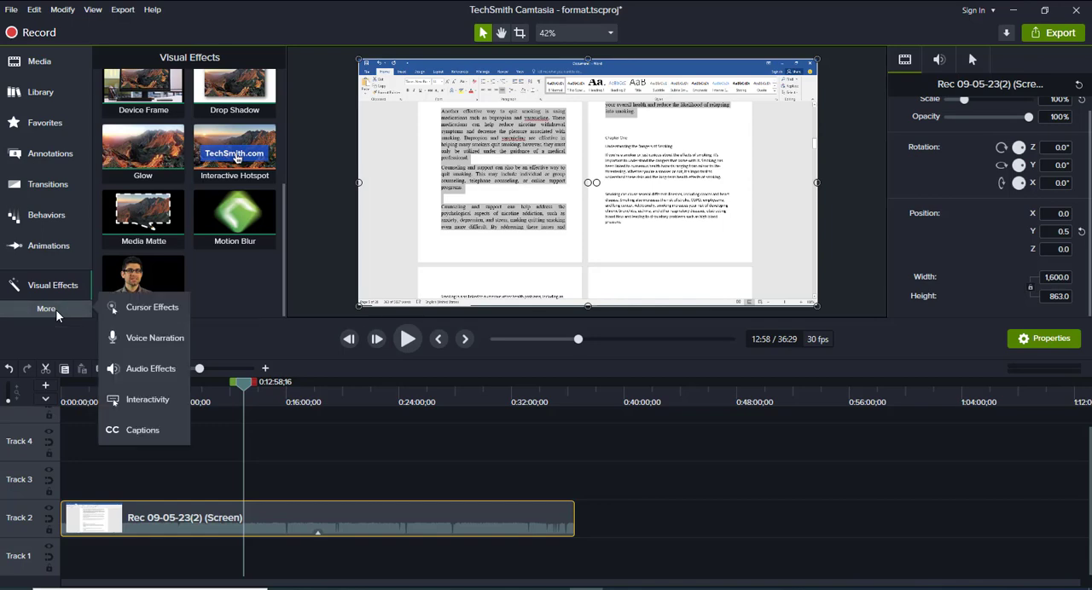
{"action": "left_click", "coordinate": [146, 337]}
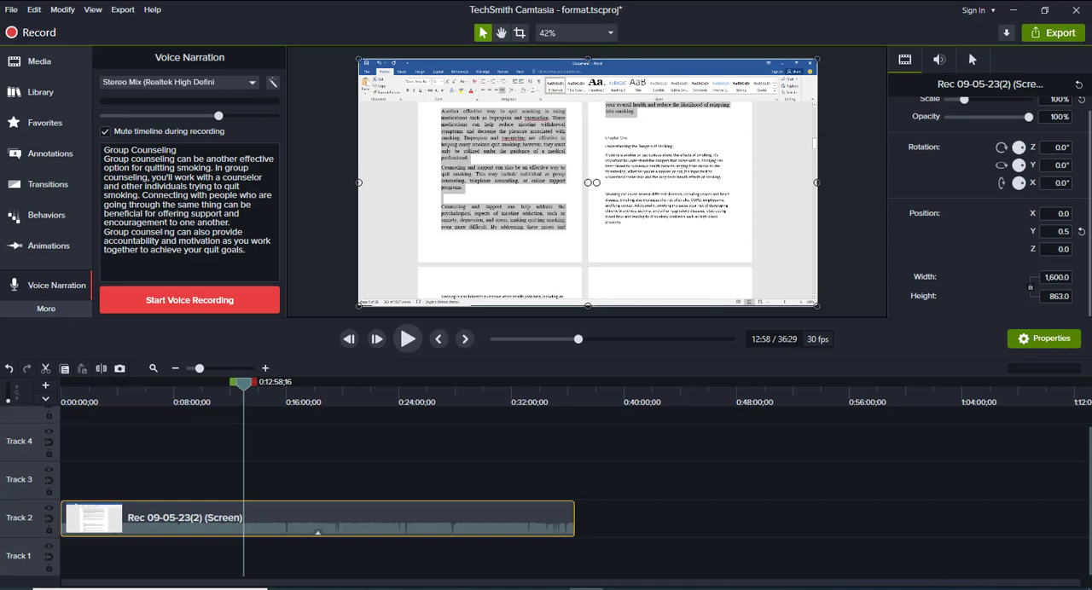
{"action": "left_click", "coordinate": [186, 302]}
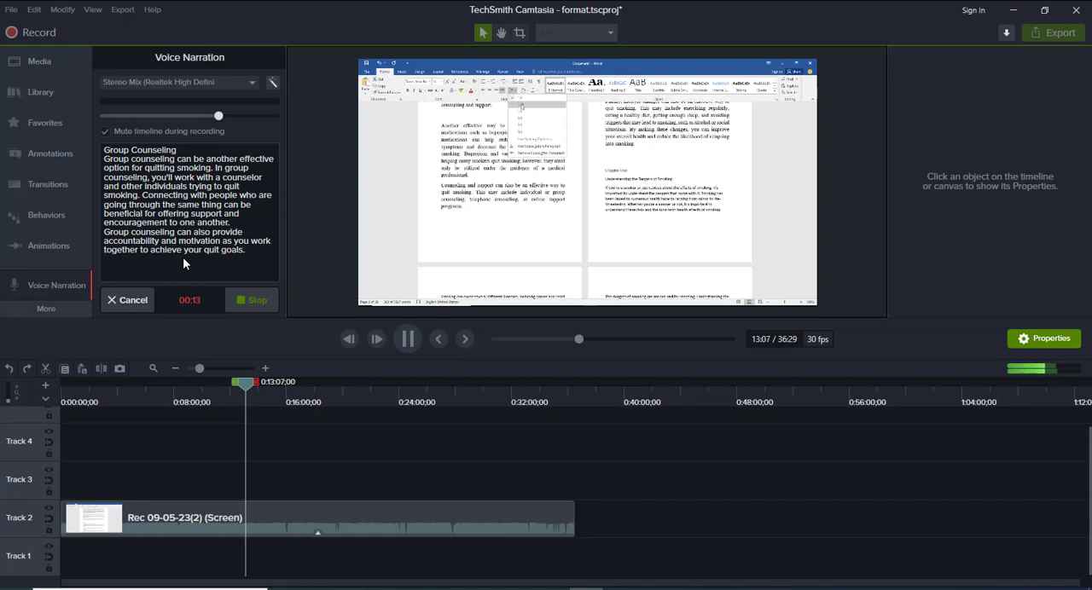
{"action": "left_click", "coordinate": [256, 302]}
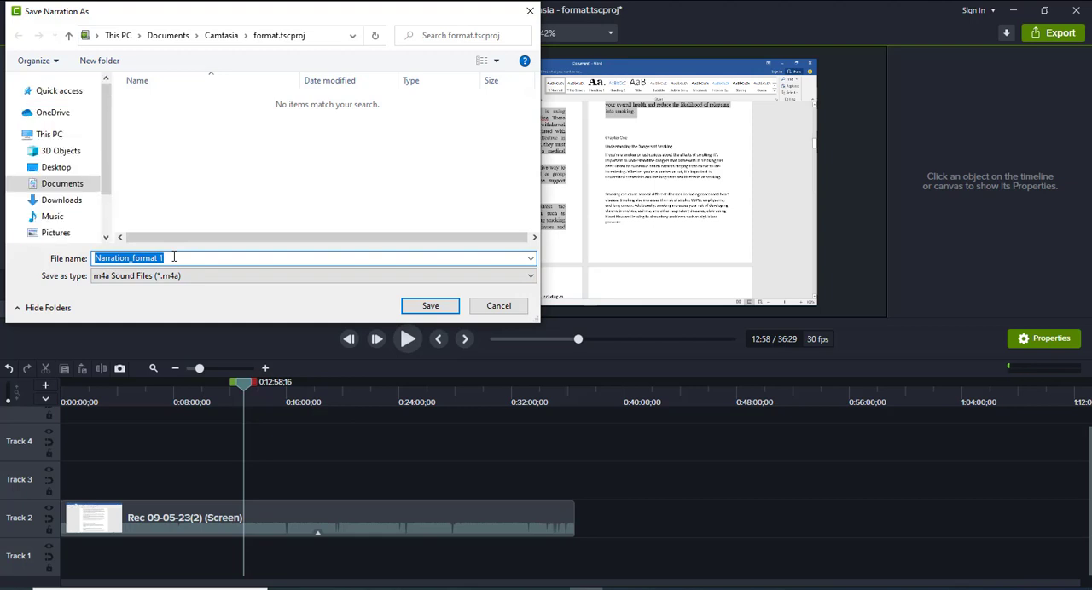
{"action": "type", "text": "Start"}
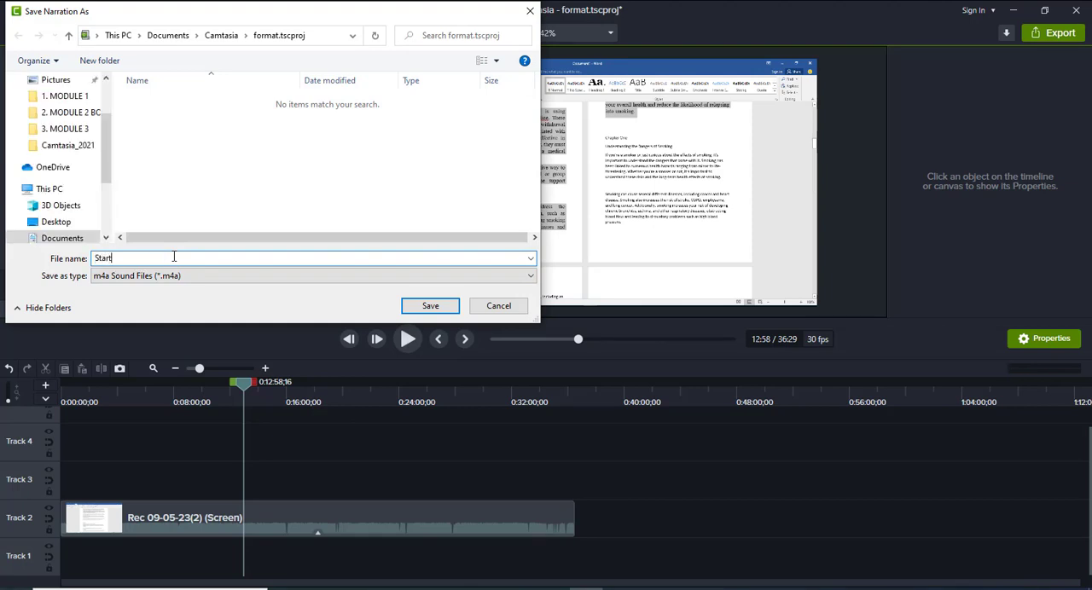
{"action": "key", "text": "Return"}
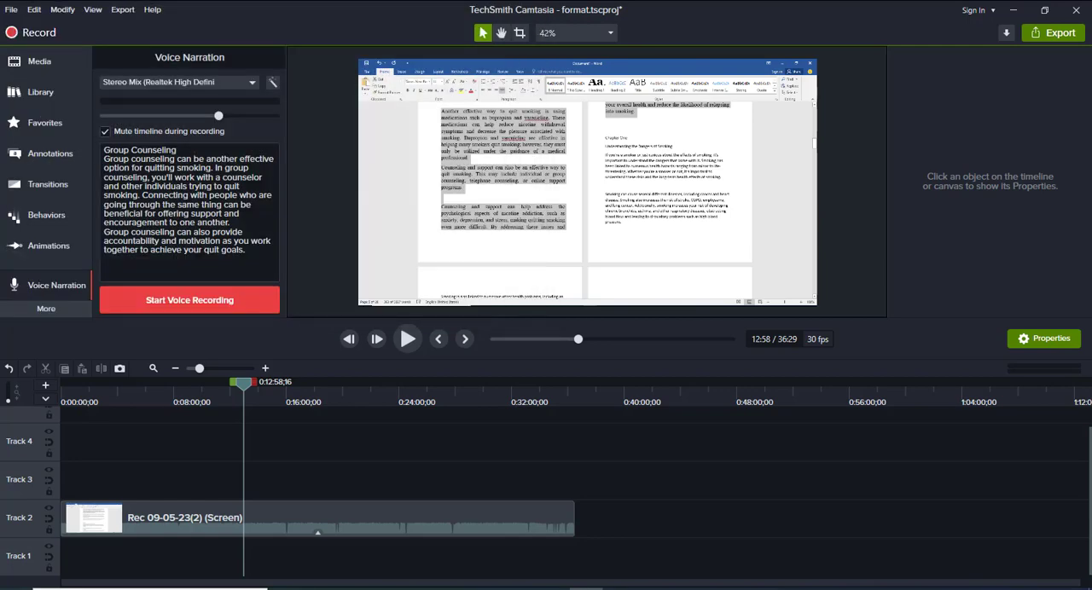
Find the Start.m4a narration in the media bin and look over the other project media
{"action": "left_click", "coordinate": [56, 63]}
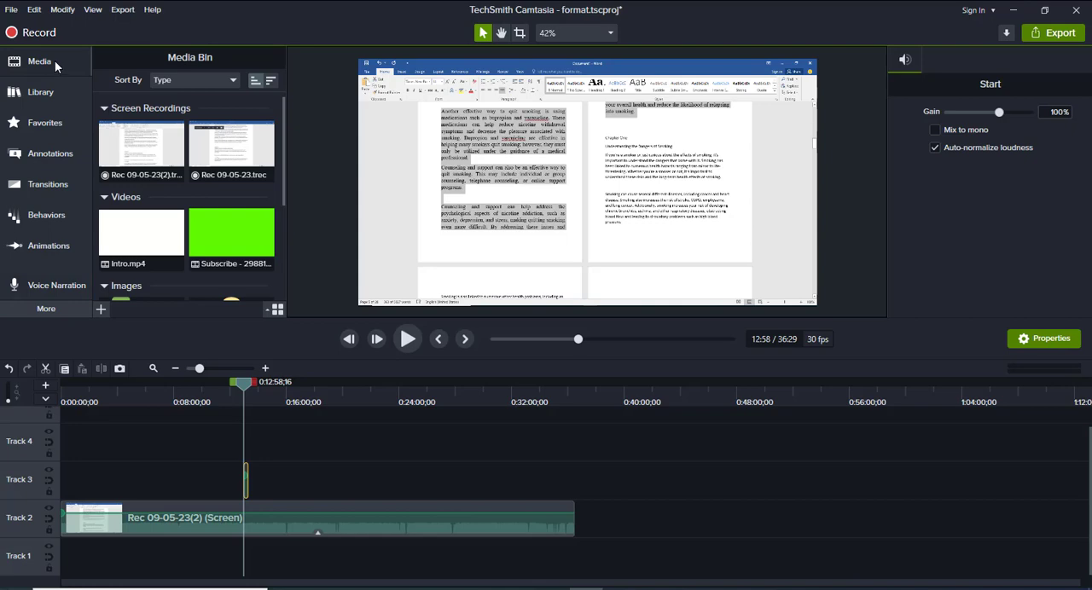
{"action": "scroll", "coordinate": [211, 175], "scroll_direction": "down", "scroll_amount": 1}
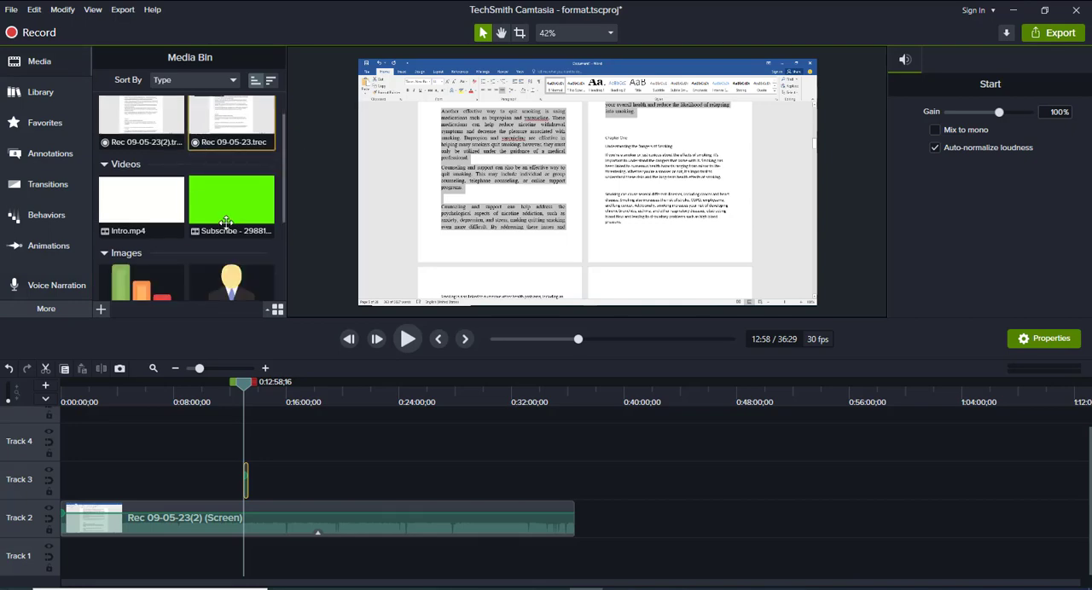
{"action": "scroll", "coordinate": [127, 248], "scroll_direction": "down", "scroll_amount": 4}
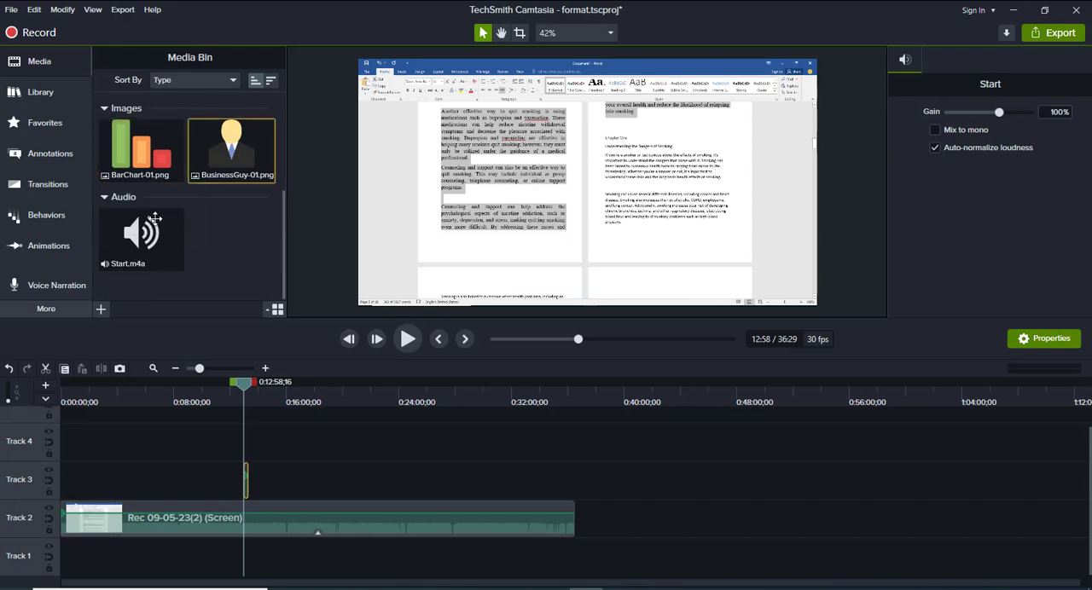
{"action": "left_click", "coordinate": [142, 232]}
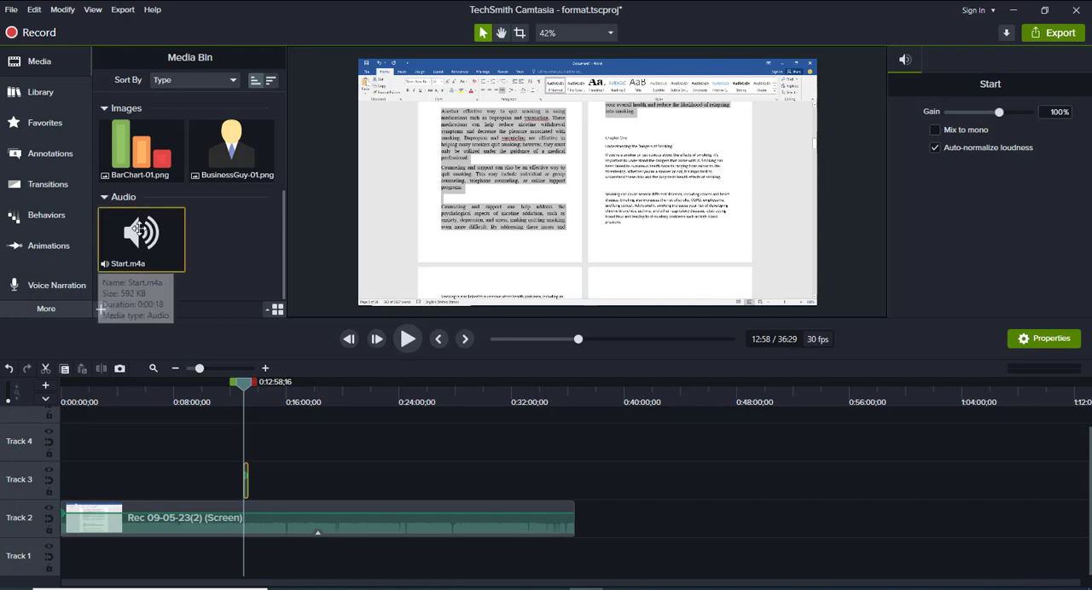
{"action": "scroll", "coordinate": [128, 247], "scroll_direction": "up", "scroll_amount": 1}
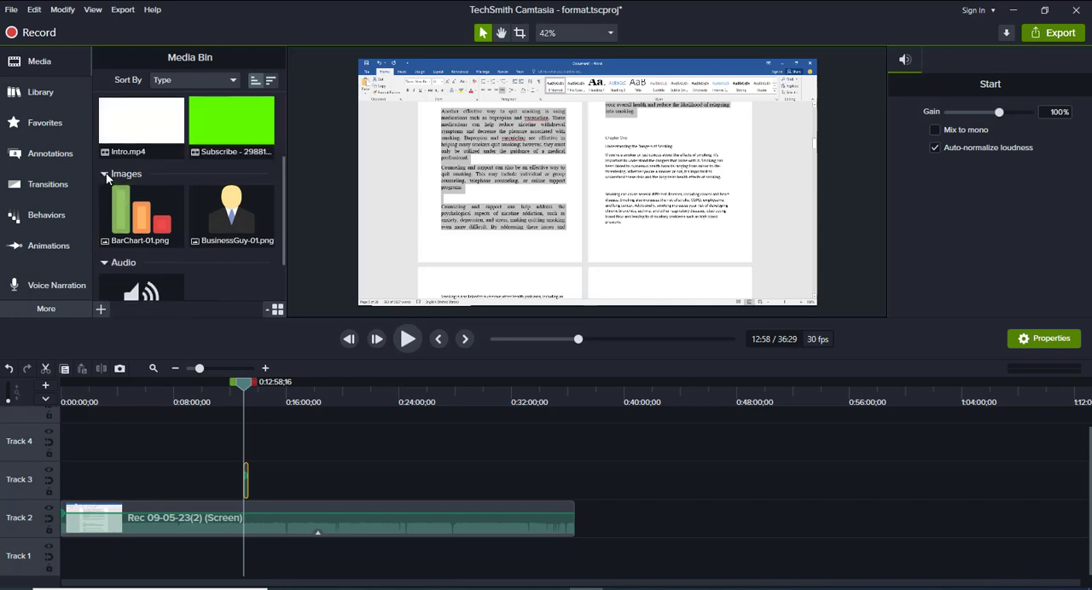
{"action": "scroll", "coordinate": [107, 179], "scroll_direction": "up", "scroll_amount": 2}
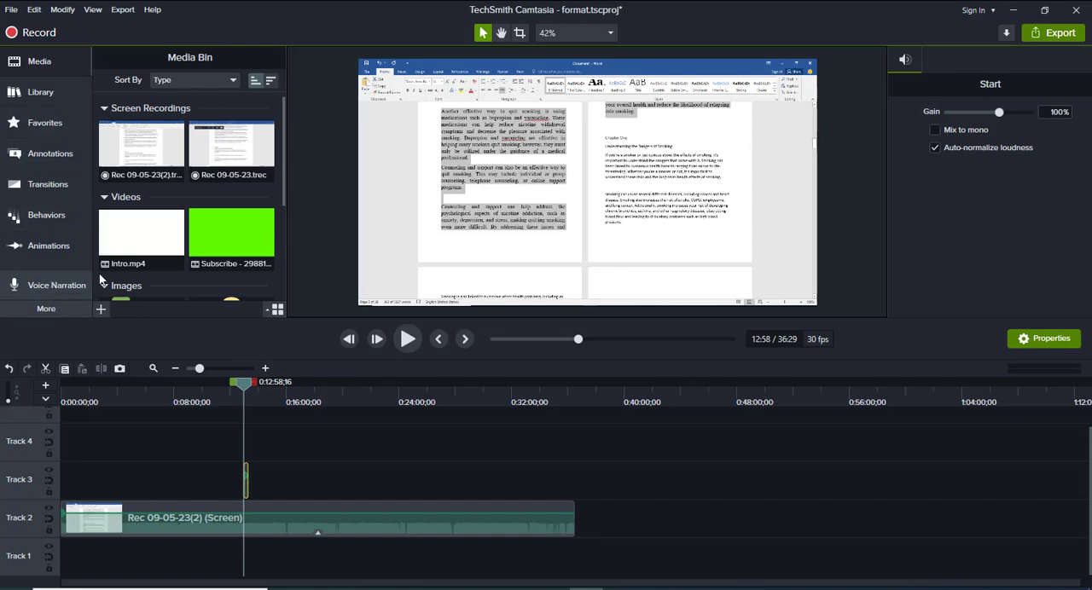
{"action": "scroll", "coordinate": [104, 280], "scroll_direction": "down", "scroll_amount": 2}
Delete the Start narration clip from Track 3
{"action": "left_click", "coordinate": [65, 309]}
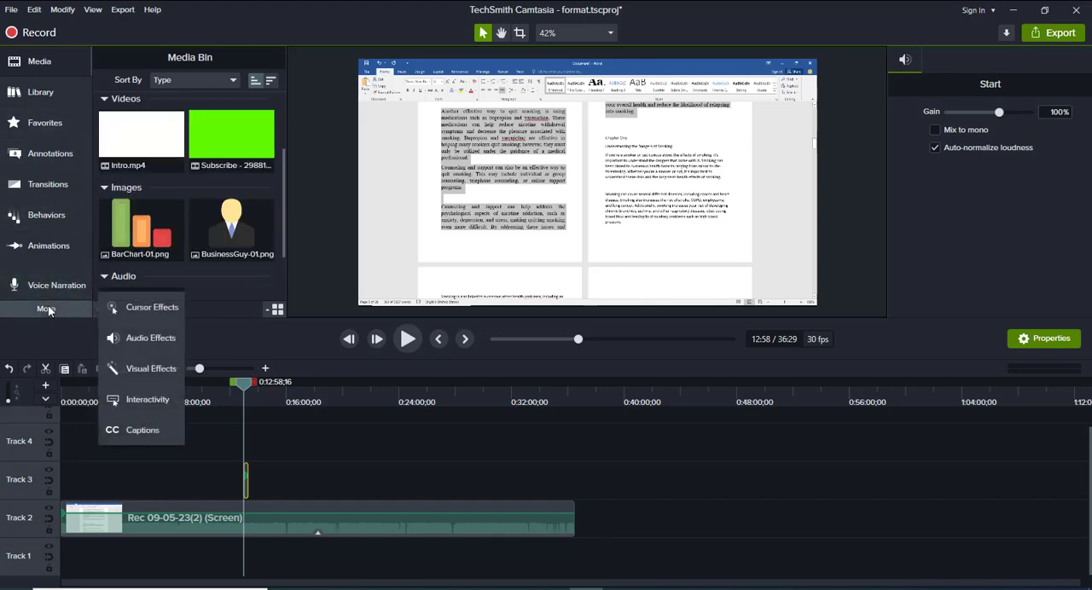
{"action": "left_click", "coordinate": [237, 287]}
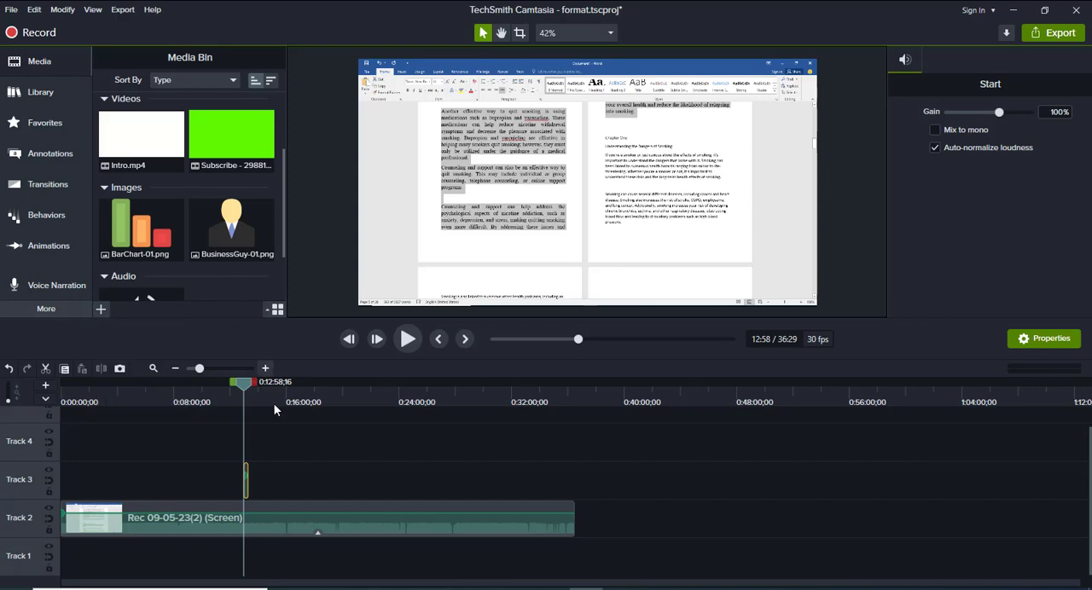
{"action": "left_click_drag", "start_coordinate": [272, 473], "coordinate": [224, 468]}
{"action": "key", "text": "Delete"}
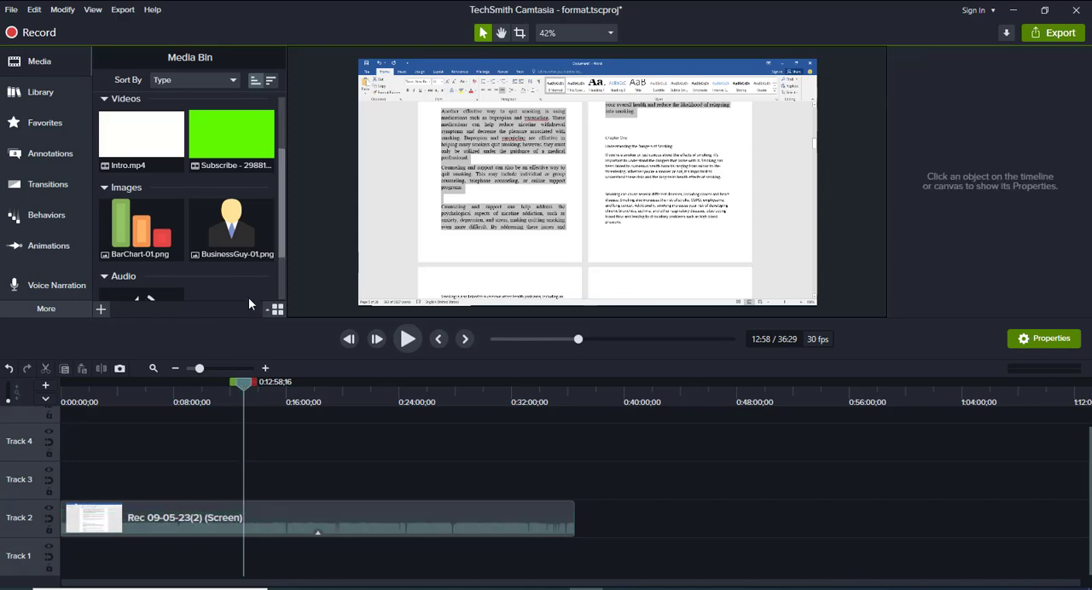
Place the playhead near the beginning of the Track 2 recording, at about 0:11
{"action": "left_click_drag", "start_coordinate": [243, 385], "coordinate": [63, 391]}
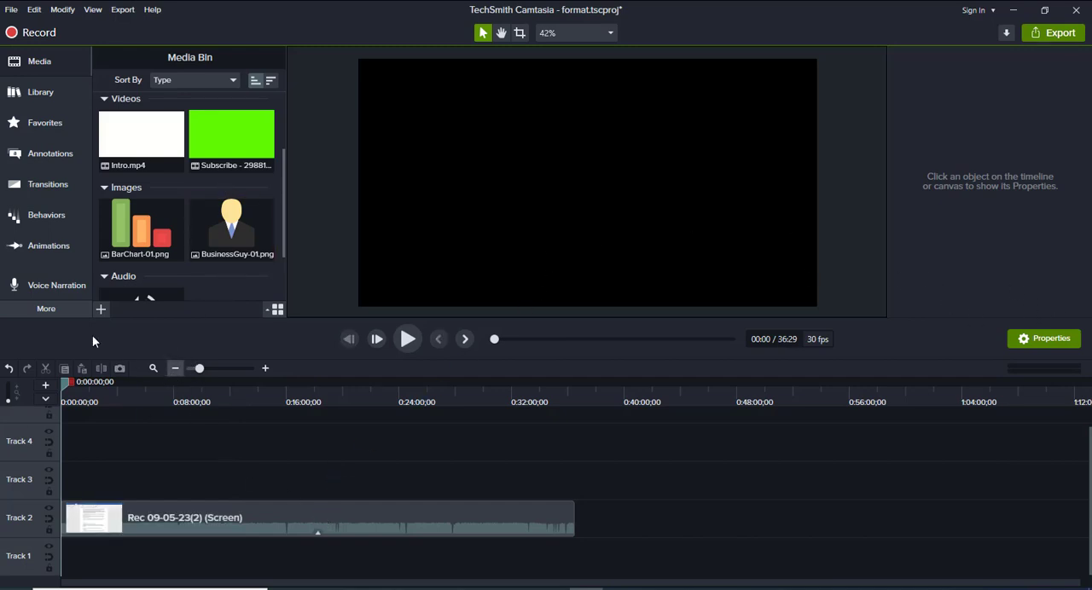
{"action": "left_click_drag", "start_coordinate": [66, 381], "coordinate": [68, 381]}
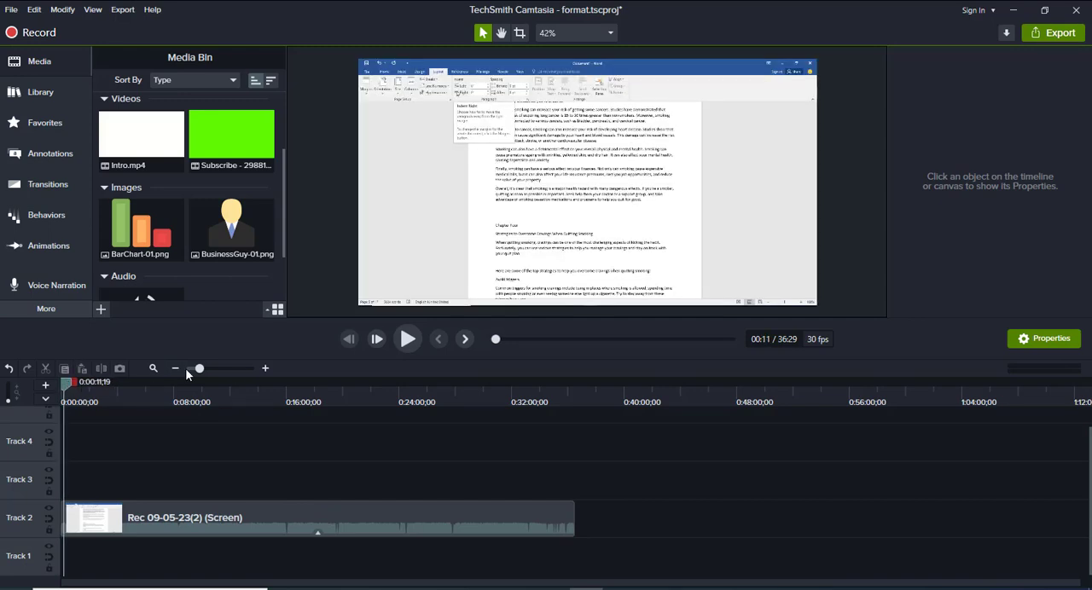
{"action": "left_click", "coordinate": [264, 369]}
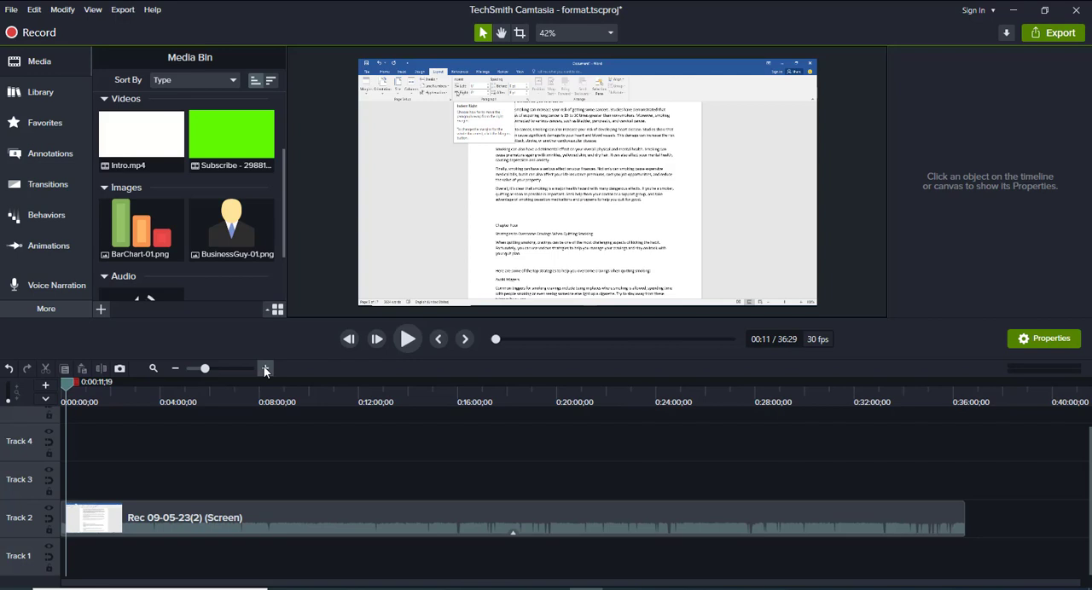
Return the playhead to the start of the timeline and briefly play back the Track 2 recording
{"action": "left_click_drag", "start_coordinate": [67, 388], "coordinate": [62, 388]}
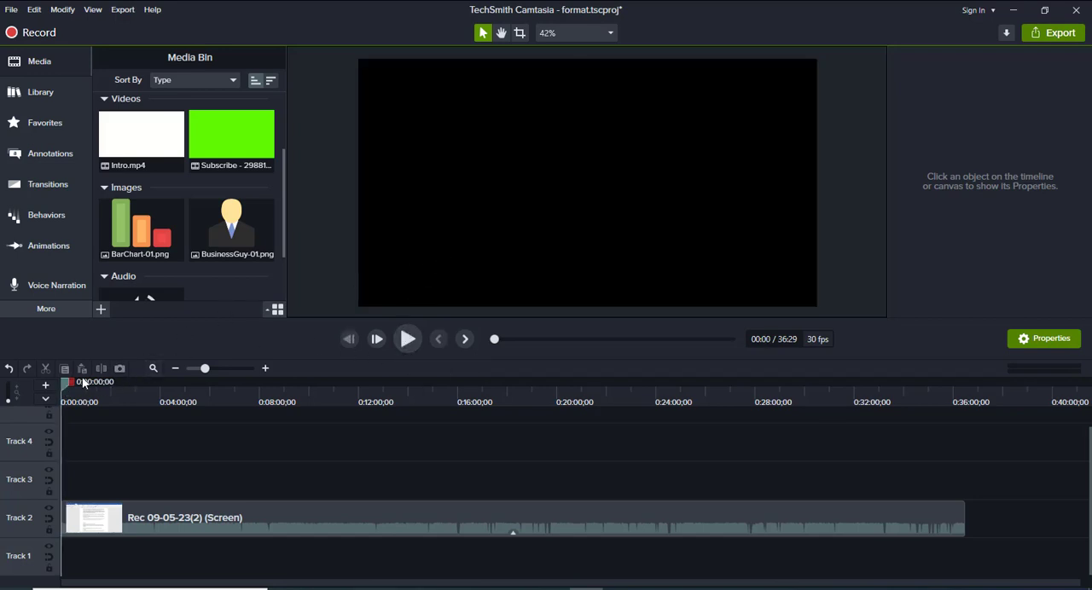
{"action": "left_click", "coordinate": [408, 339]}
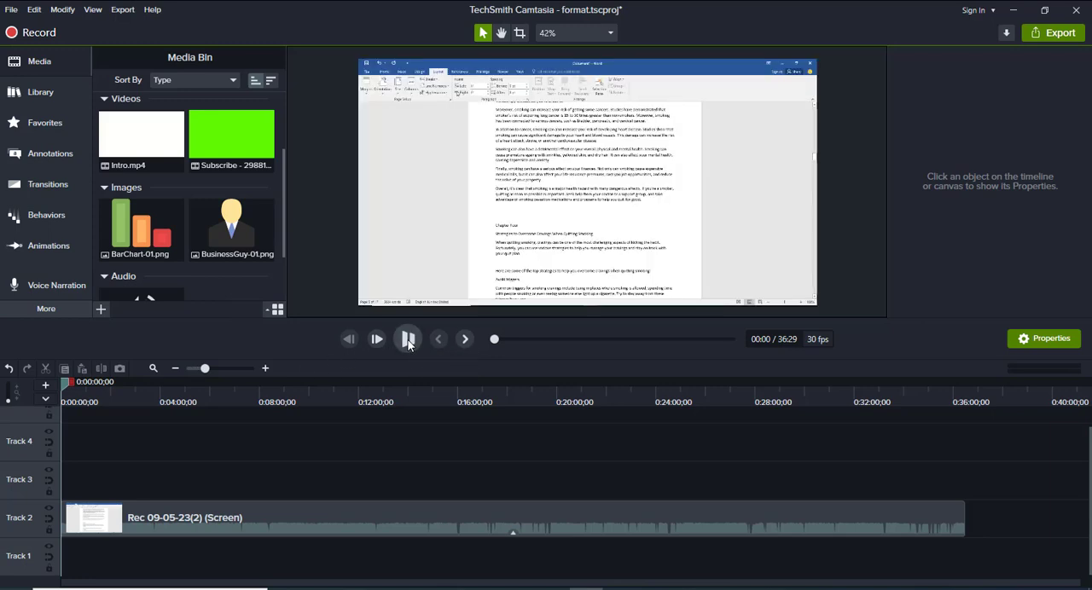
{"action": "left_click", "coordinate": [408, 339]}
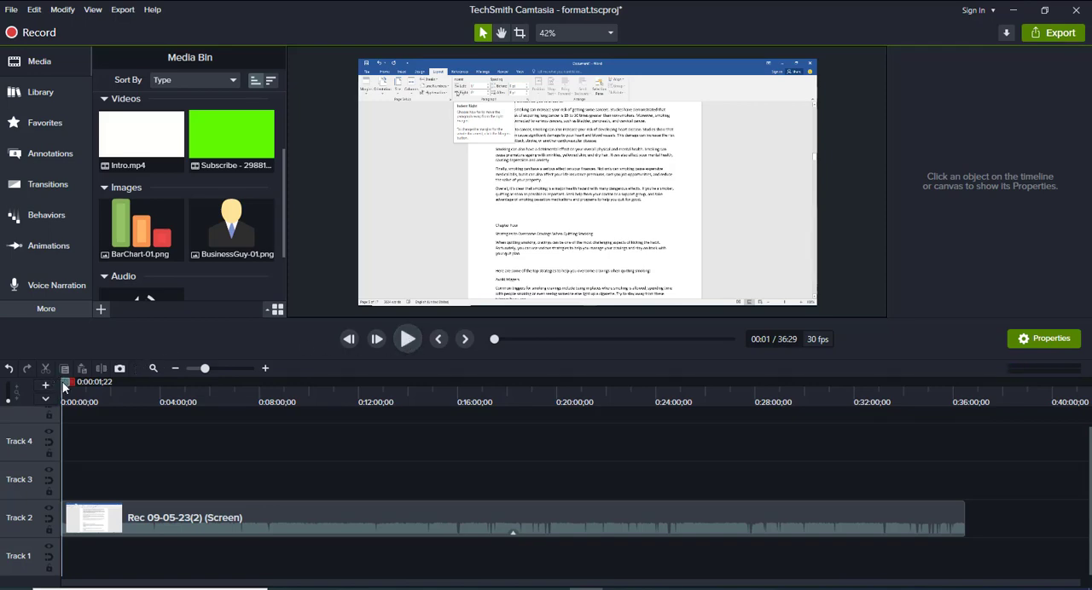
Split the Track 2 screen recording at about 14:27
{"action": "left_click_drag", "start_coordinate": [64, 386], "coordinate": [353, 434]}
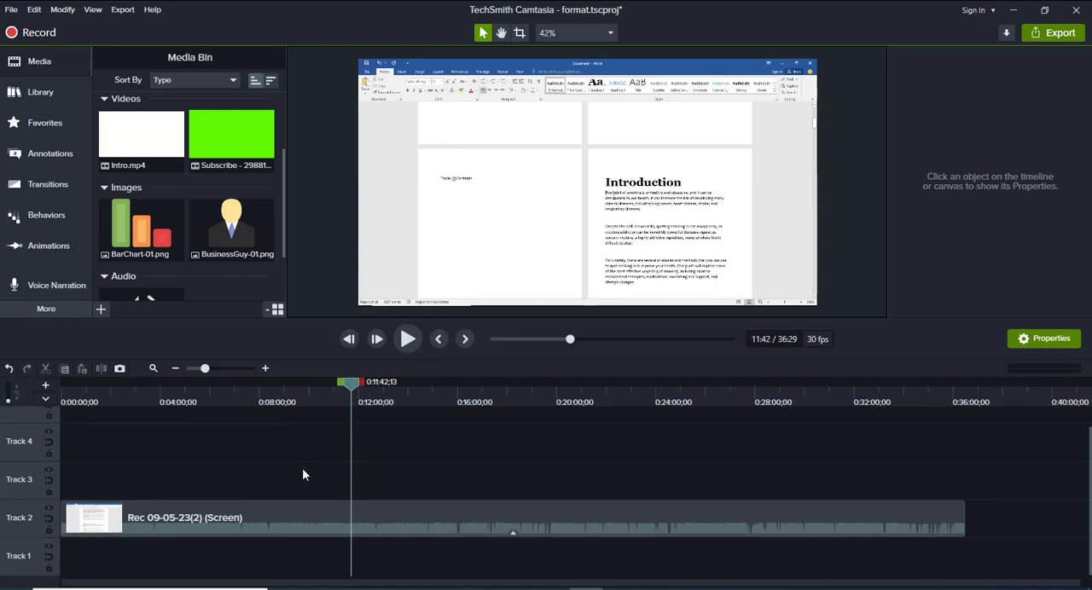
{"action": "left_click_drag", "start_coordinate": [302, 469], "coordinate": [394, 536]}
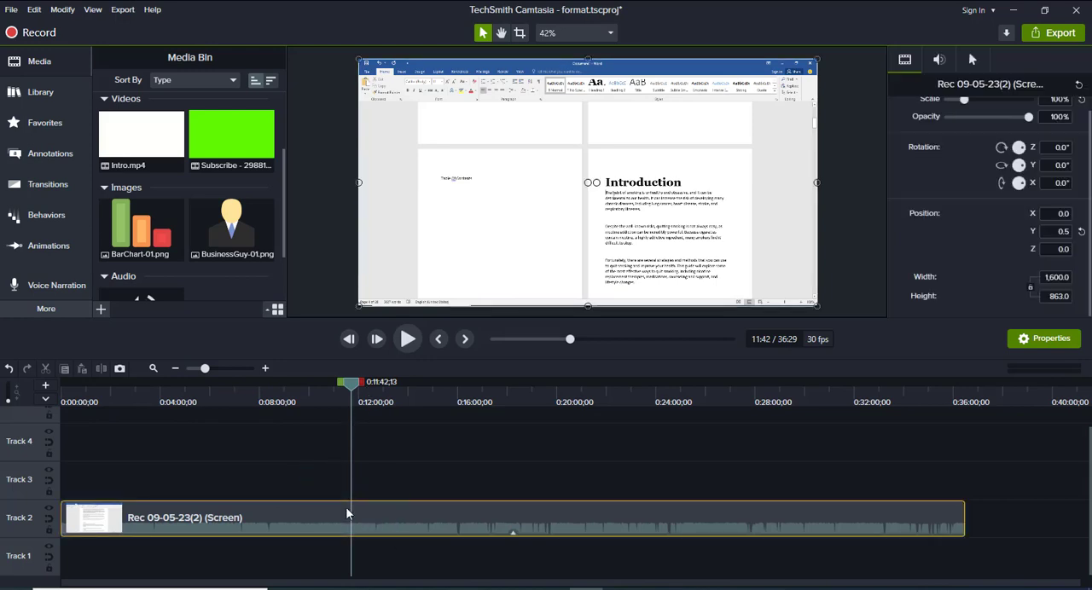
{"action": "left_click", "coordinate": [100, 369]}
{"action": "left_click_drag", "start_coordinate": [359, 388], "coordinate": [418, 399]}
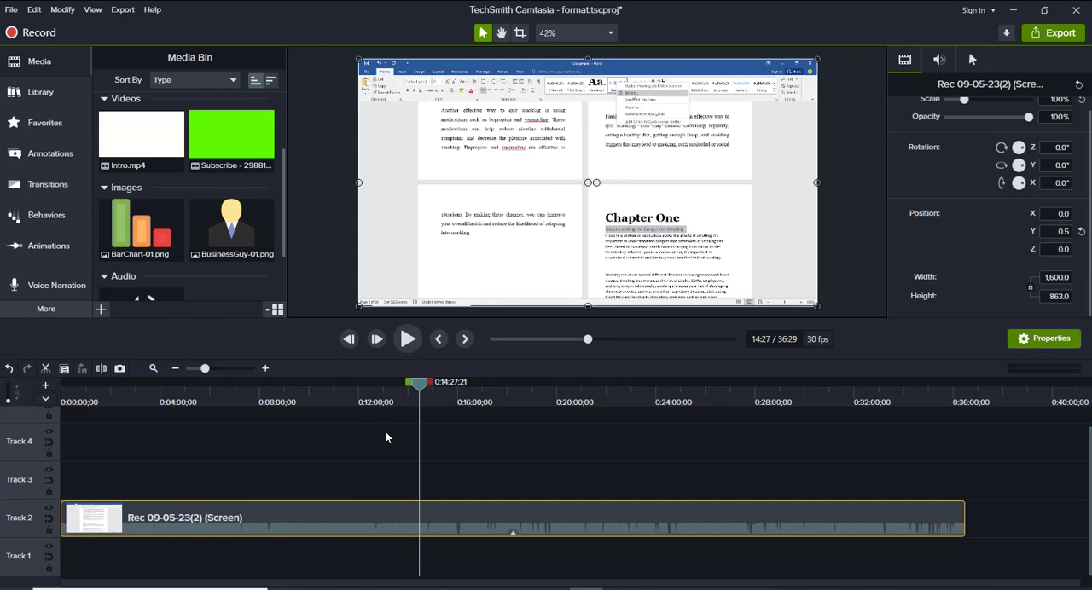
{"action": "left_click", "coordinate": [400, 476]}
{"action": "left_click", "coordinate": [449, 531]}
{"action": "key", "text": "s"}
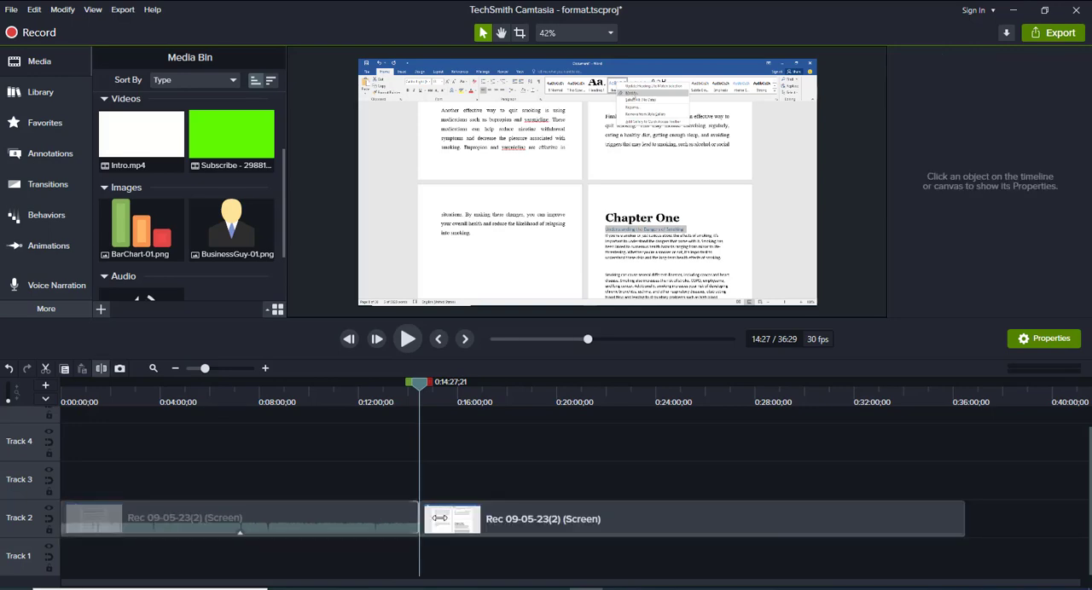
Split the first part of the Track 2 recording again at about 11:27
{"action": "left_click", "coordinate": [390, 522]}
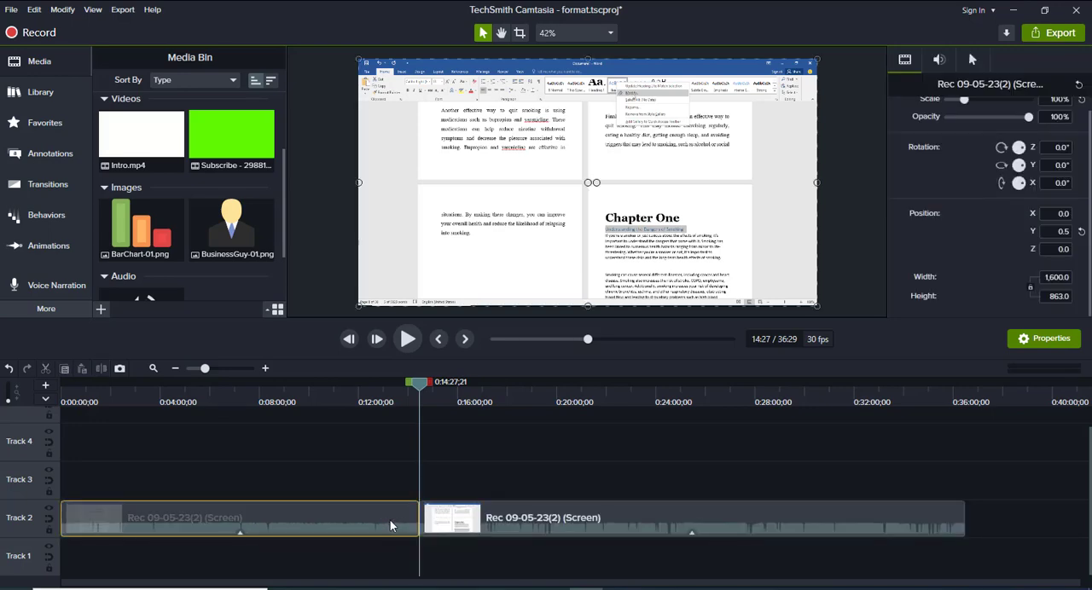
{"action": "left_click", "coordinate": [381, 385]}
{"action": "left_click_drag", "start_coordinate": [334, 385], "coordinate": [333, 386]}
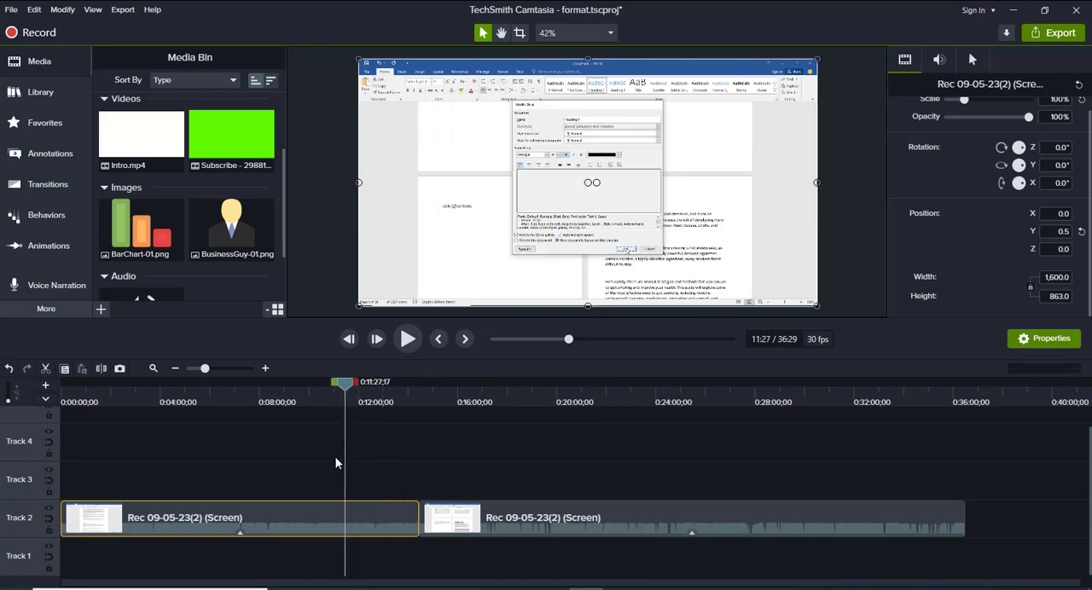
{"action": "left_click_drag", "start_coordinate": [333, 458], "coordinate": [370, 526]}
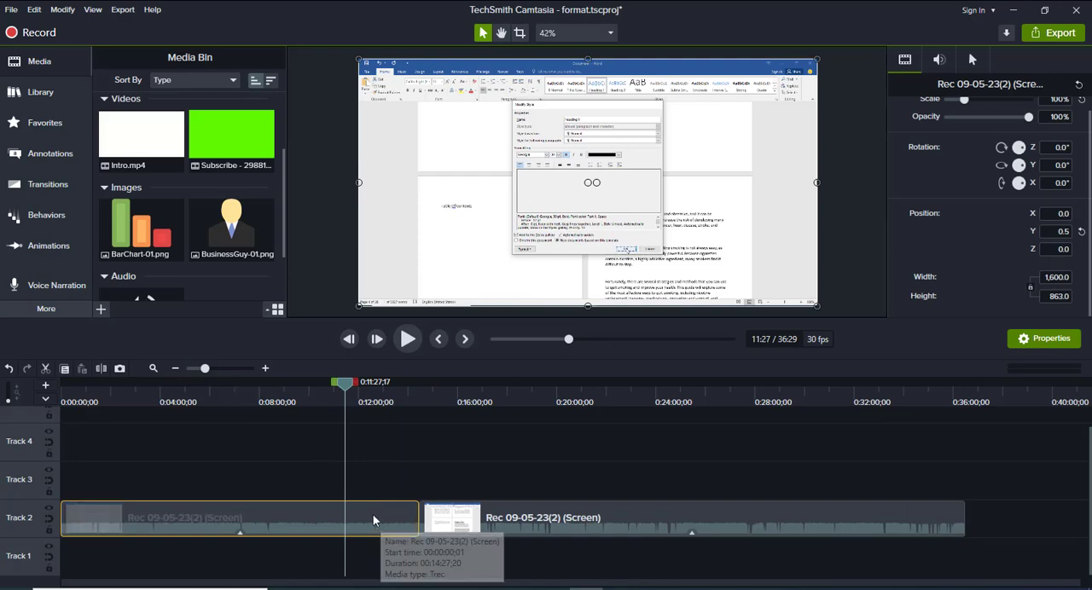
{"action": "left_click_drag", "start_coordinate": [319, 485], "coordinate": [369, 526]}
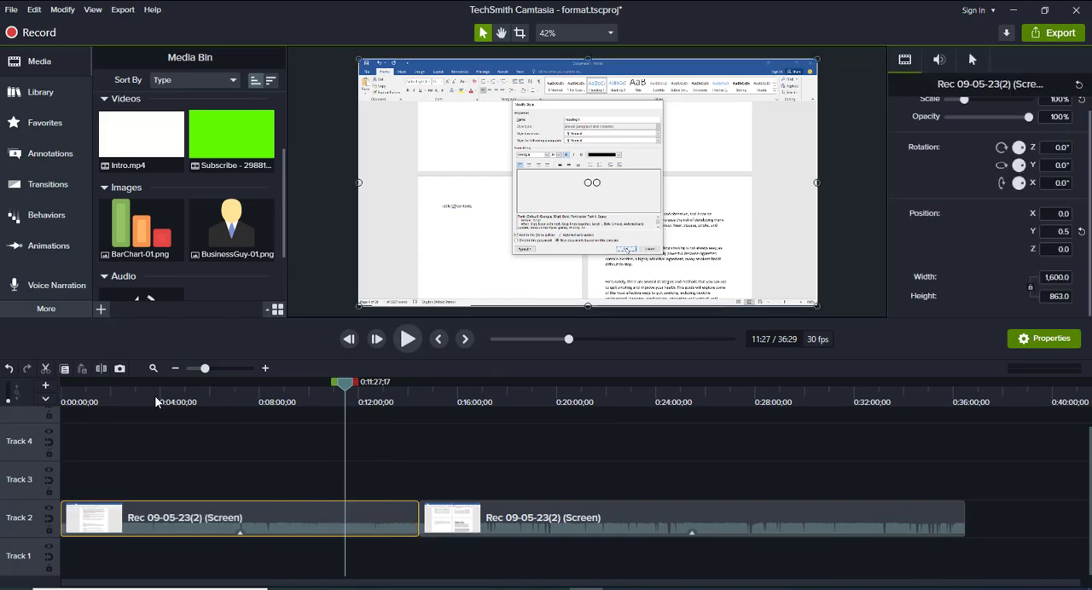
{"action": "left_click", "coordinate": [103, 367]}
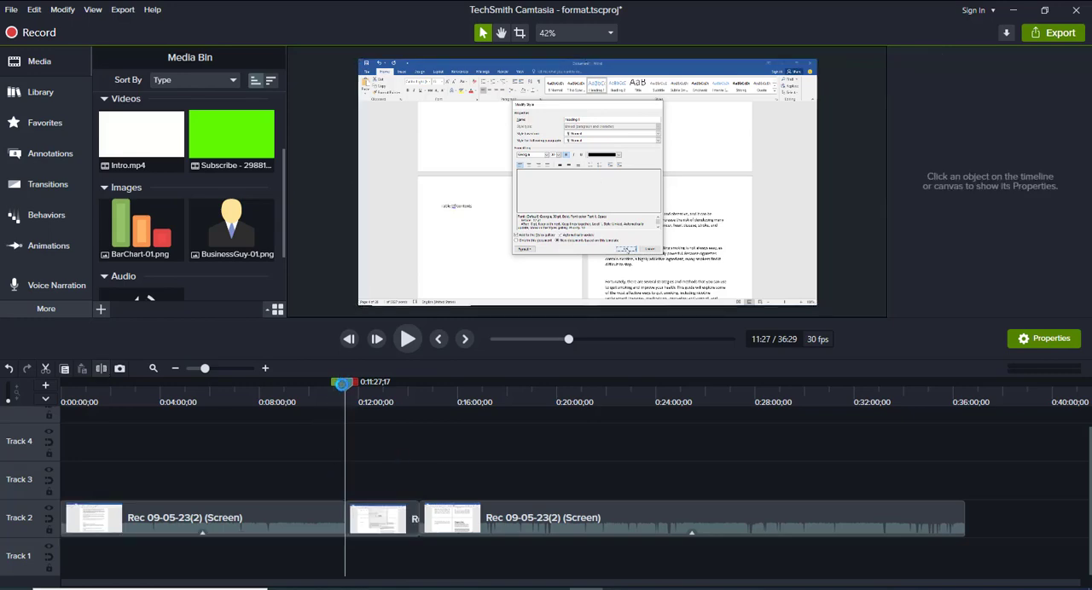
Delete the Track 2 segment between 11:27 and 14:27 and close the gap with the remaining clip
{"action": "left_click", "coordinate": [299, 511]}
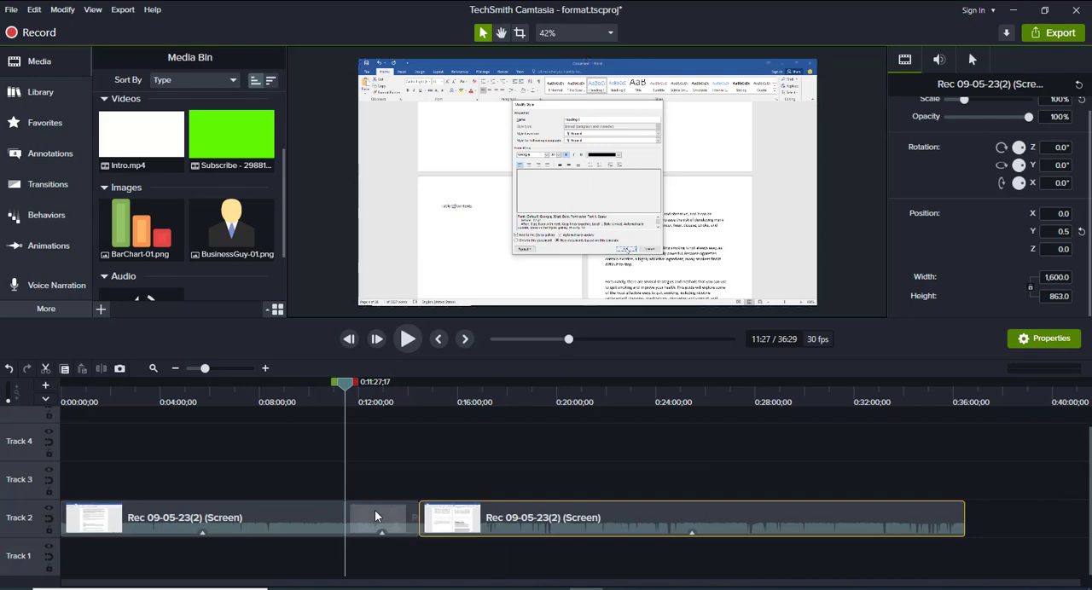
{"action": "left_click", "coordinate": [375, 516]}
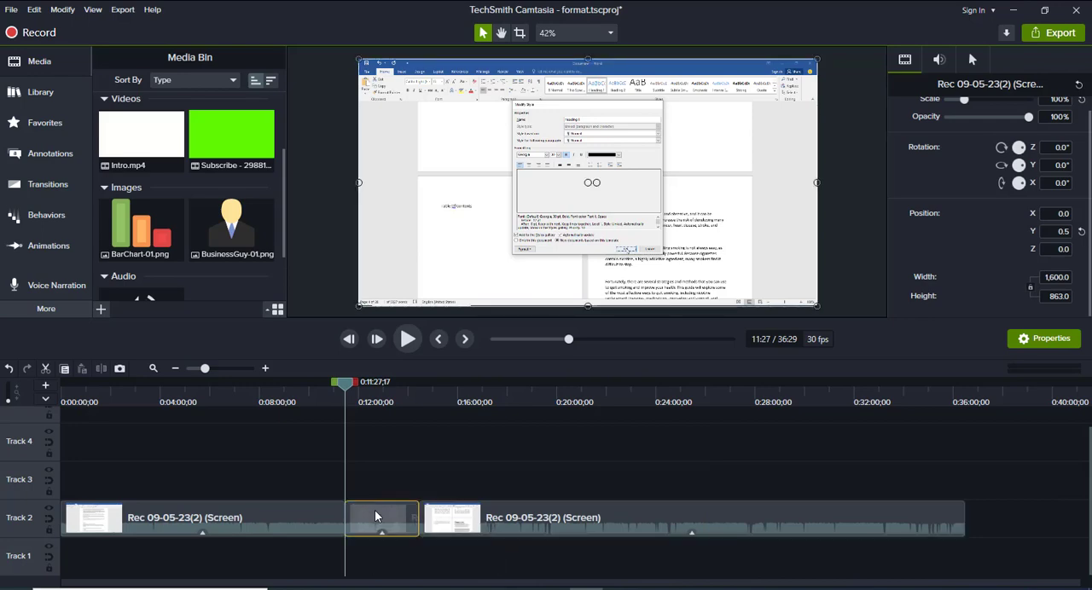
{"action": "key", "text": "Delete"}
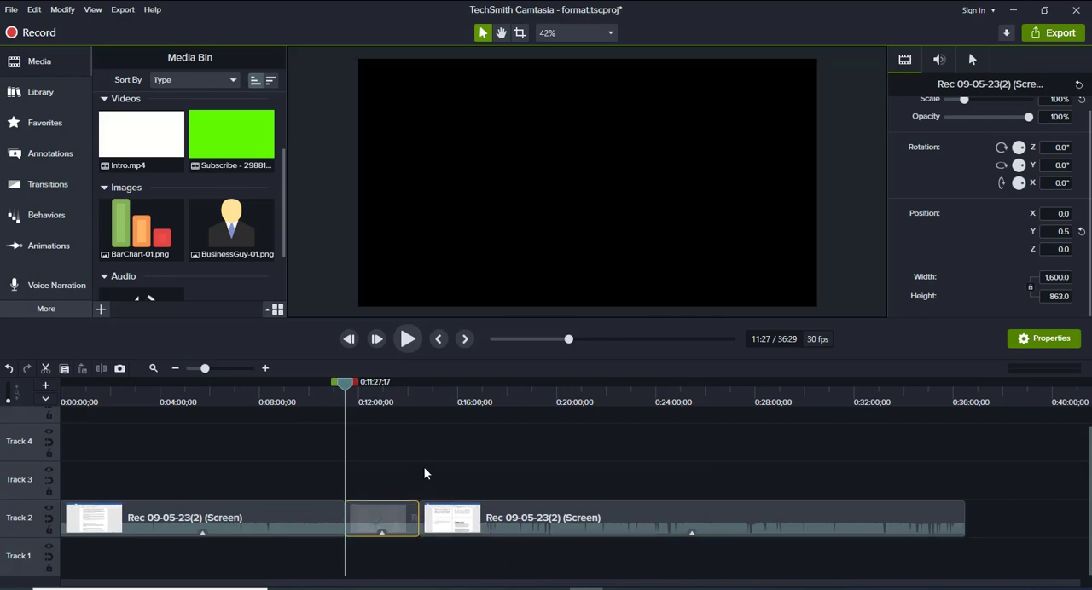
{"action": "left_click", "coordinate": [522, 511]}
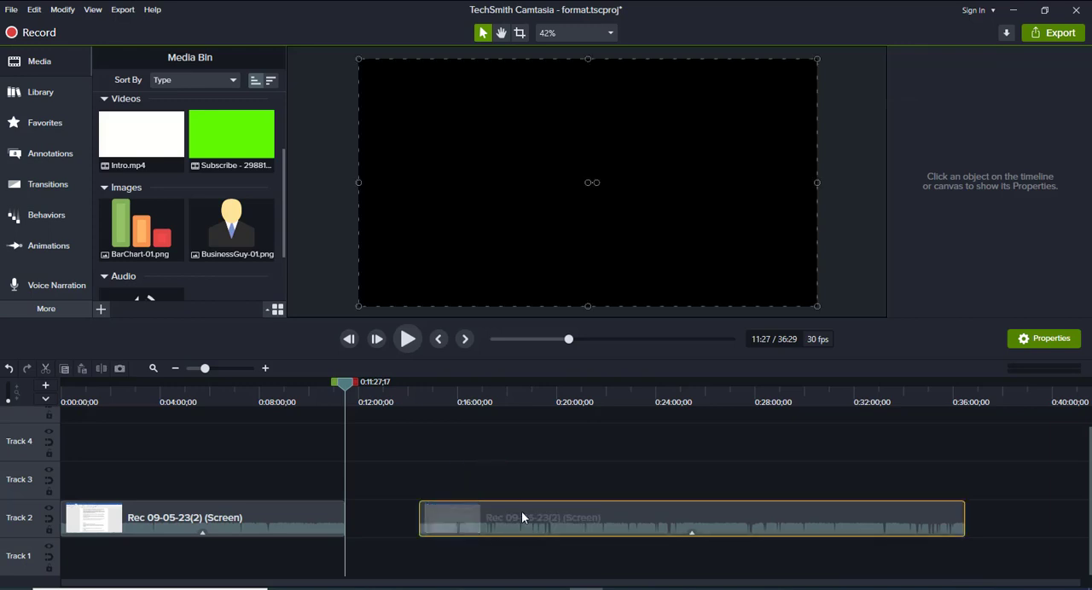
{"action": "left_click_drag", "start_coordinate": [513, 513], "coordinate": [429, 510]}
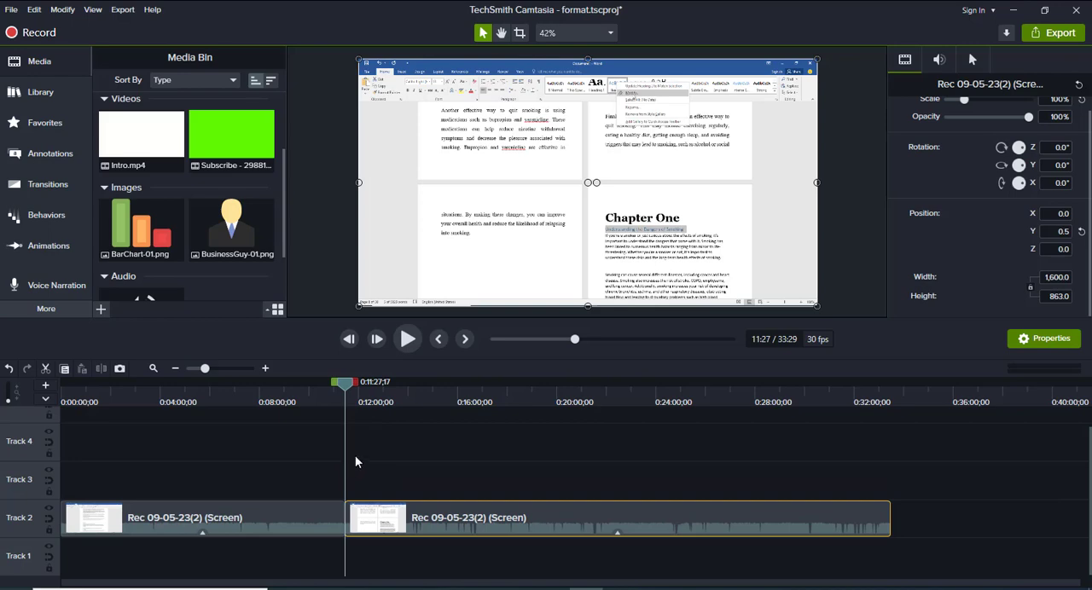
Undo the clip move, the segment deletion, both splits and the earlier deletion of the Start narration
{"action": "key", "text": "ctrl+z"}
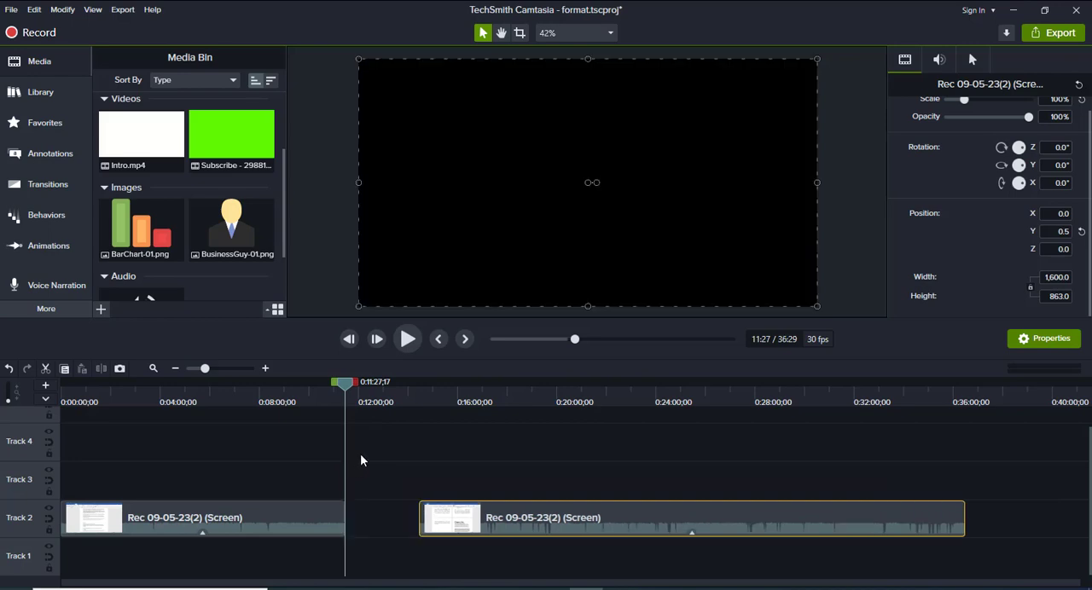
{"action": "key", "text": "ctrl+z"}
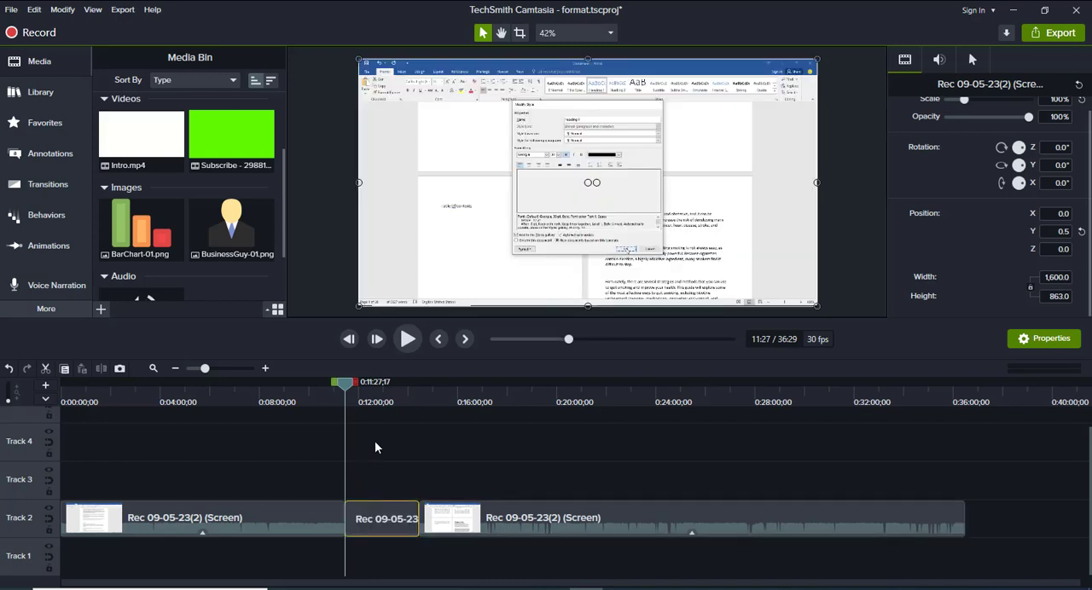
{"action": "key", "text": "ctrl+z"}
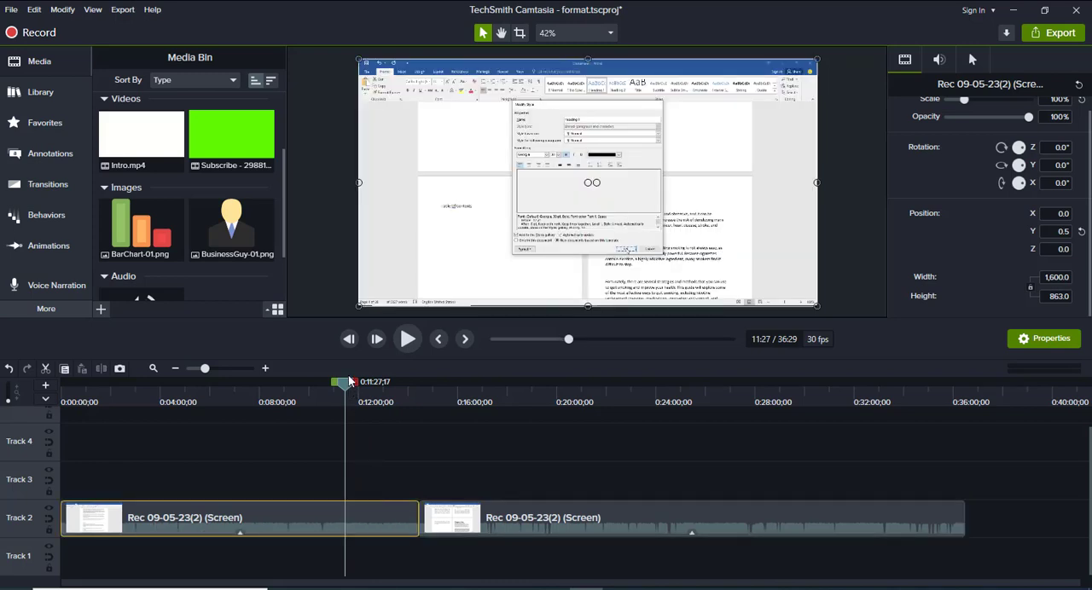
{"action": "key", "text": "ctrl+z"}
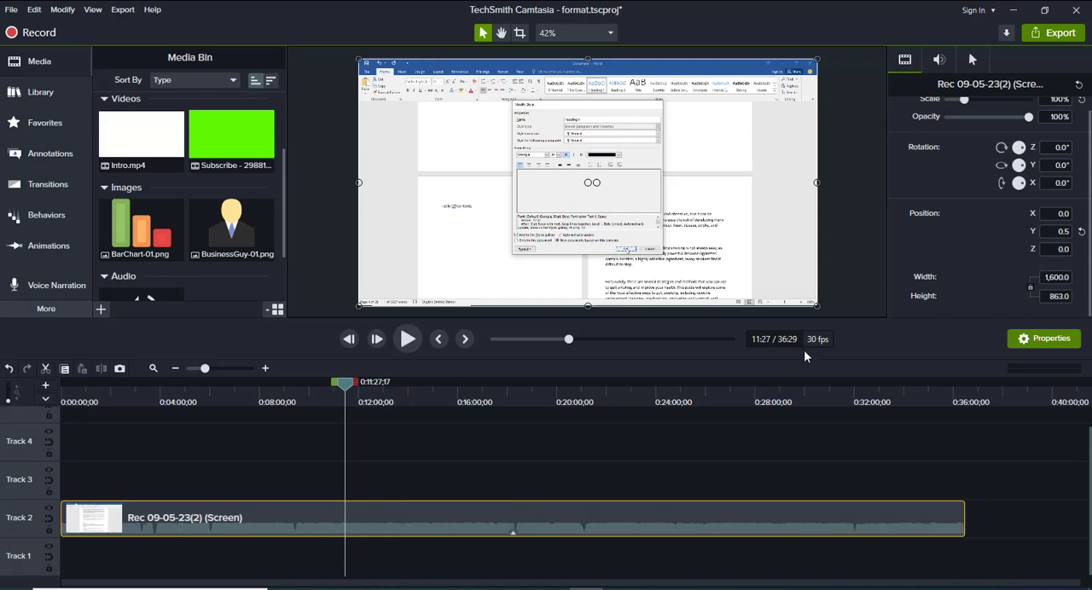
{"action": "key", "text": "ctrl+z"}
{"action": "key", "text": "ctrl+z"}
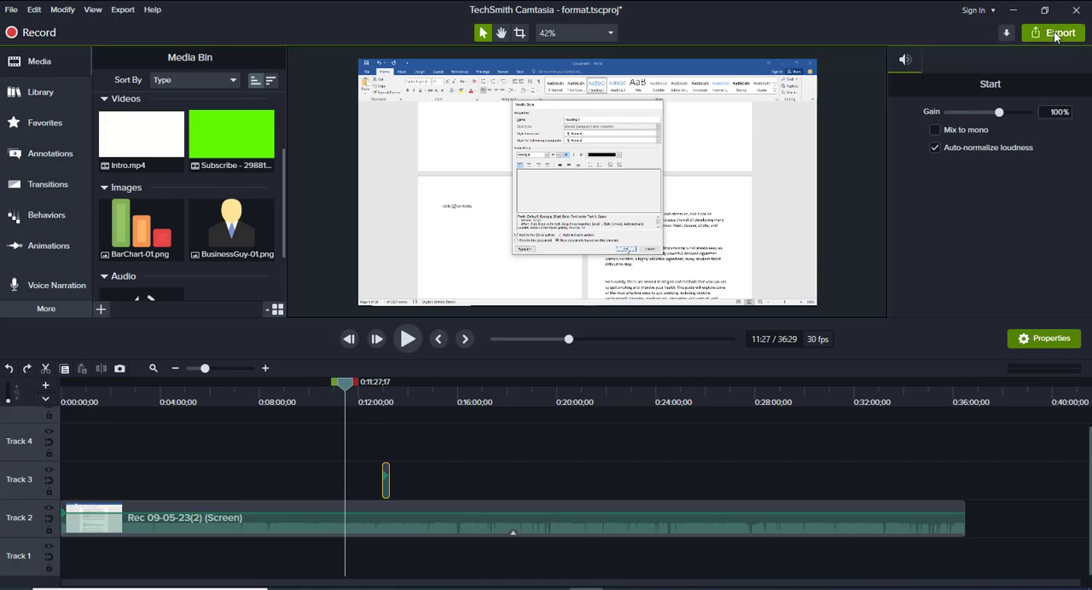
Start a new custom production as MP4 - Smart Player (HTML5), keep the Smart Player defaults and continue to the video options
{"action": "left_click", "coordinate": [1054, 34]}
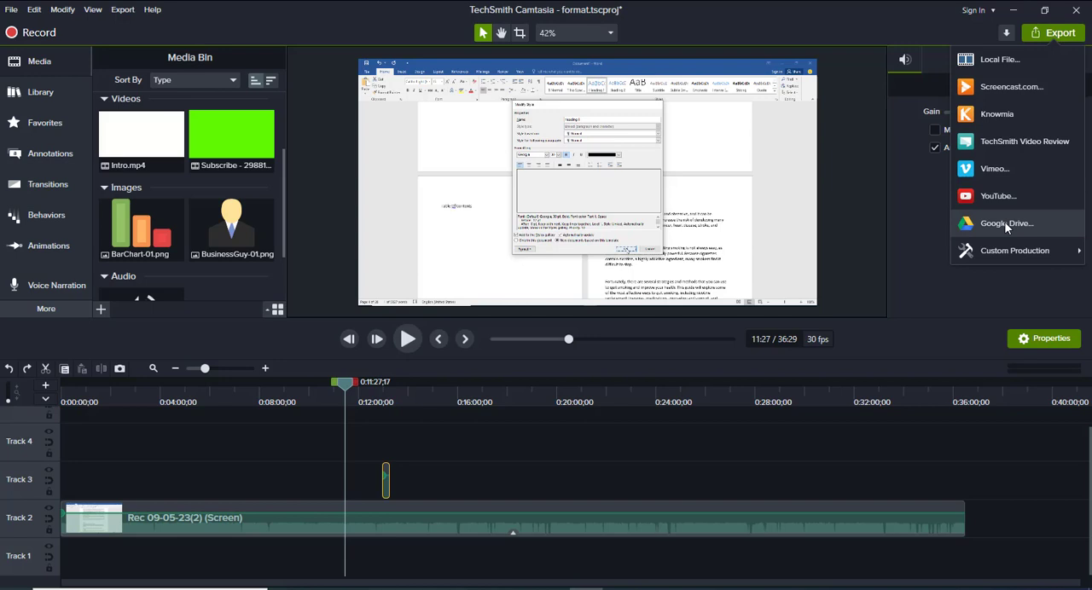
{"action": "mouse_move", "coordinate": [1010, 250]}
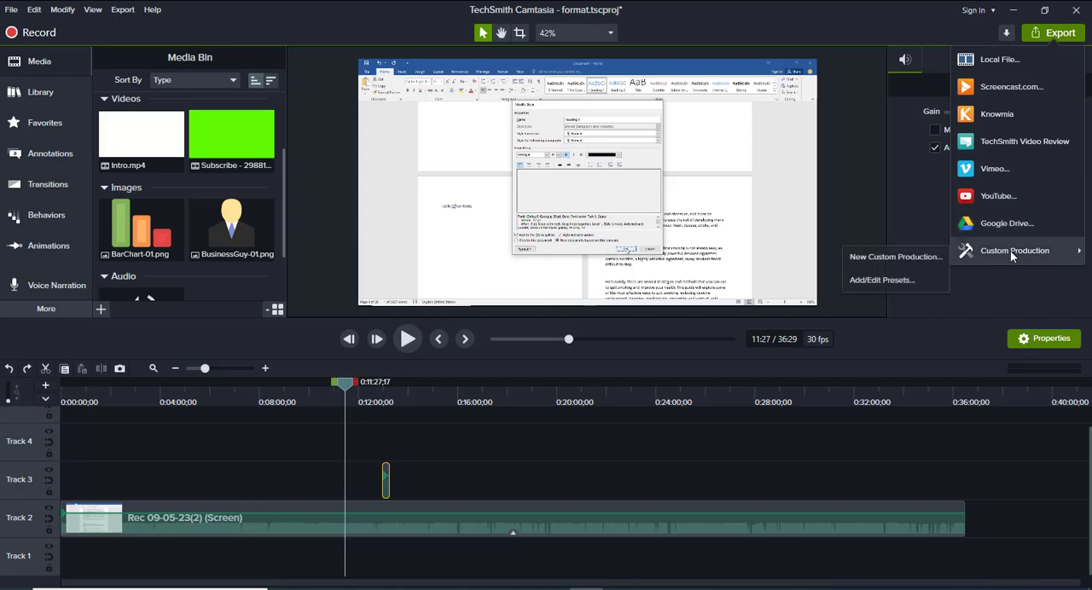
{"action": "left_click", "coordinate": [905, 256]}
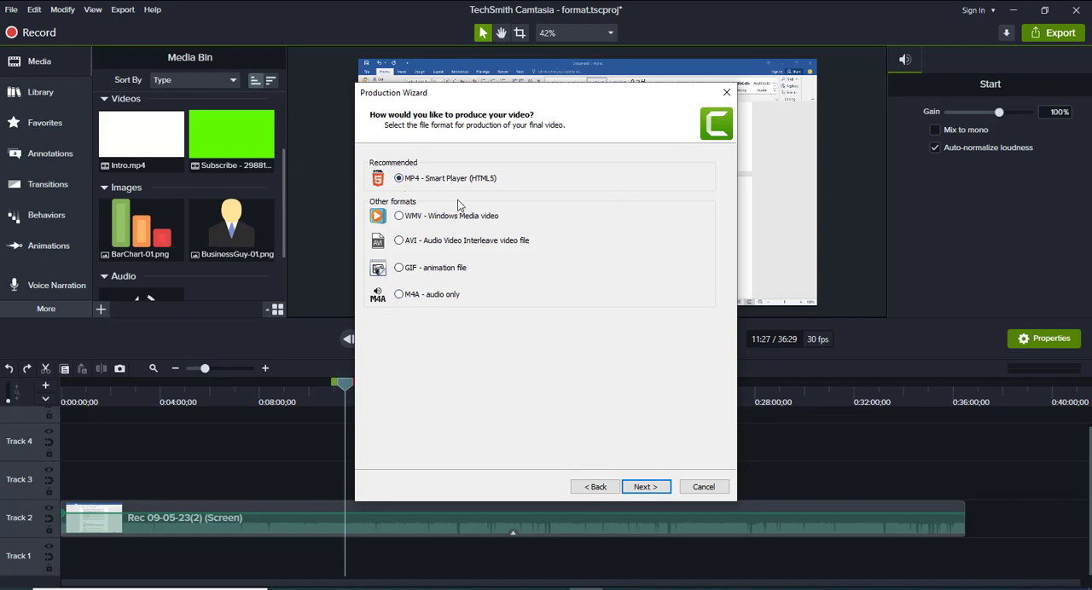
{"action": "left_click", "coordinate": [648, 486]}
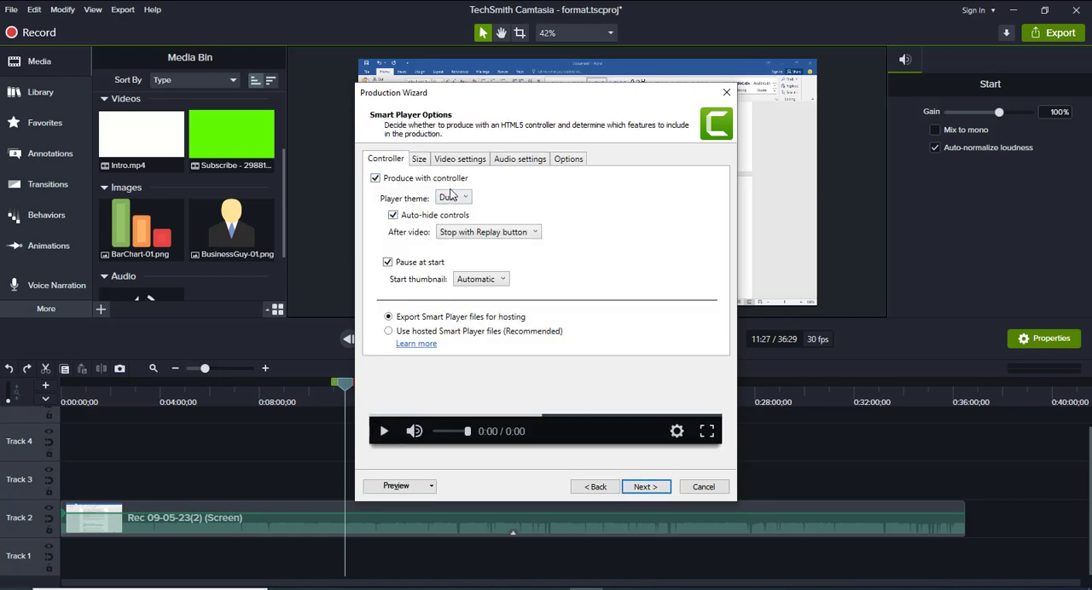
{"action": "left_click", "coordinate": [646, 486]}
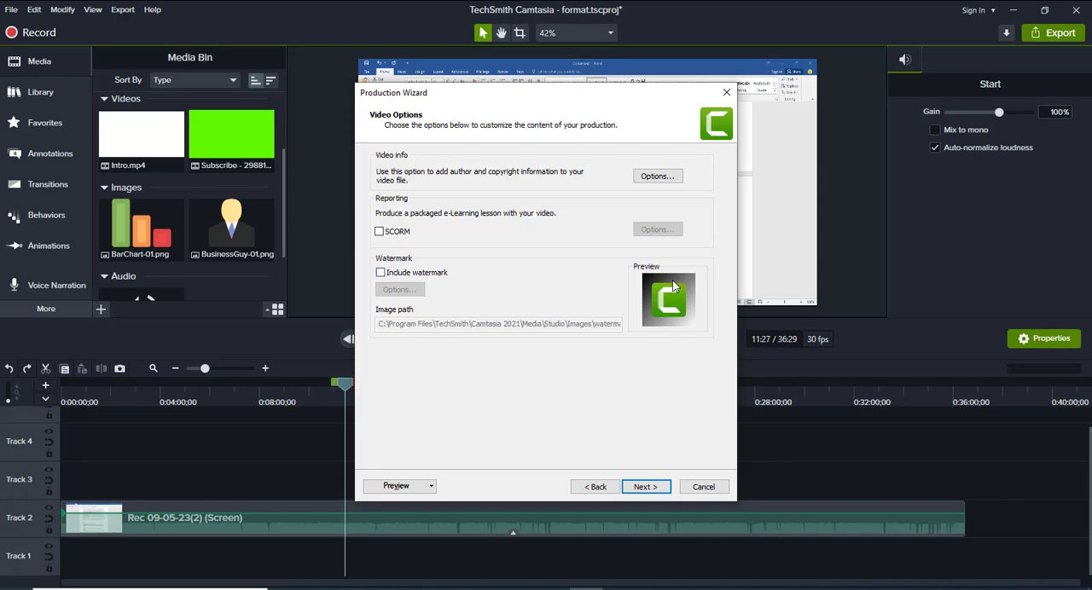
Try including a watermark and browse the Pictures folder for its image, leaving the watermark turned off
{"action": "left_click", "coordinate": [381, 273]}
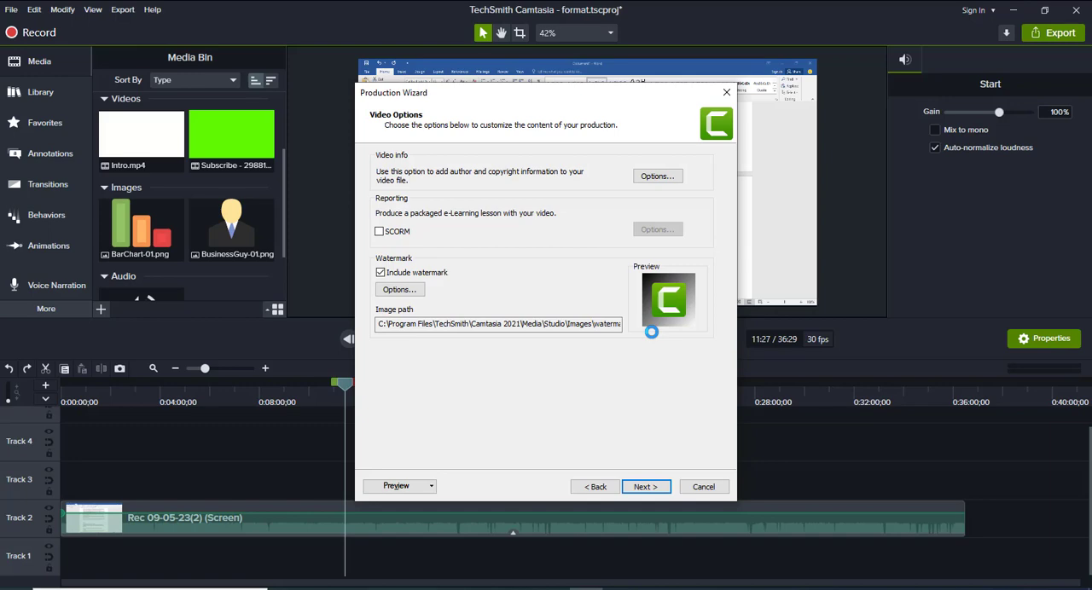
{"action": "left_click", "coordinate": [401, 291]}
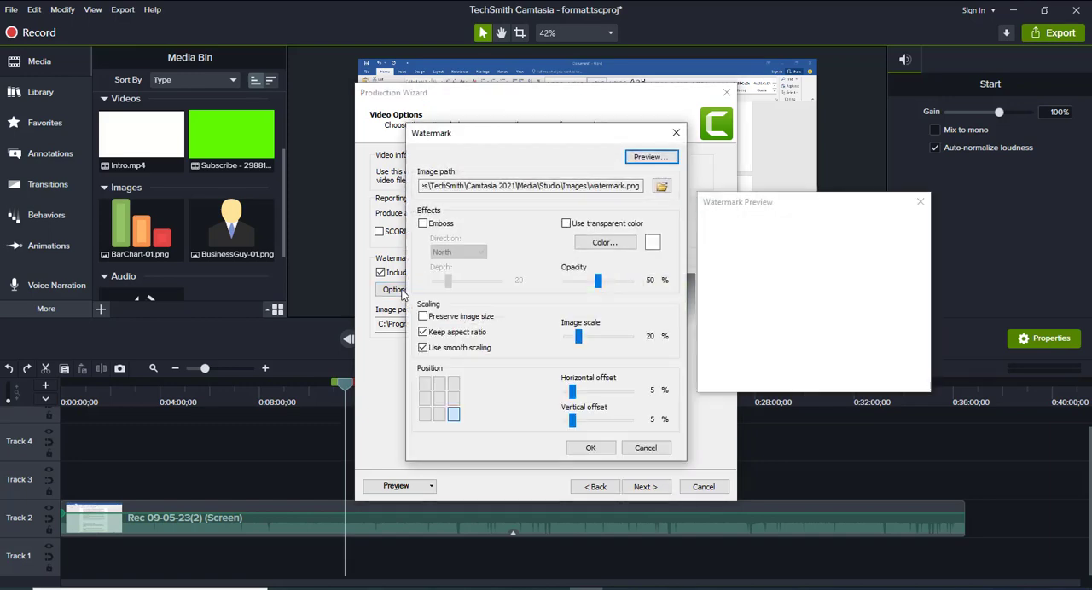
{"action": "left_click", "coordinate": [659, 186]}
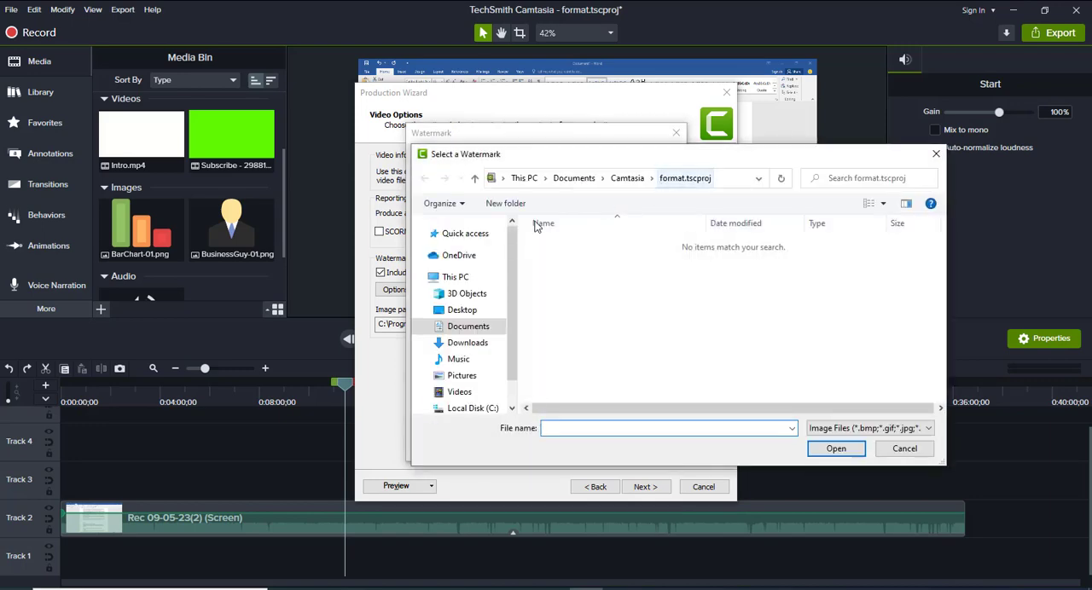
{"action": "left_click", "coordinate": [464, 241]}
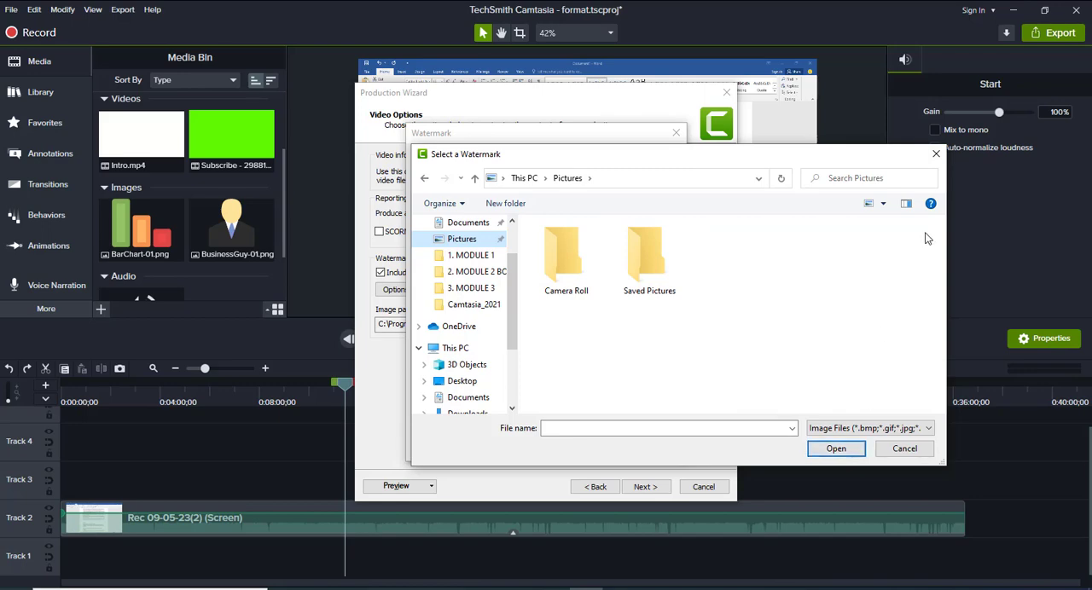
{"action": "left_click", "coordinate": [935, 153]}
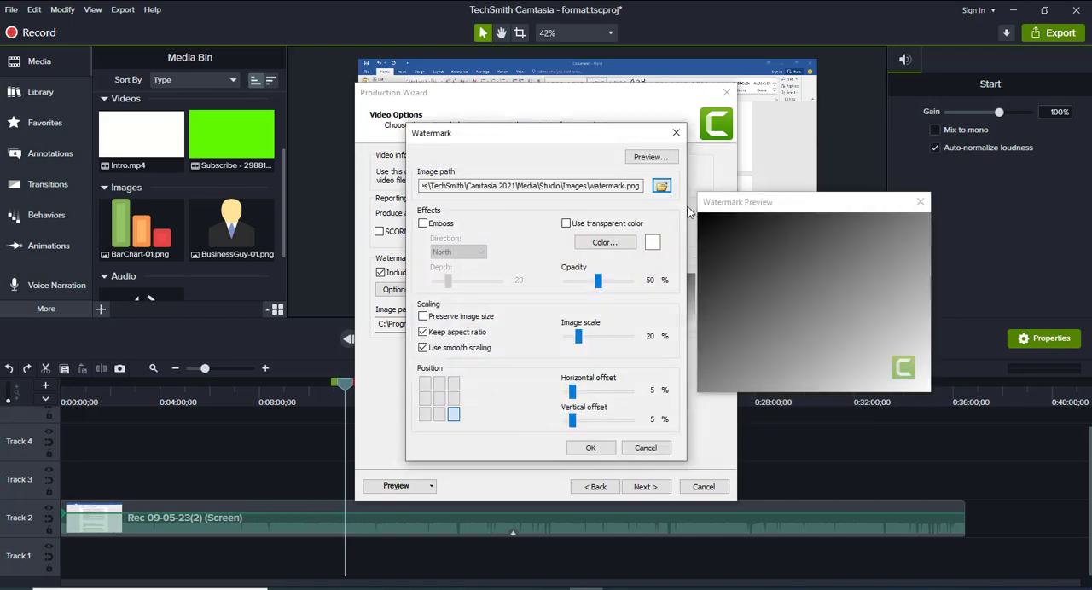
{"action": "left_click", "coordinate": [675, 133]}
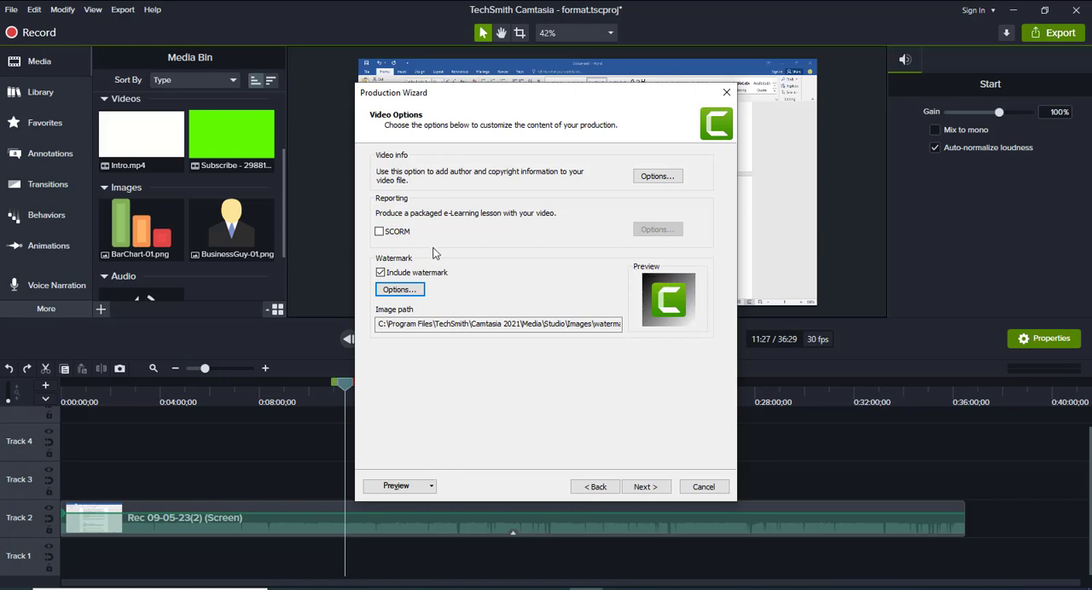
{"action": "left_click", "coordinate": [381, 274]}
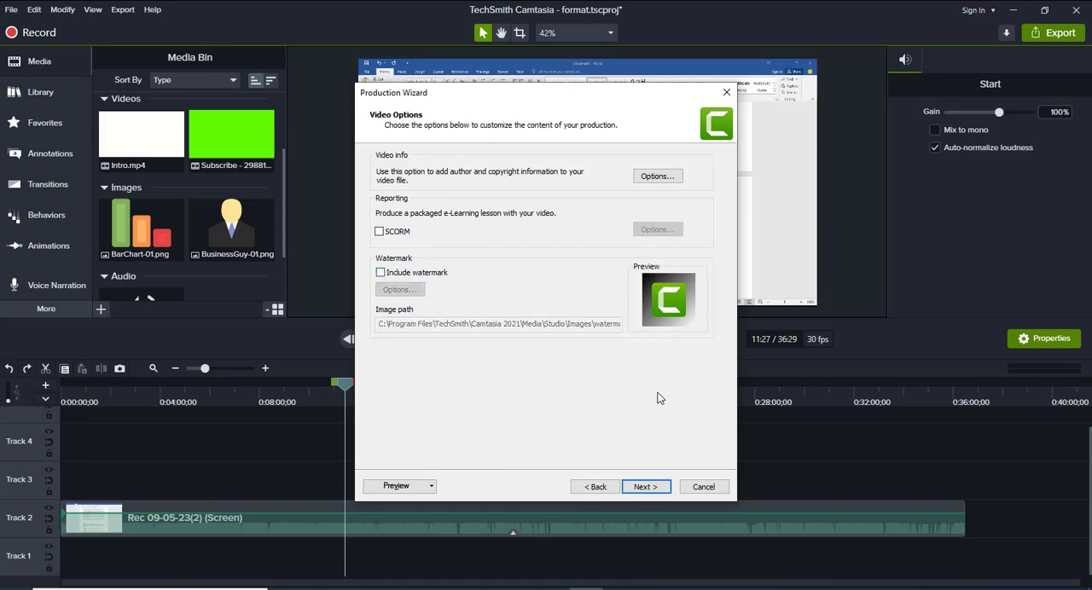
Continue past the video options without a watermark and name the production "Video editing"
{"action": "left_click", "coordinate": [648, 487]}
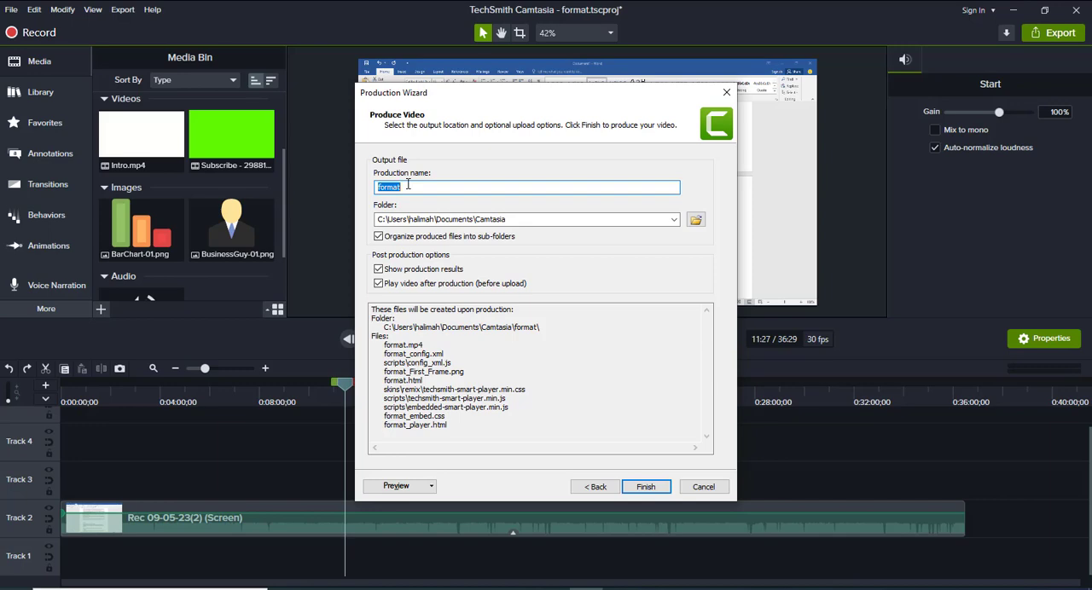
{"action": "type", "text": "Video"}
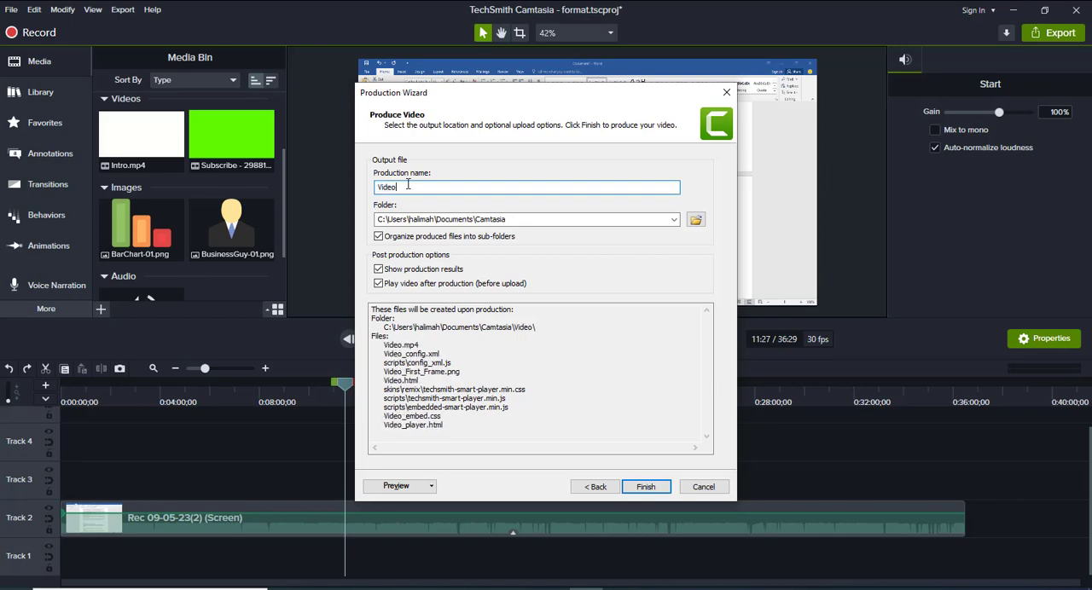
{"action": "type", "text": " editt"}
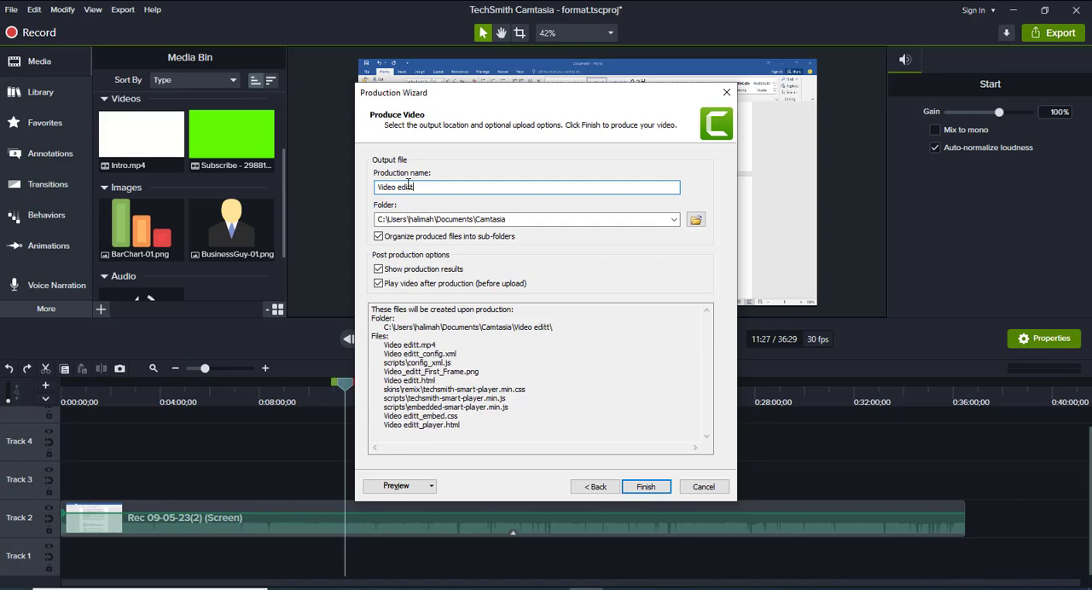
{"action": "type", "text": "inh"}
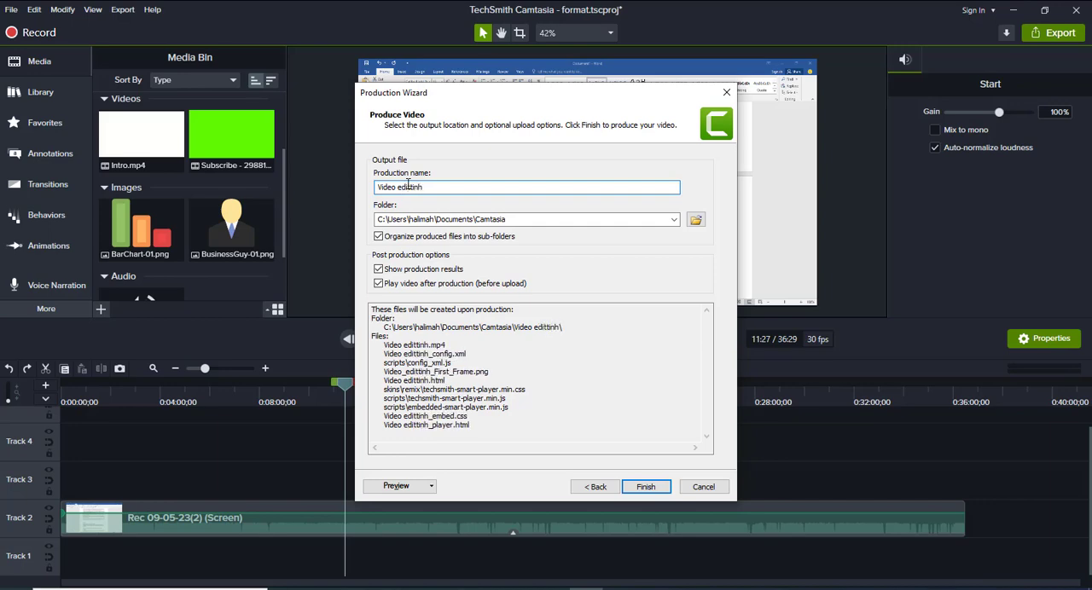
{"action": "key", "text": "BackSpace"}
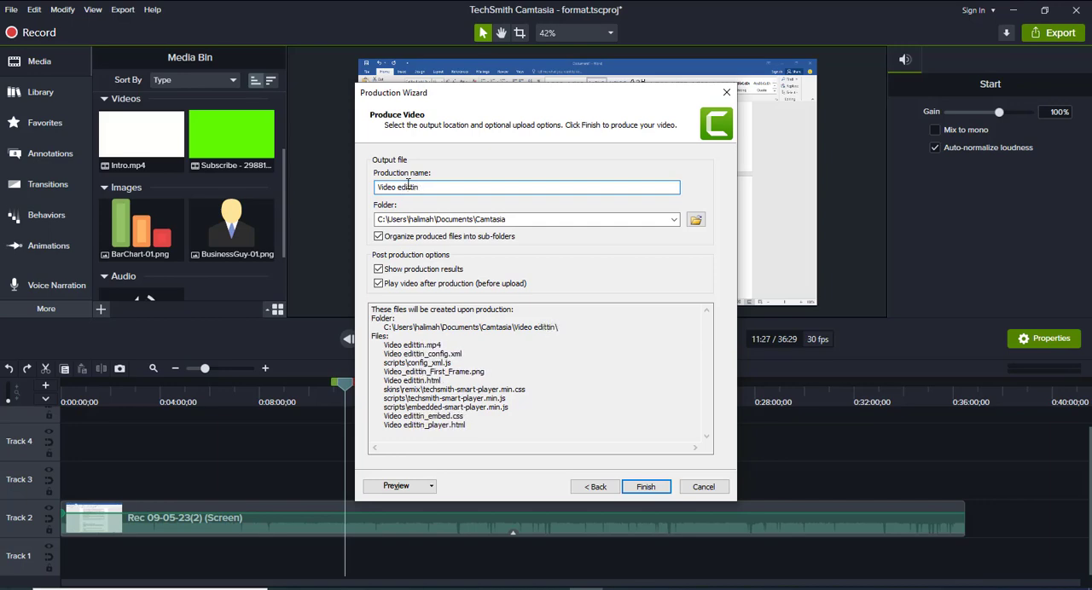
{"action": "key", "text": "BackSpace"}
{"action": "key", "text": "BackSpace"}
{"action": "key", "text": "BackSpace"}
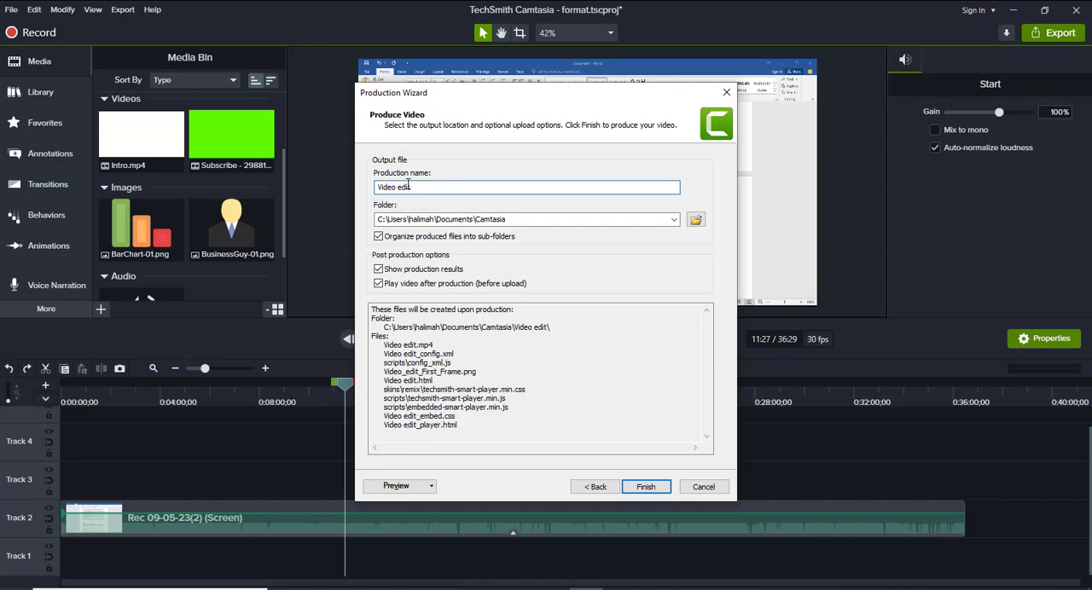
{"action": "type", "text": "ing"}
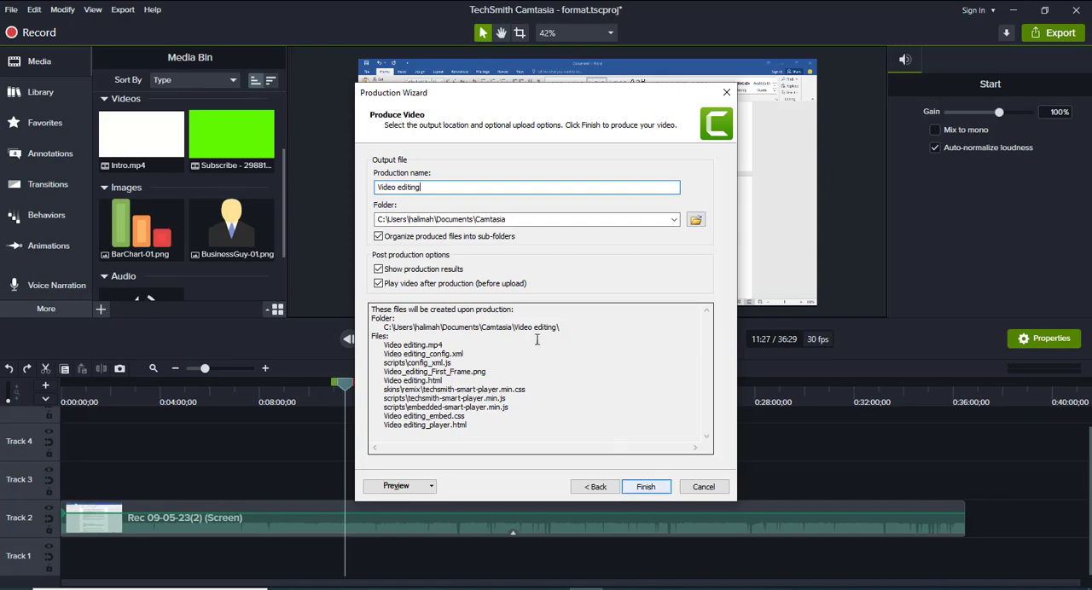
Choose the Videos folder as the output location for the MP4 file and start producing the video
{"action": "left_click", "coordinate": [673, 220]}
{"action": "left_click", "coordinate": [695, 220]}
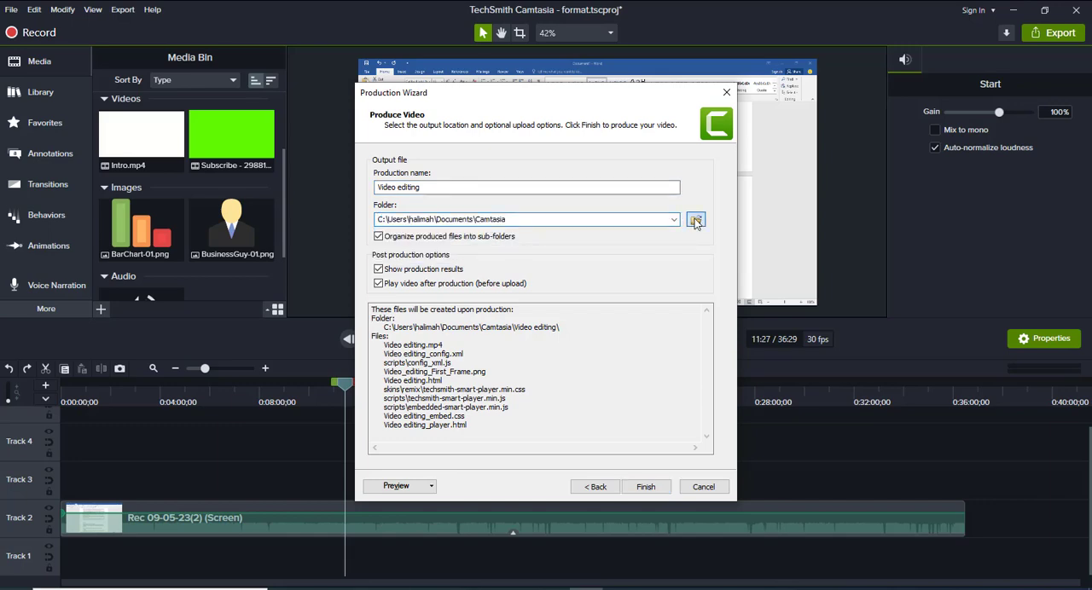
{"action": "left_click", "coordinate": [695, 220]}
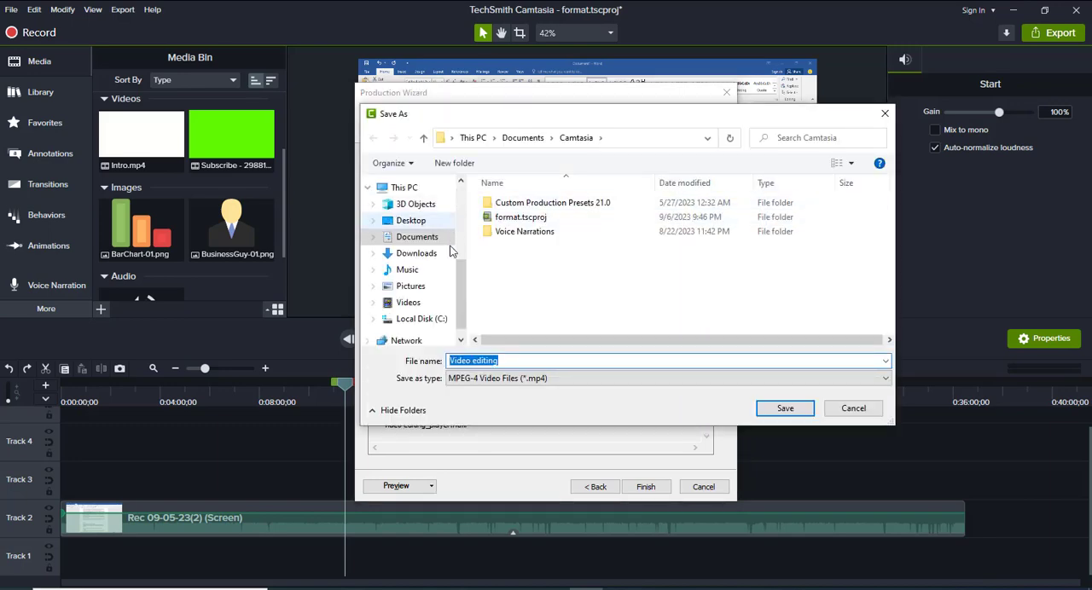
{"action": "left_click", "coordinate": [407, 304]}
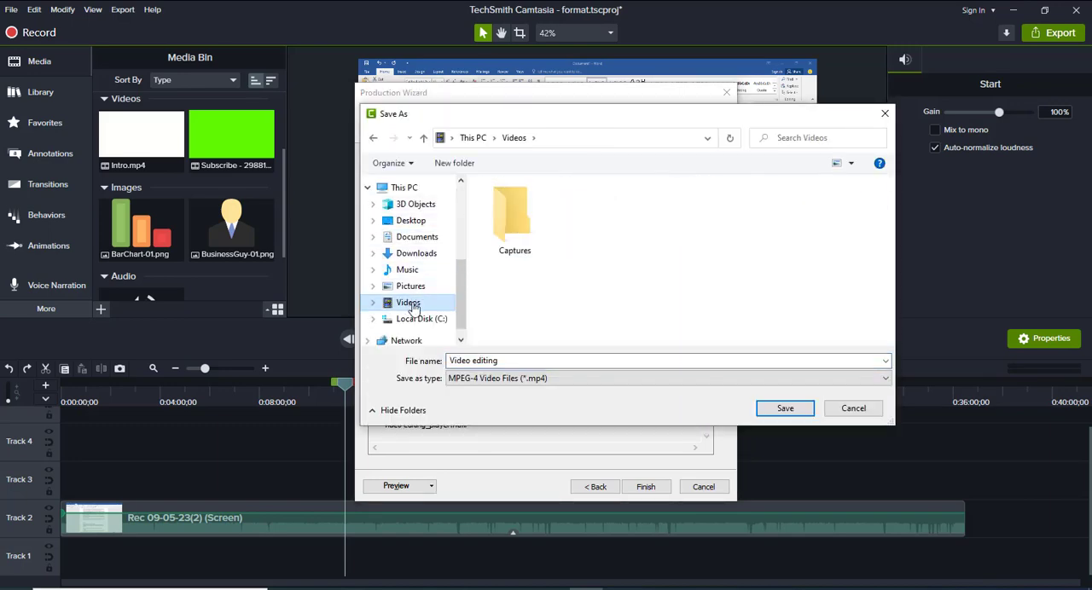
{"action": "left_click", "coordinate": [780, 407]}
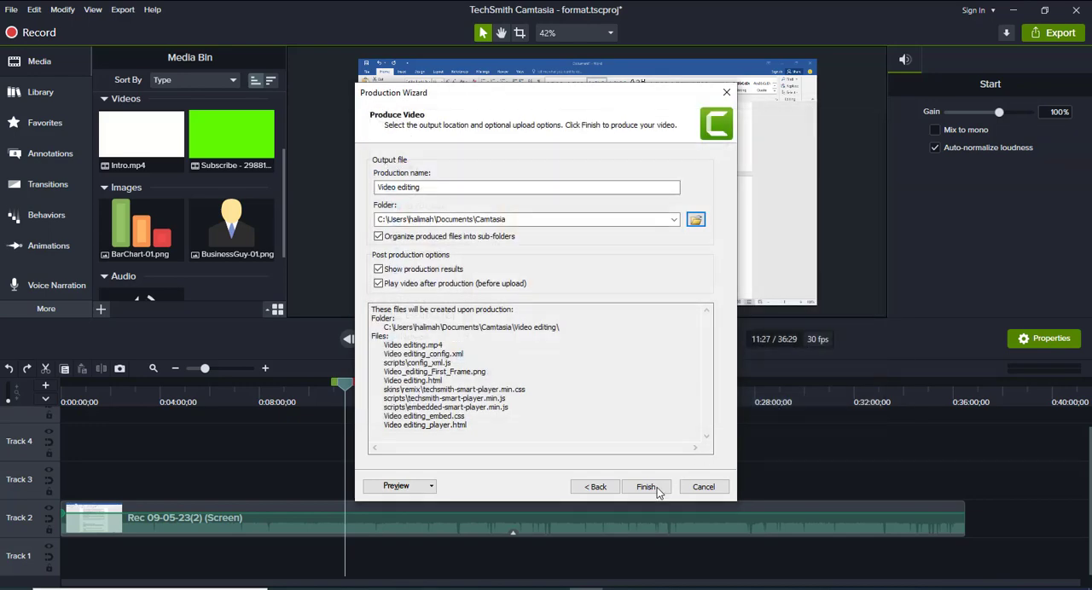
{"action": "left_click", "coordinate": [648, 487]}
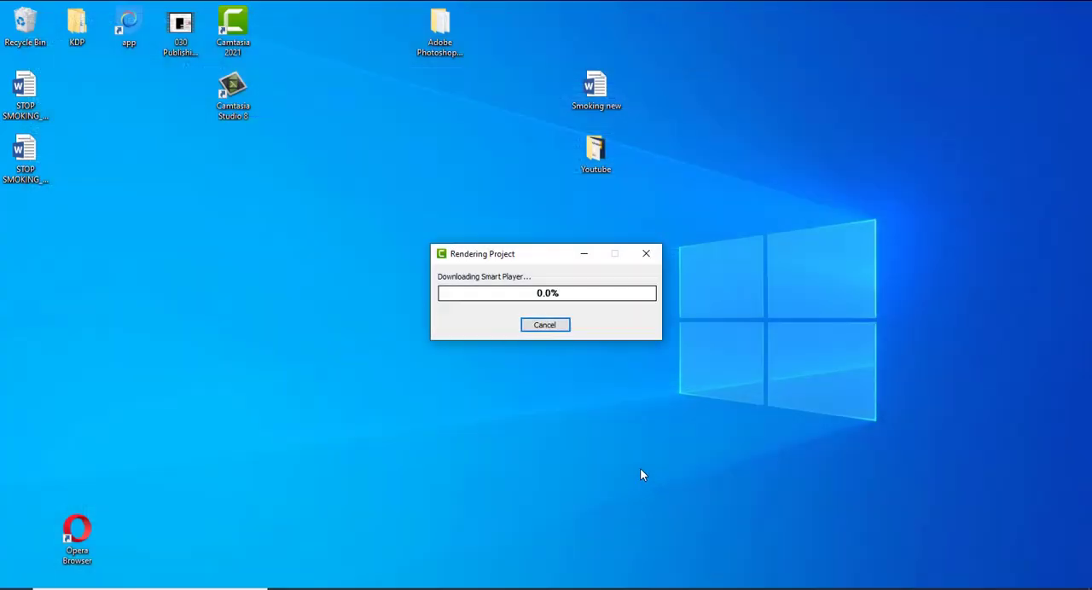